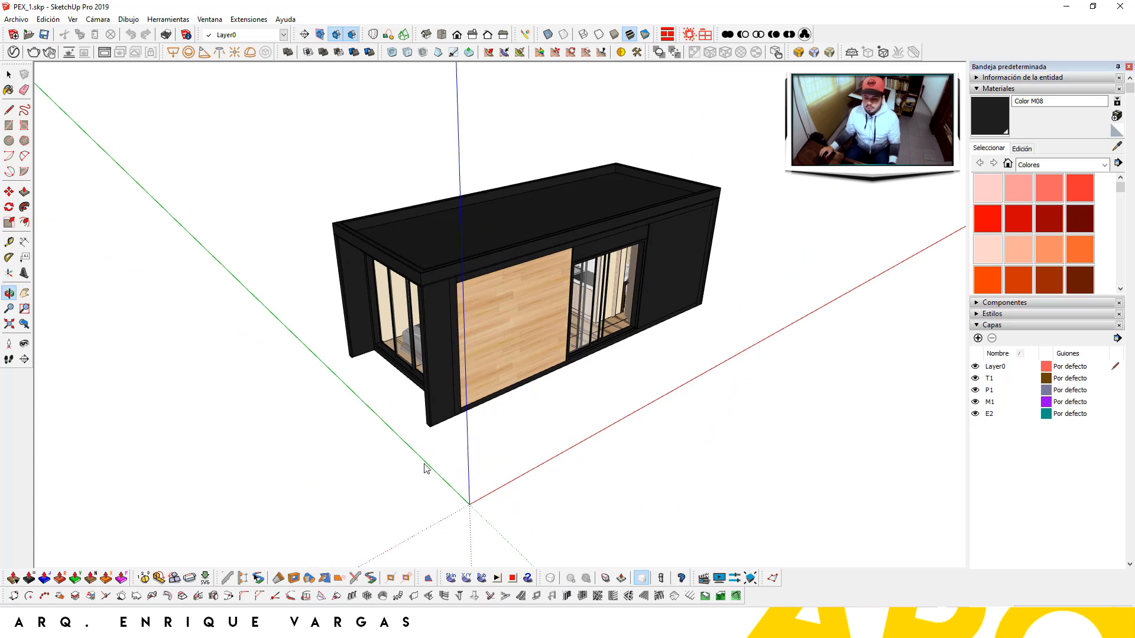
Zoom the view in and back out on the container house model
{"action": "scroll", "coordinate": [335, 338], "scroll_direction": "up", "scroll_amount": 1}
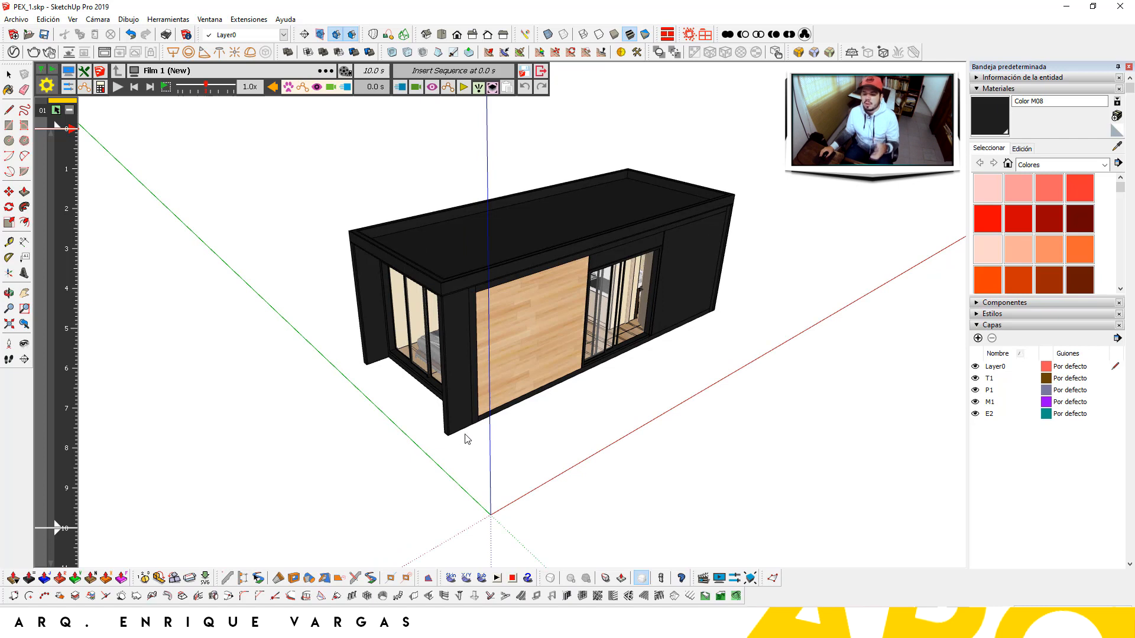
{"action": "scroll", "coordinate": [467, 439], "scroll_direction": "down", "scroll_amount": 1}
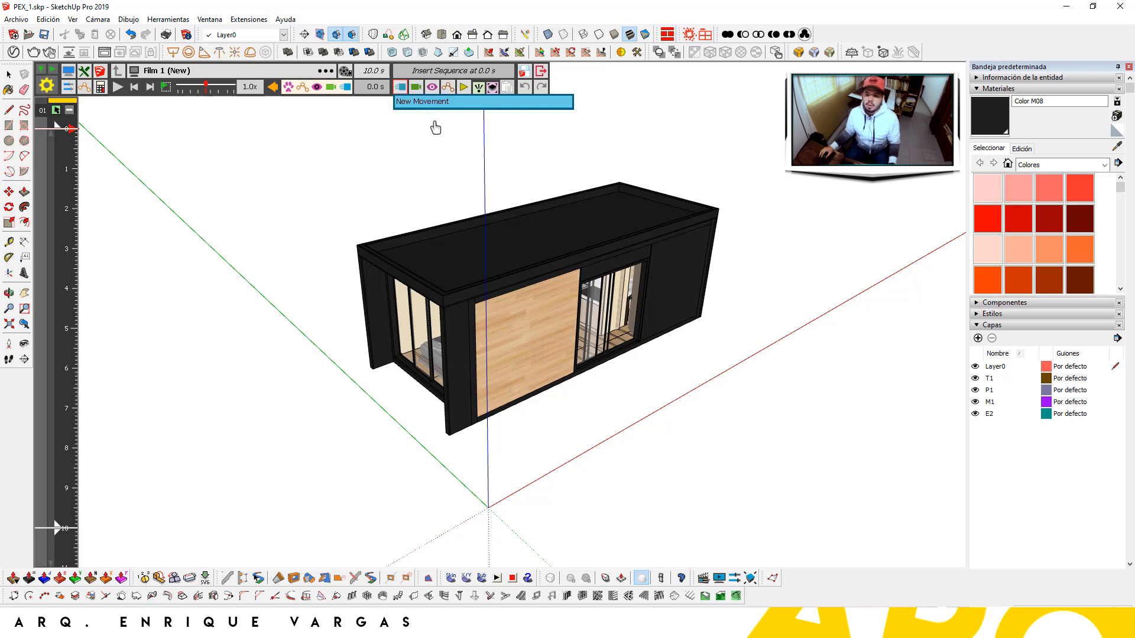
Add an explosion movement on the outer frame group with factor 2.00 over 2.0 s and save it
{"action": "left_click", "coordinate": [487, 104]}
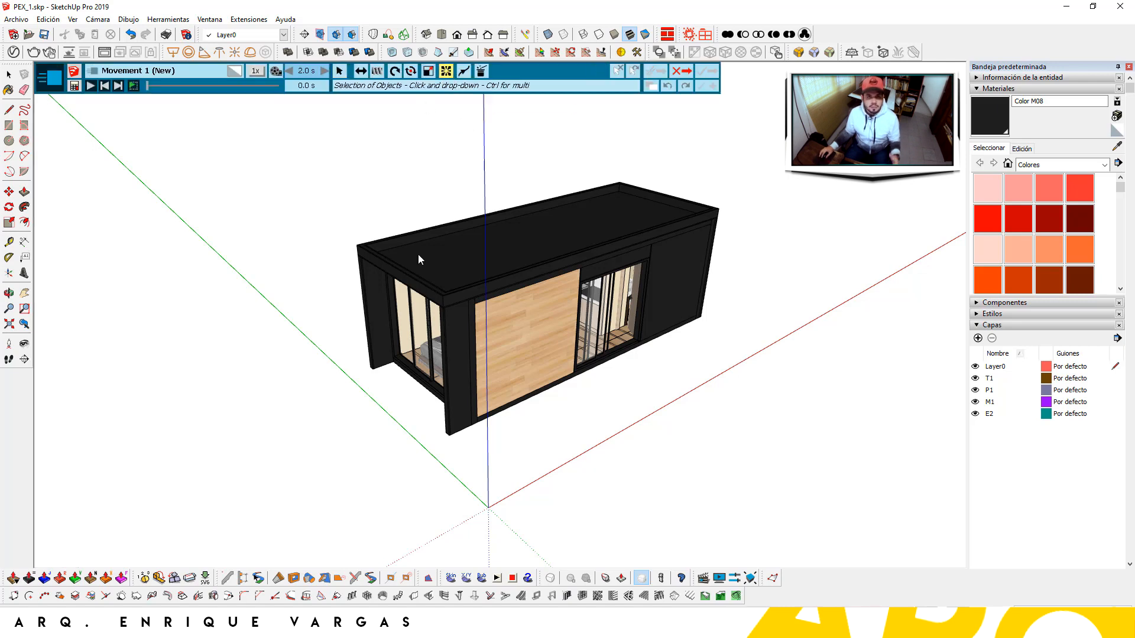
{"action": "left_click", "coordinate": [473, 325]}
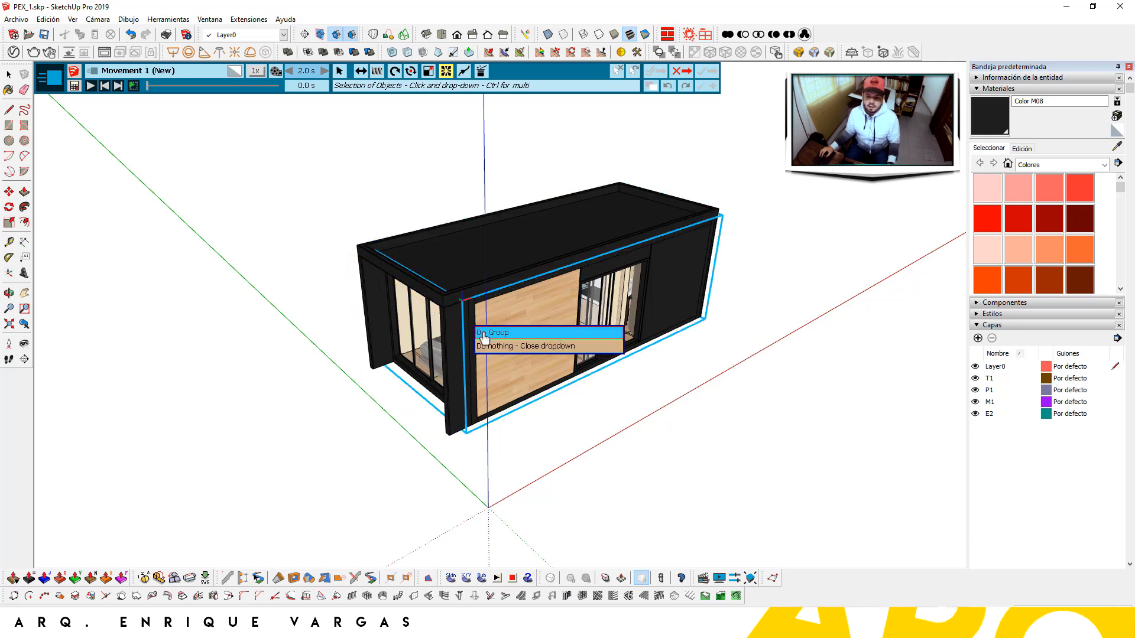
{"action": "left_click", "coordinate": [483, 331]}
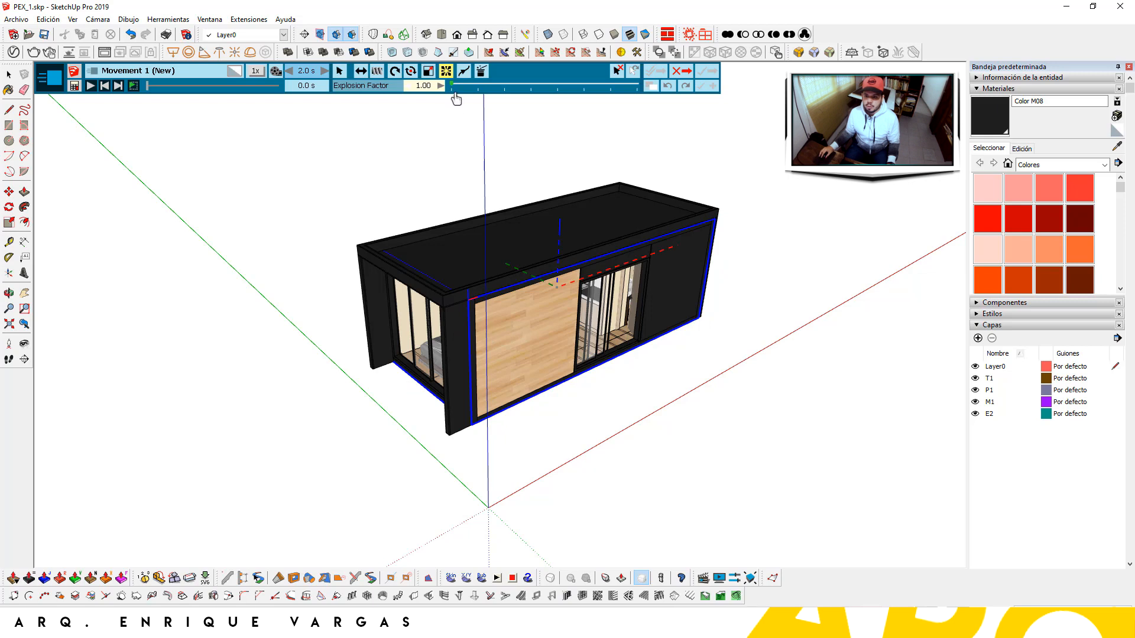
{"action": "left_click_drag", "start_coordinate": [452, 87], "coordinate": [635, 94]}
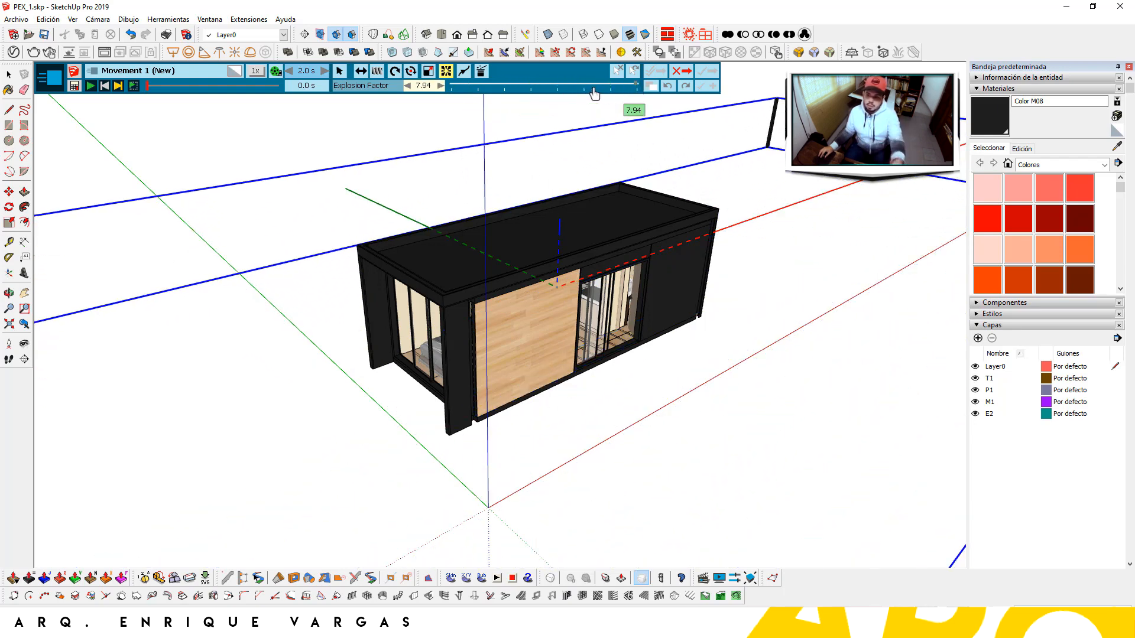
{"action": "left_click_drag", "start_coordinate": [554, 93], "coordinate": [478, 92]}
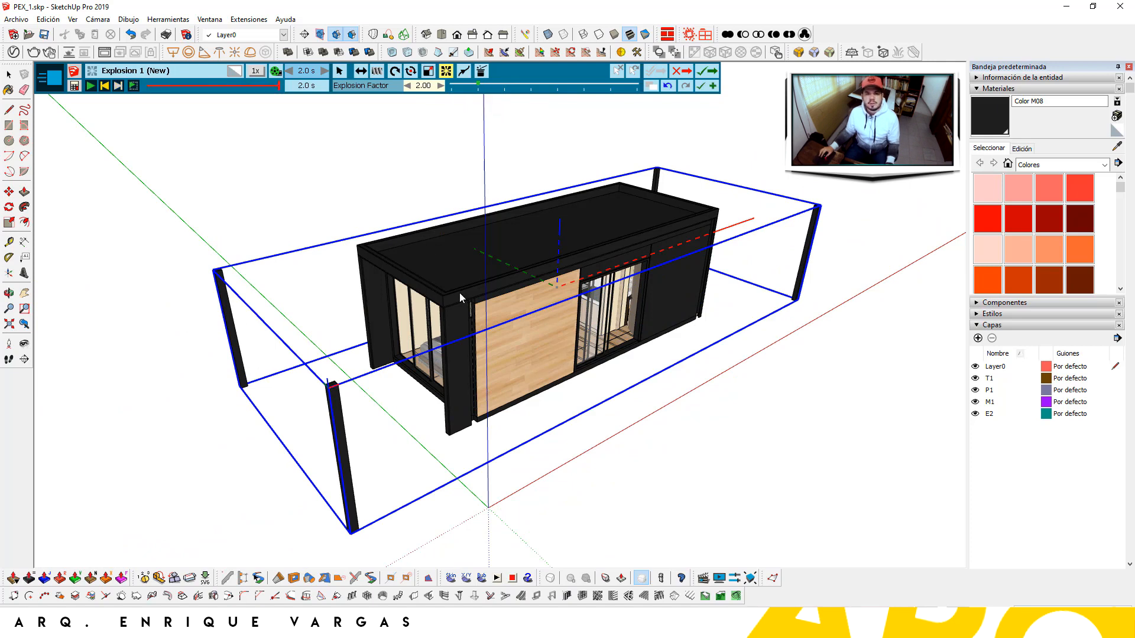
{"action": "left_click", "coordinate": [704, 76]}
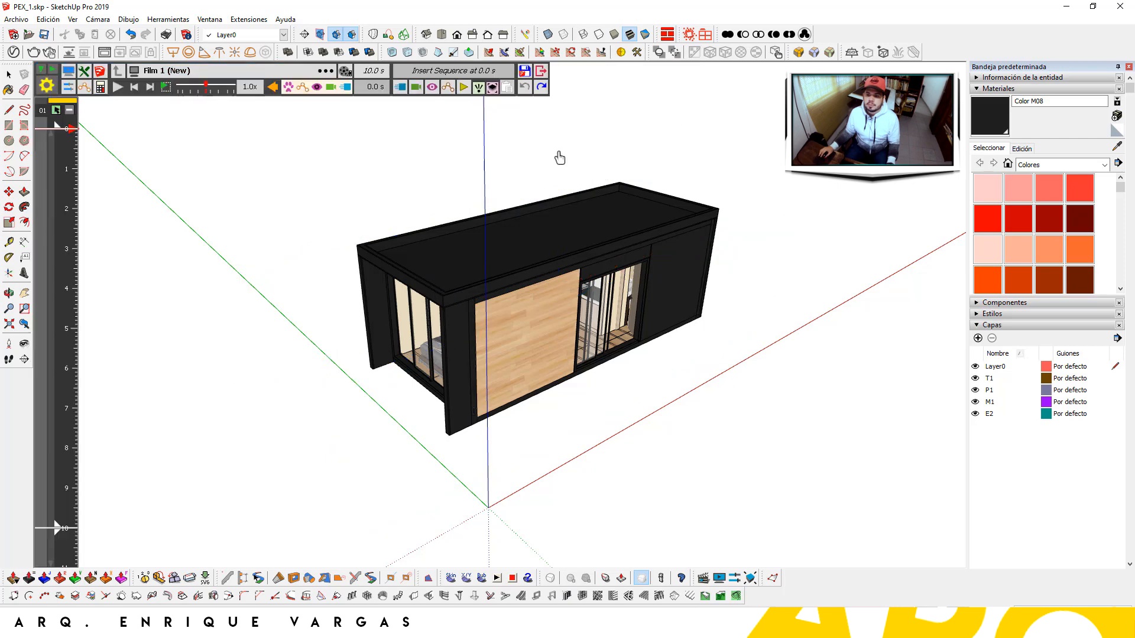
Add Explosion 2 on the whole container group ('1 - Group') with factor about 1.65 and save it
{"action": "left_click", "coordinate": [400, 88]}
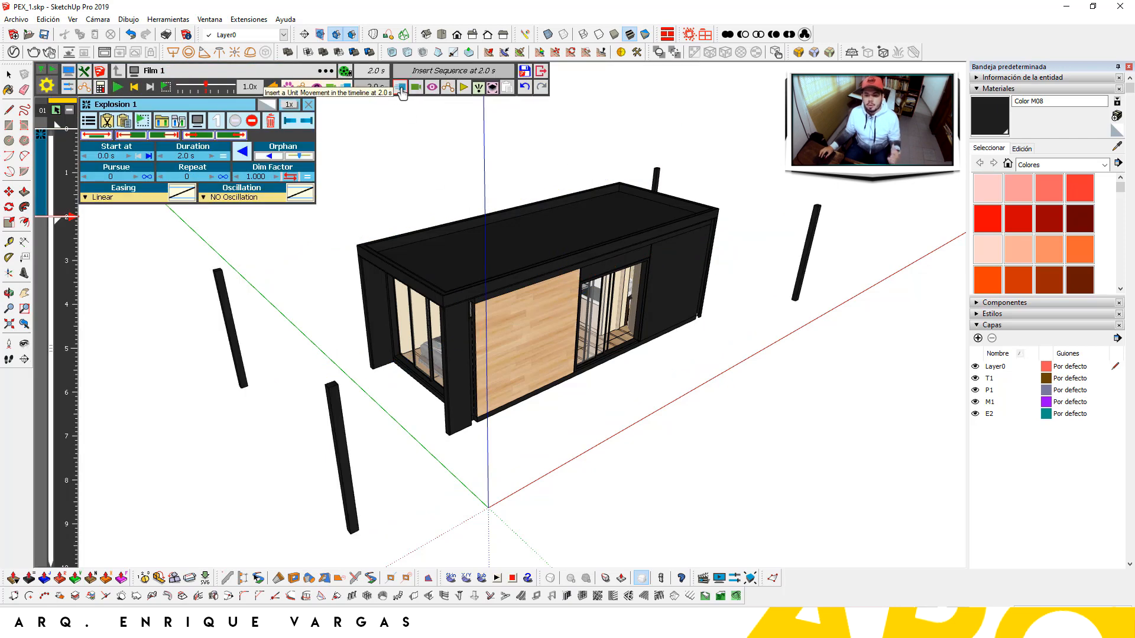
{"action": "left_click", "coordinate": [401, 89]}
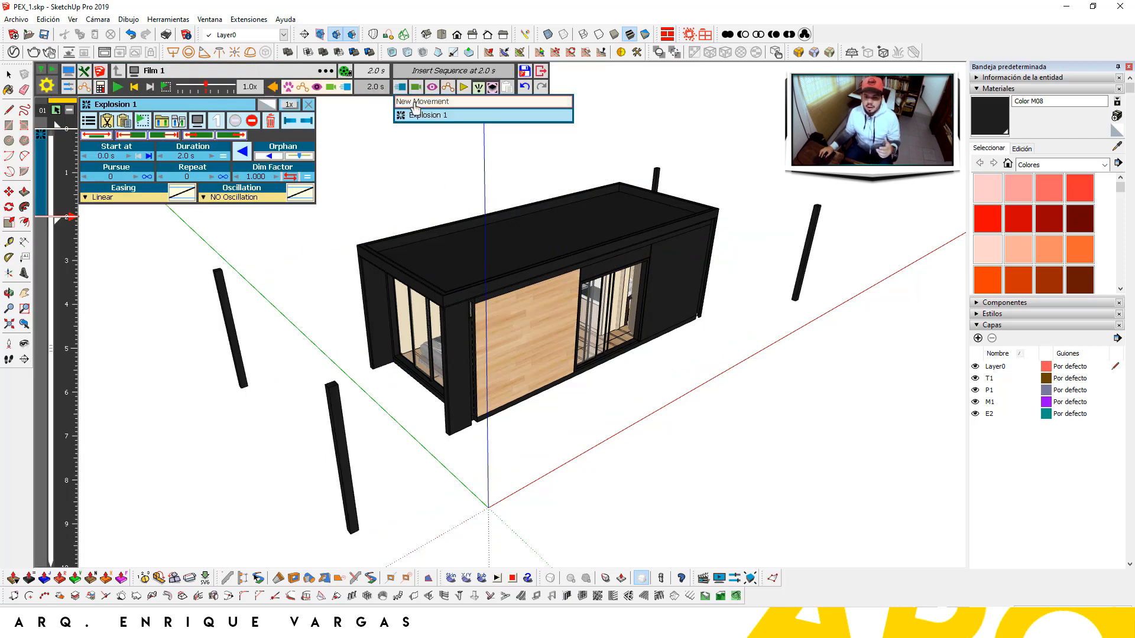
{"action": "left_click", "coordinate": [503, 205]}
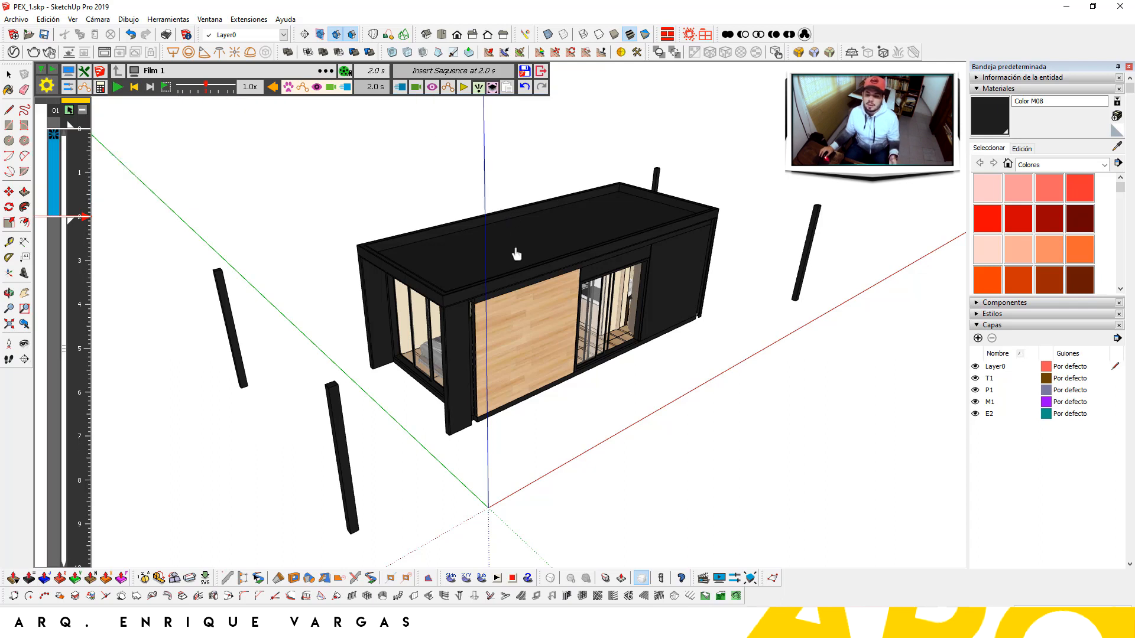
{"action": "left_click", "coordinate": [527, 318]}
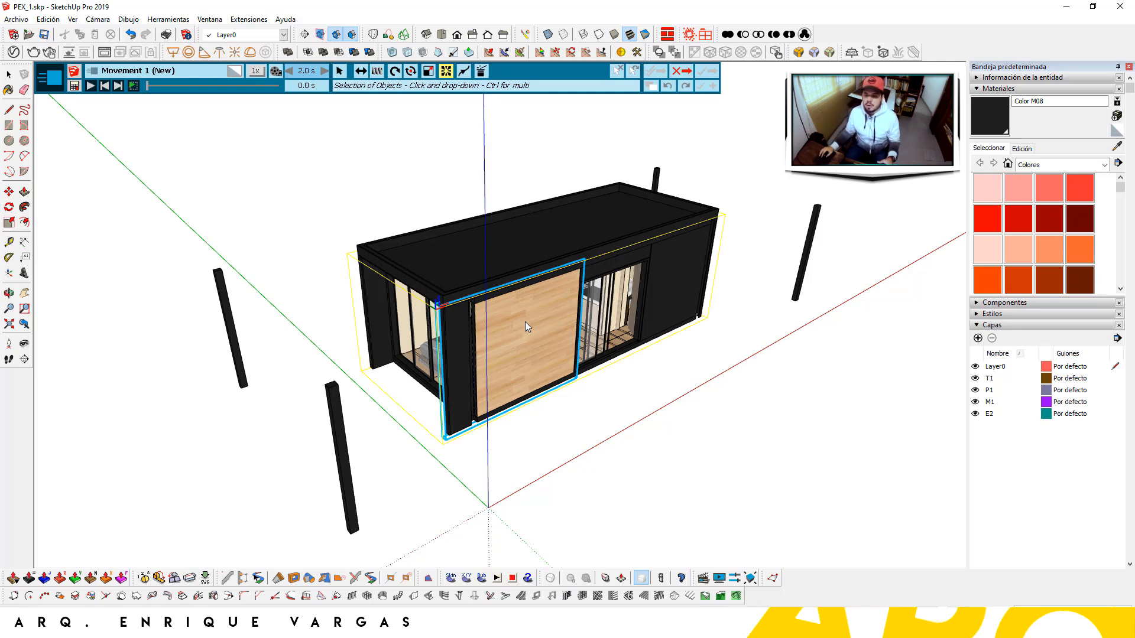
{"action": "left_click", "coordinate": [526, 322]}
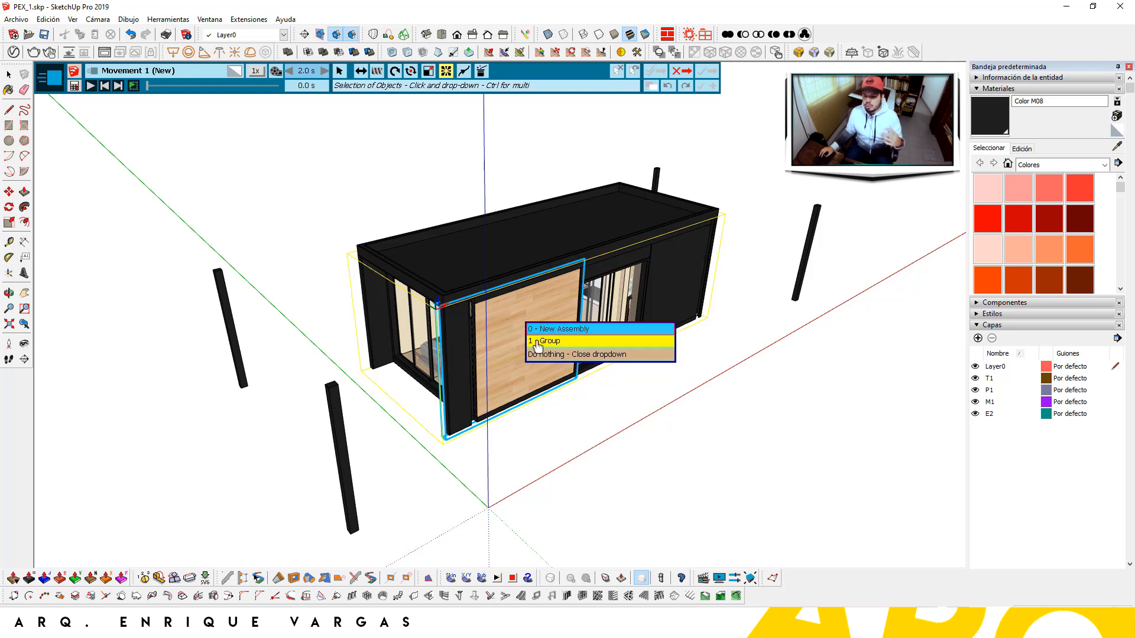
{"action": "left_click", "coordinate": [539, 342]}
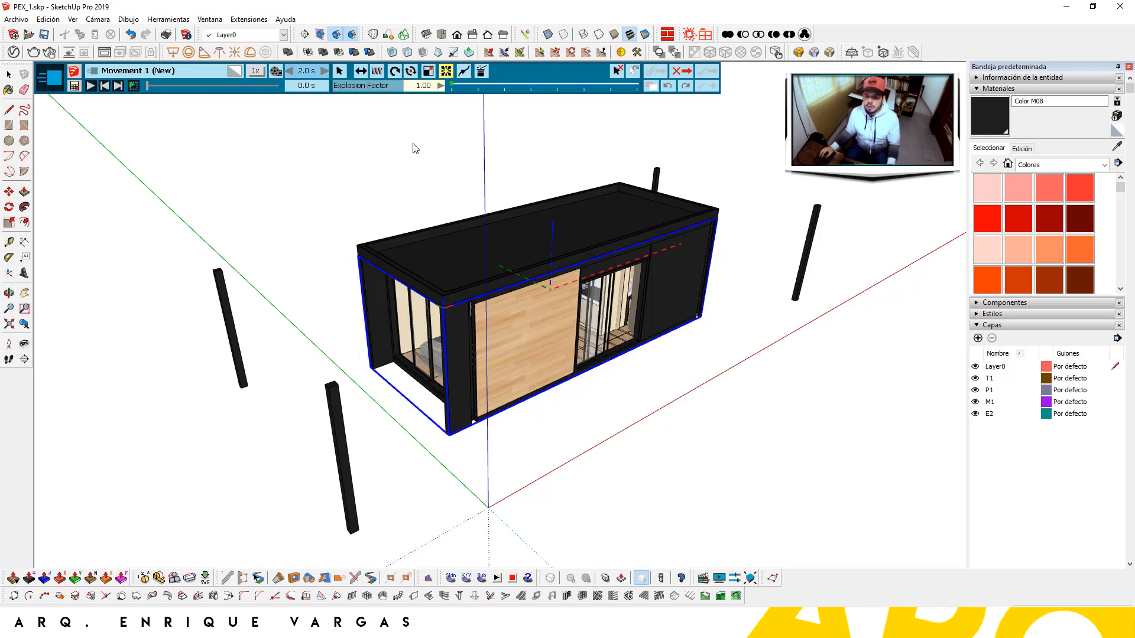
{"action": "mouse_move", "coordinate": [454, 85]}
{"action": "left_click_drag", "start_coordinate": [464, 88], "coordinate": [469, 89]}
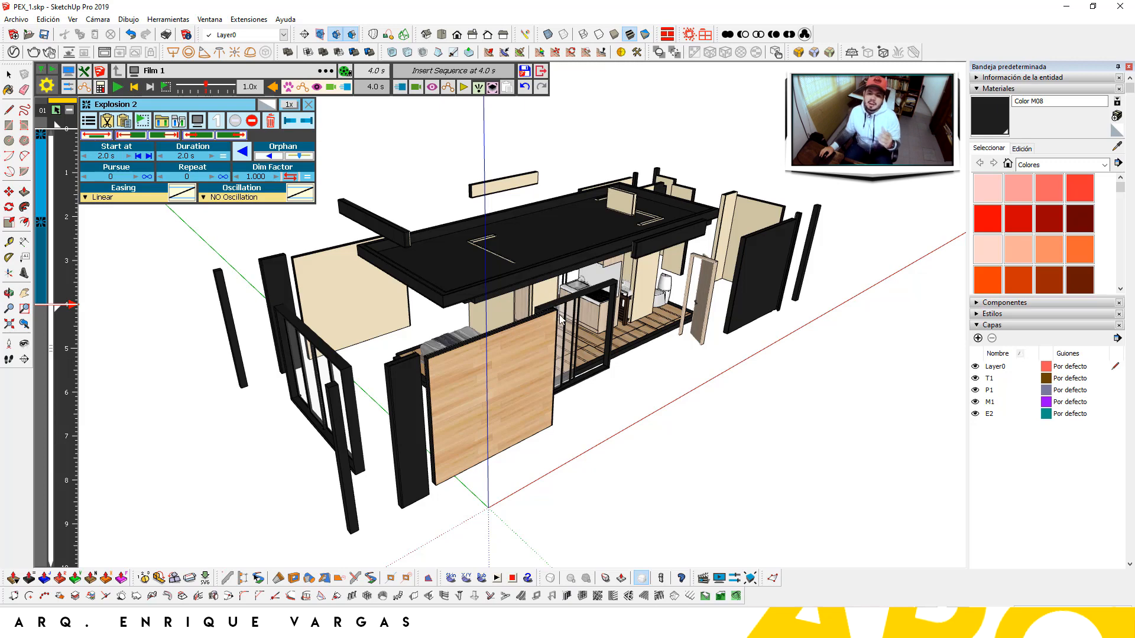
{"action": "left_click", "coordinate": [401, 87]}
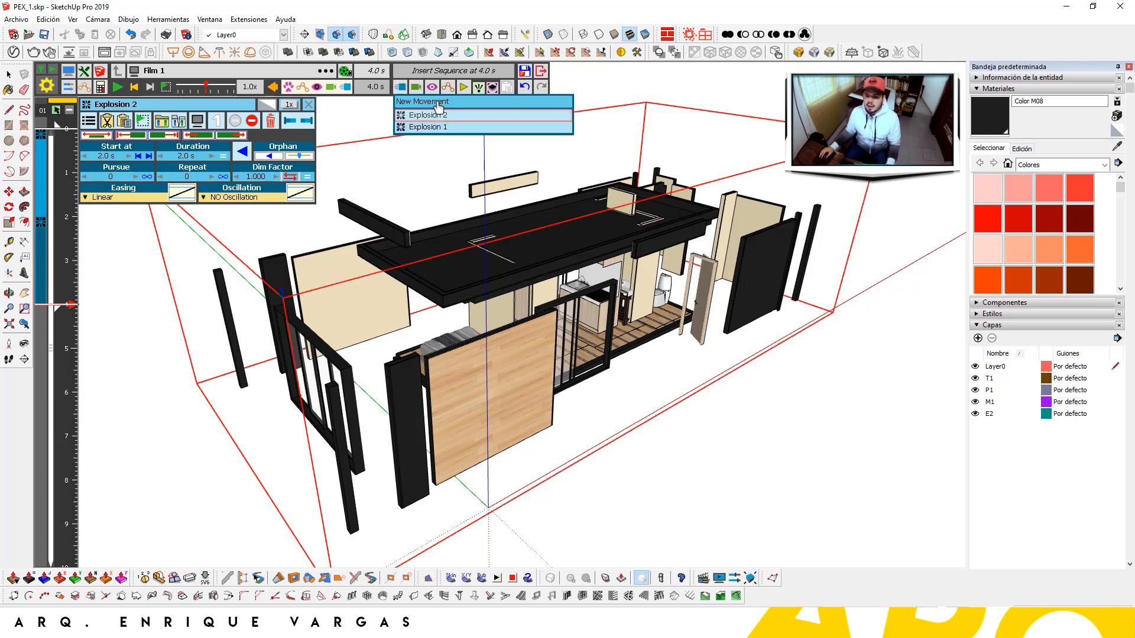
Add a Translation movement lifting the roof group straight up along the Z axis
{"action": "left_click", "coordinate": [491, 251]}
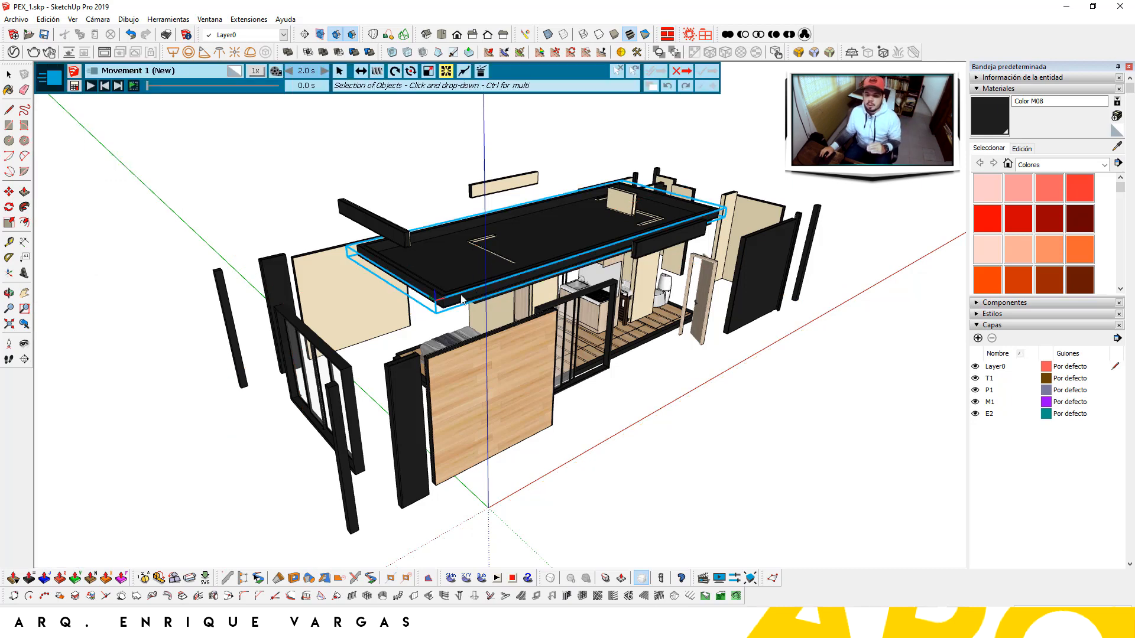
{"action": "left_click", "coordinate": [362, 73]}
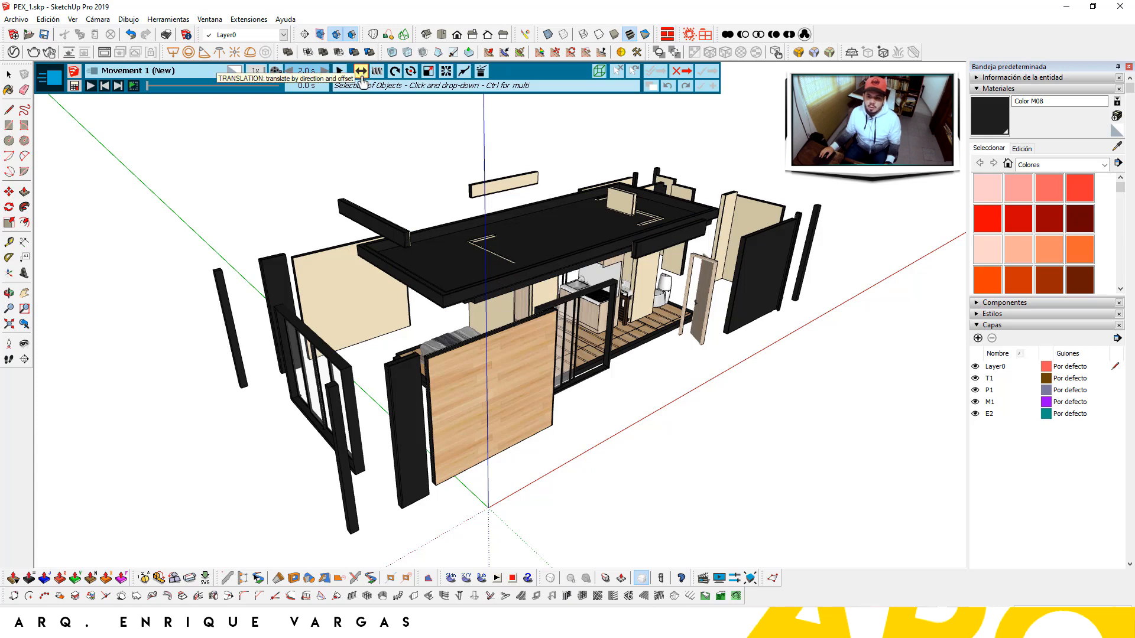
{"action": "left_click", "coordinate": [442, 301]}
{"action": "scroll", "coordinate": [432, 325], "scroll_direction": "down", "scroll_amount": 3}
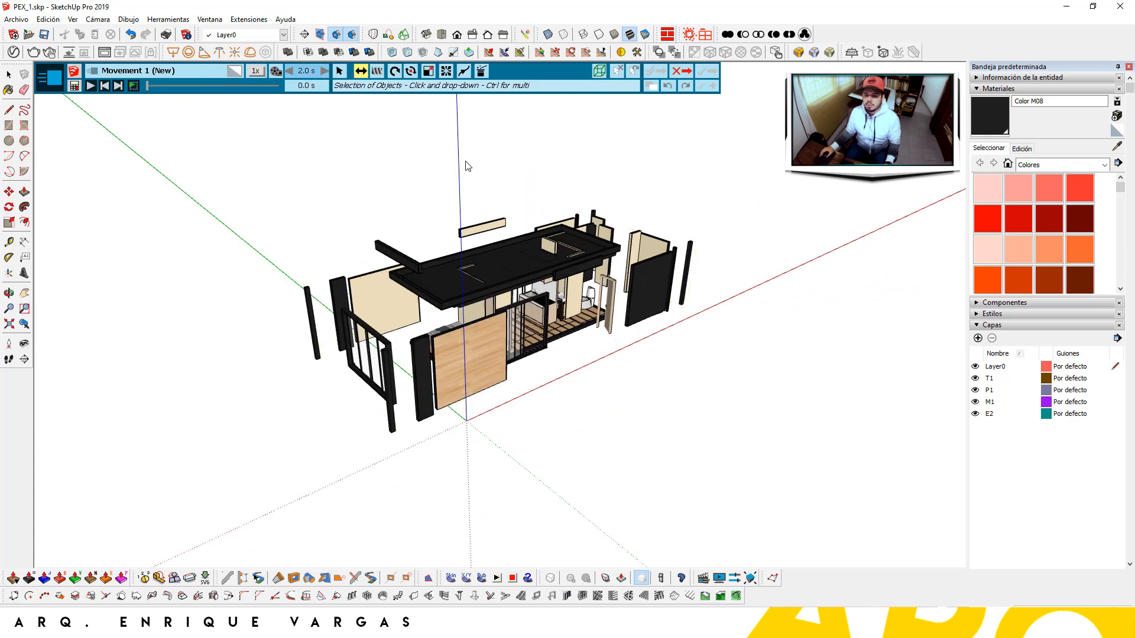
{"action": "scroll", "coordinate": [413, 361], "scroll_direction": "up", "scroll_amount": 2}
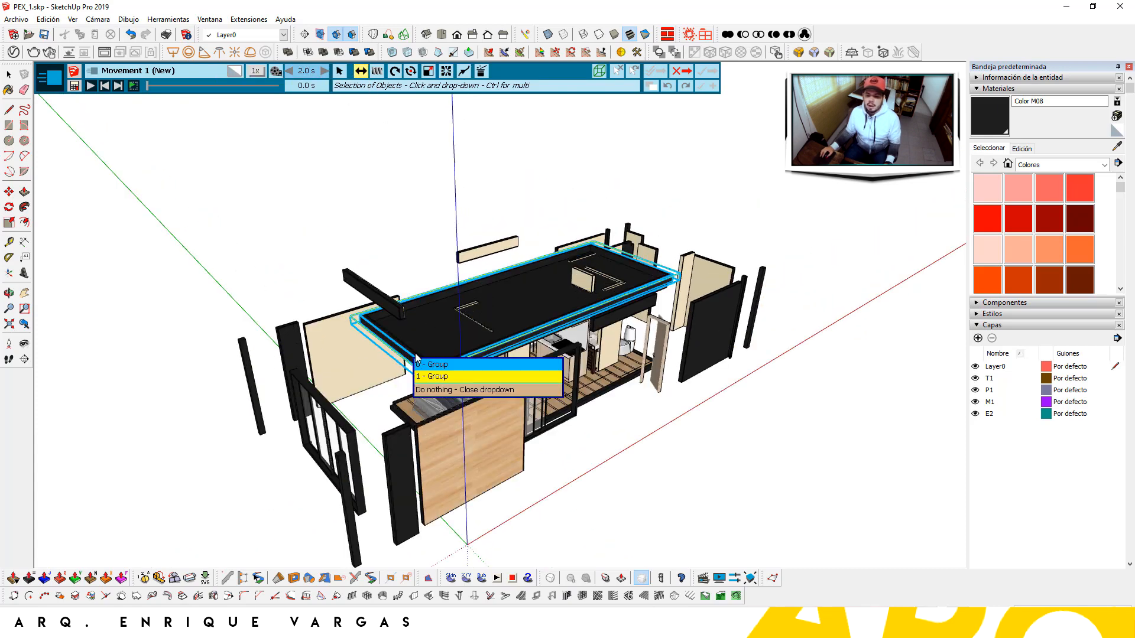
{"action": "left_click", "coordinate": [415, 350]}
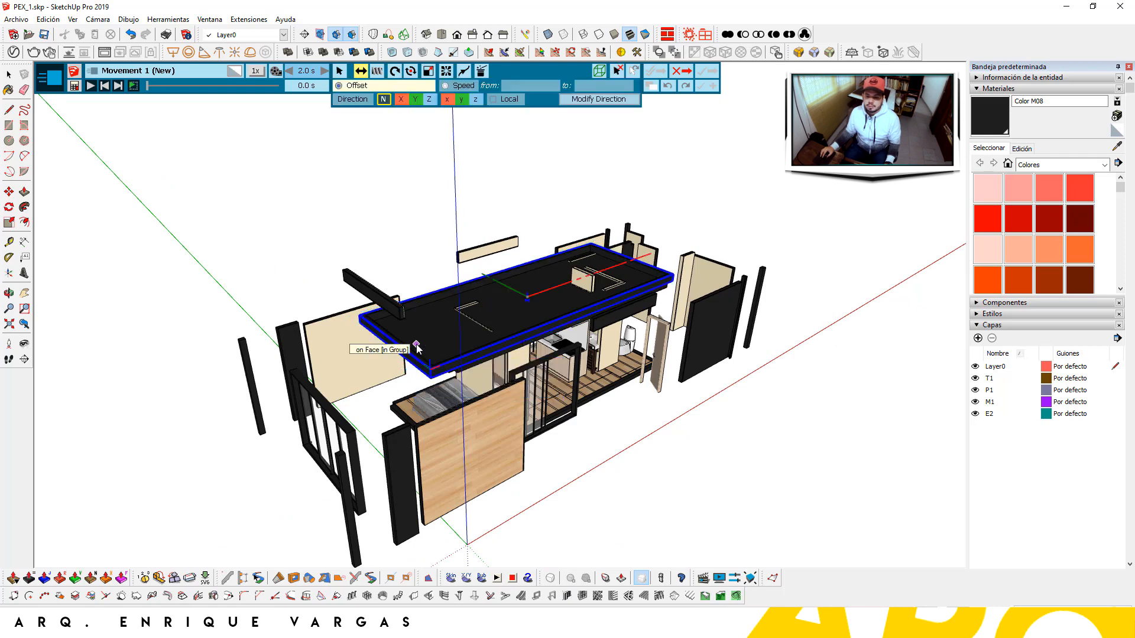
{"action": "left_click", "coordinate": [416, 344]}
{"action": "scroll", "coordinate": [418, 227], "scroll_direction": "down", "scroll_amount": 2}
{"action": "scroll", "coordinate": [416, 178], "scroll_direction": "up", "scroll_amount": 1}
{"action": "scroll", "coordinate": [417, 175], "scroll_direction": "up", "scroll_amount": 1}
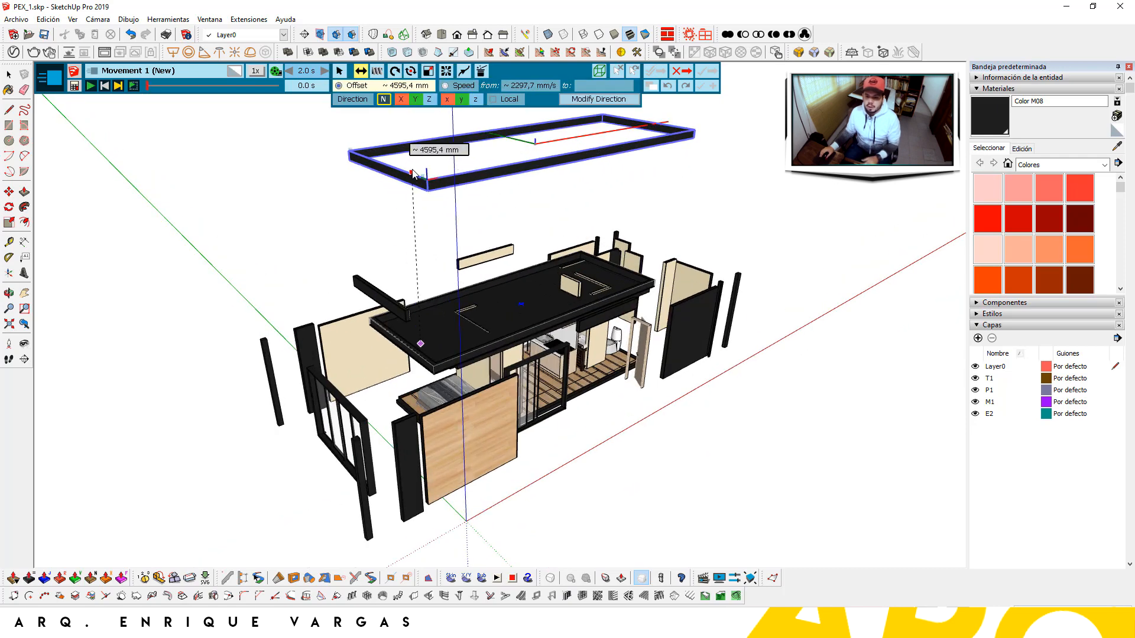
{"action": "key", "text": "Up"}
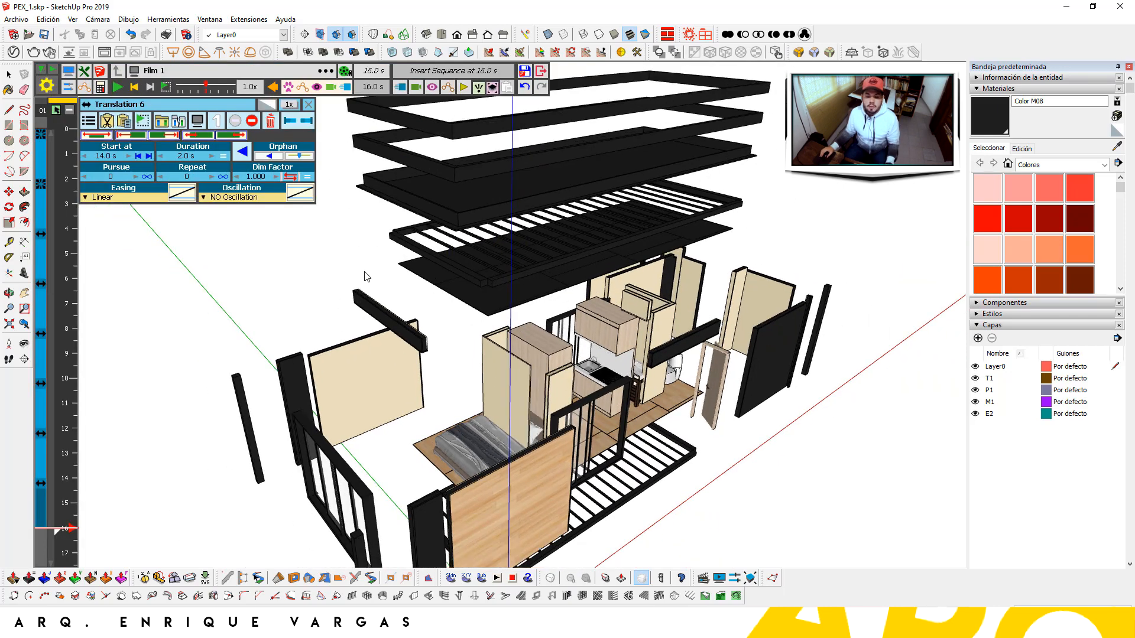
{"action": "scroll", "coordinate": [428, 293], "scroll_direction": "down", "scroll_amount": 3}
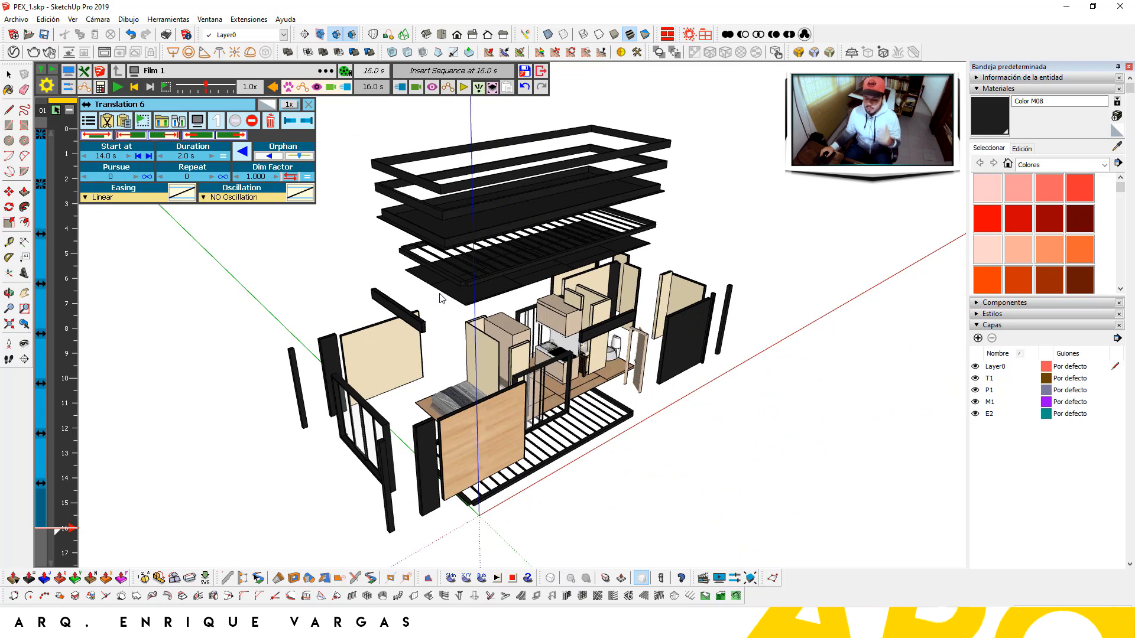
Switch to the Iso view with parallel projection and orbit to a higher angle
{"action": "left_click", "coordinate": [426, 34]}
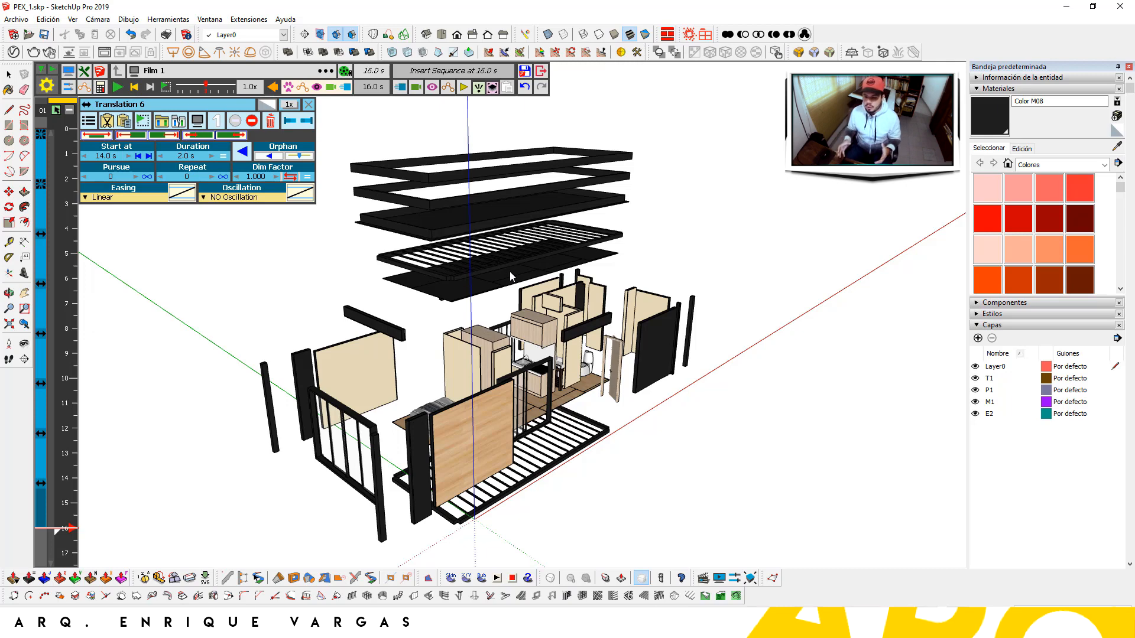
{"action": "key", "text": "v"}
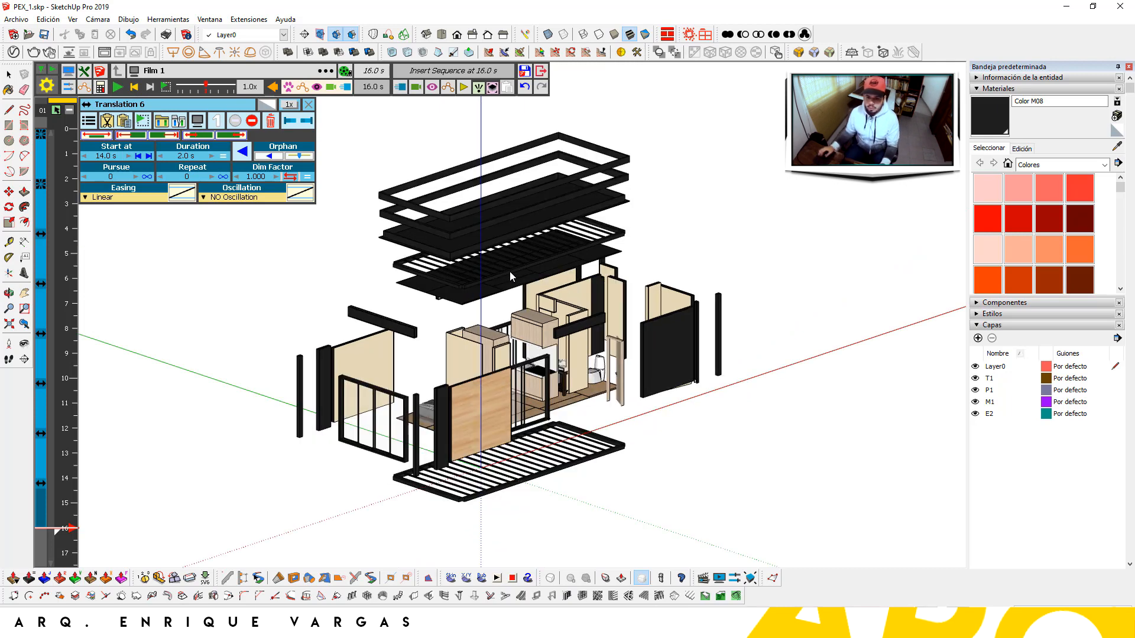
{"action": "middle_click_drag", "start_coordinate": [444, 182], "coordinate": [466, 255]}
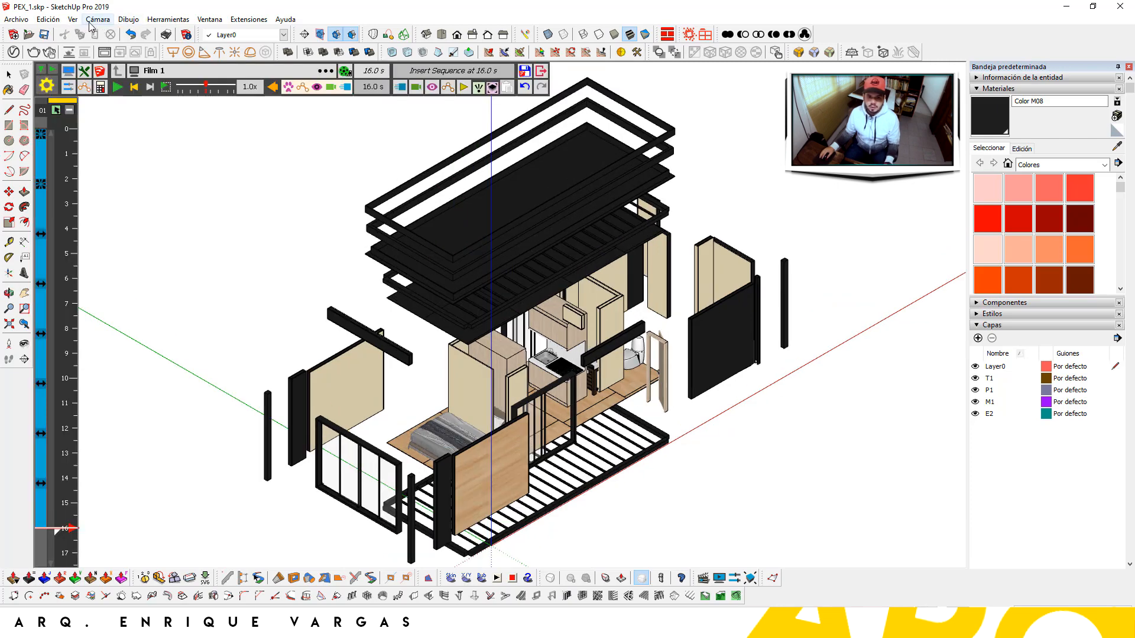
Disable V-Ray Progressive rendering and enable Material Override
{"action": "left_click", "coordinate": [99, 21]}
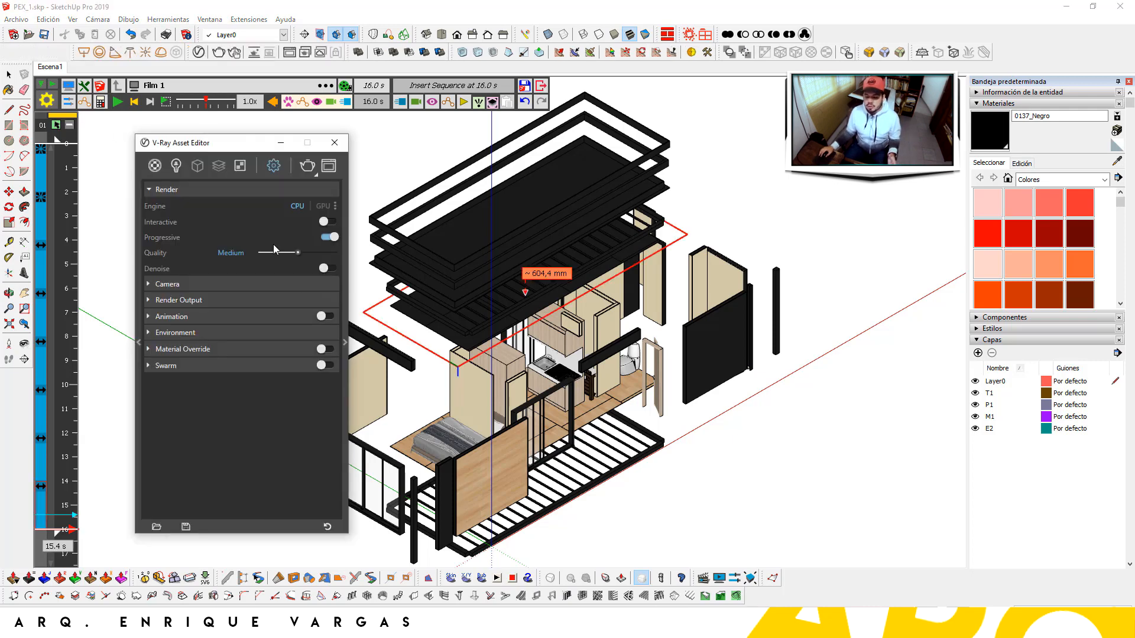
{"action": "left_click", "coordinate": [327, 237]}
{"action": "left_click", "coordinate": [326, 349]}
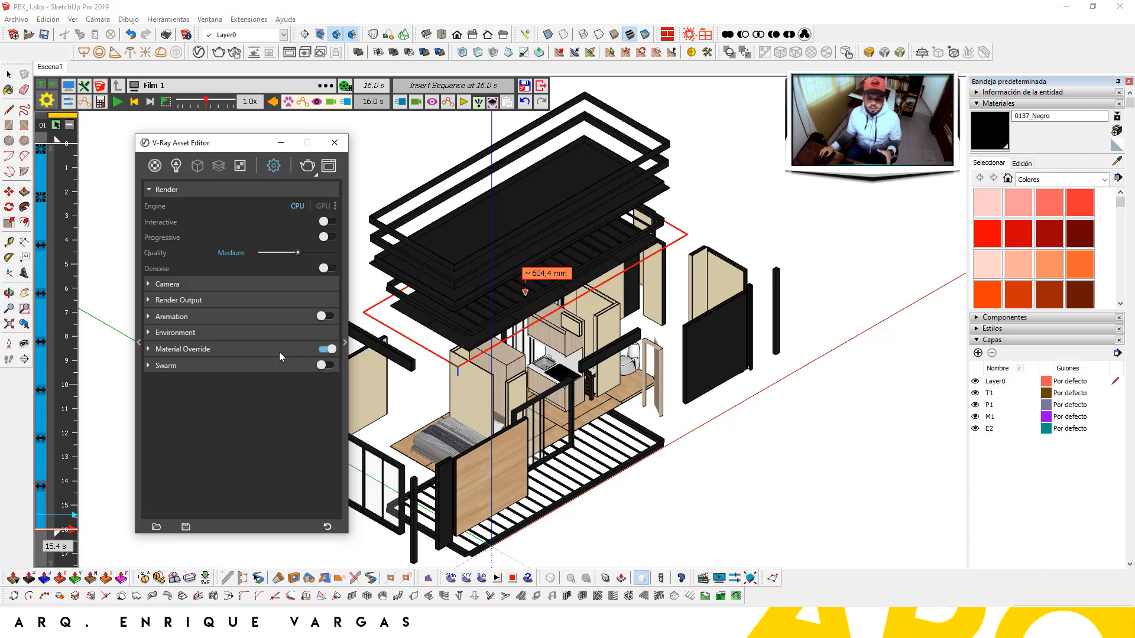
{"action": "left_click", "coordinate": [154, 165]}
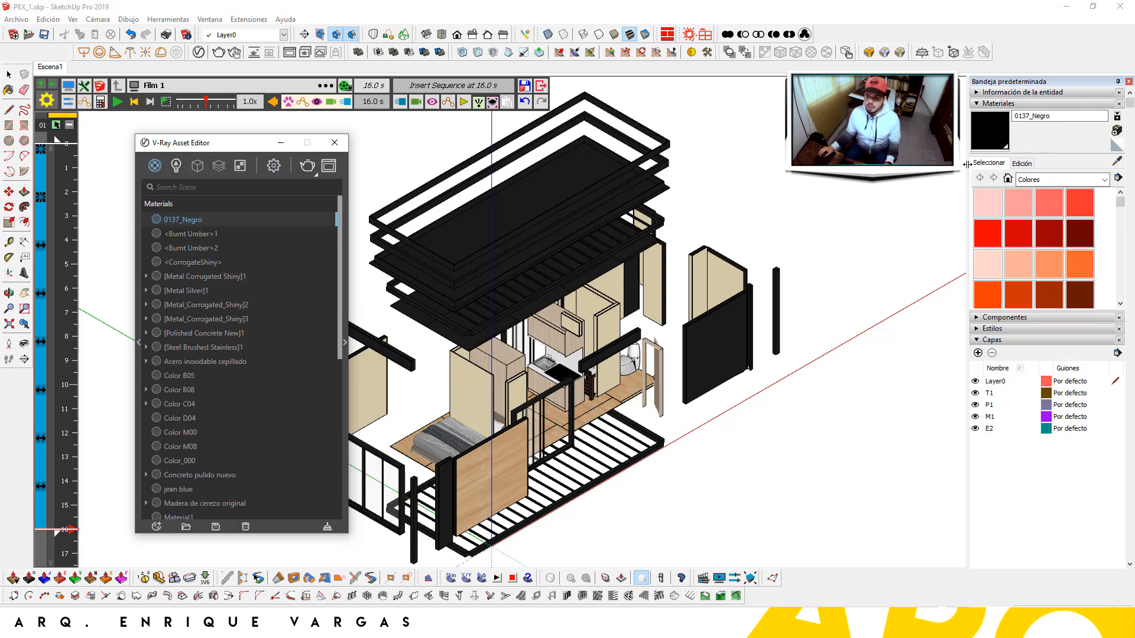
Answer No to the Temporary Exit prompt and uncheck Can be Overridden on Color C04
{"action": "left_click", "coordinate": [605, 337]}
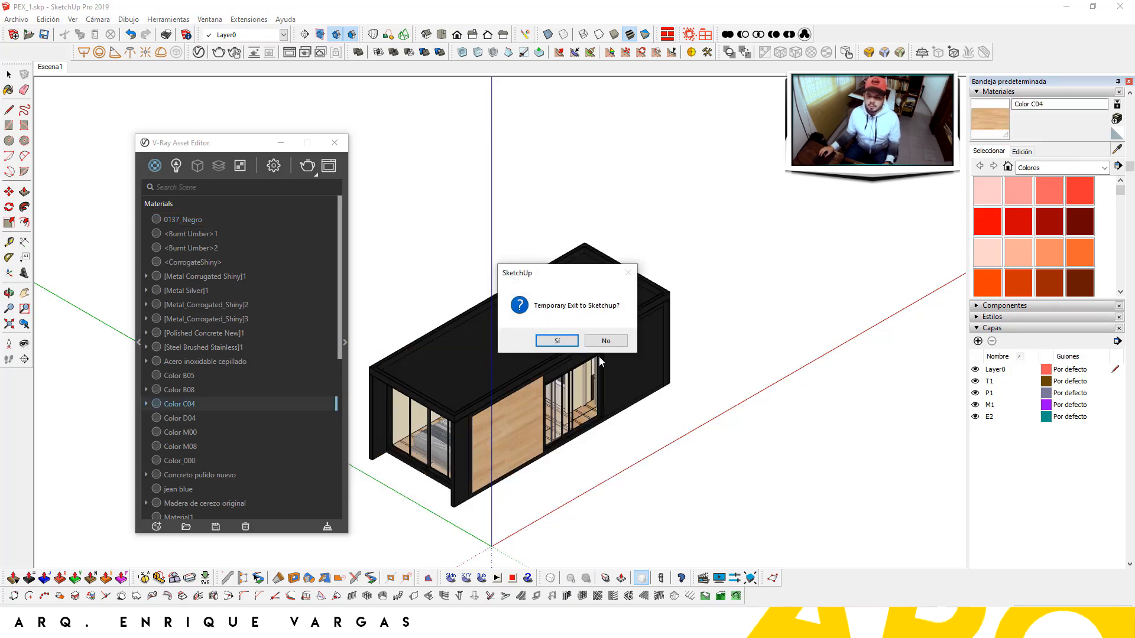
{"action": "left_click", "coordinate": [604, 342]}
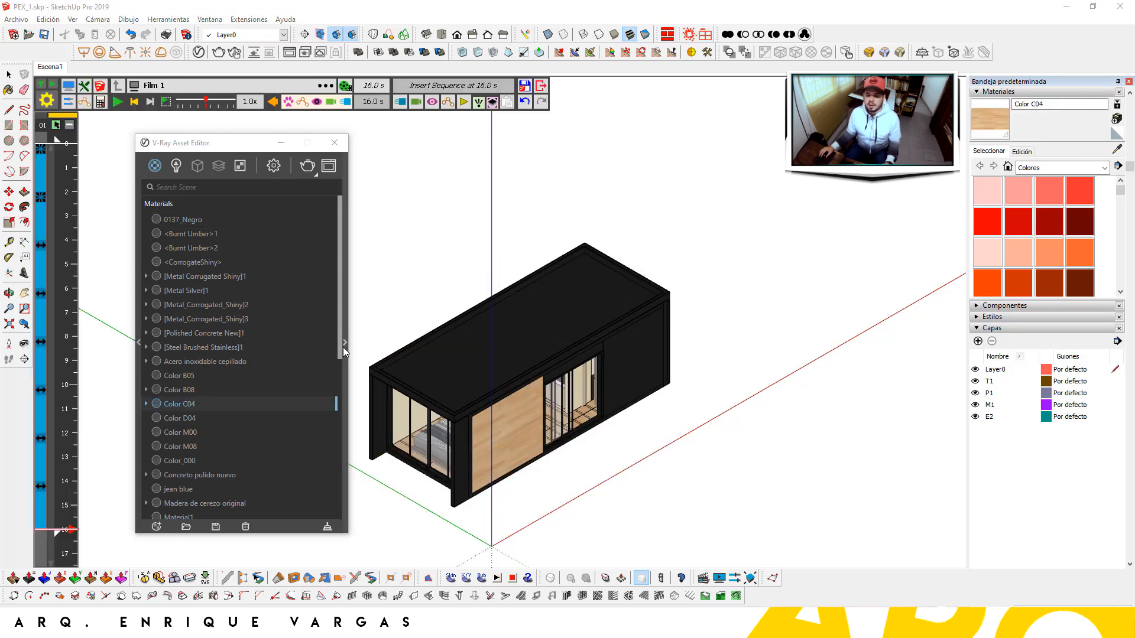
{"action": "left_click", "coordinate": [344, 343]}
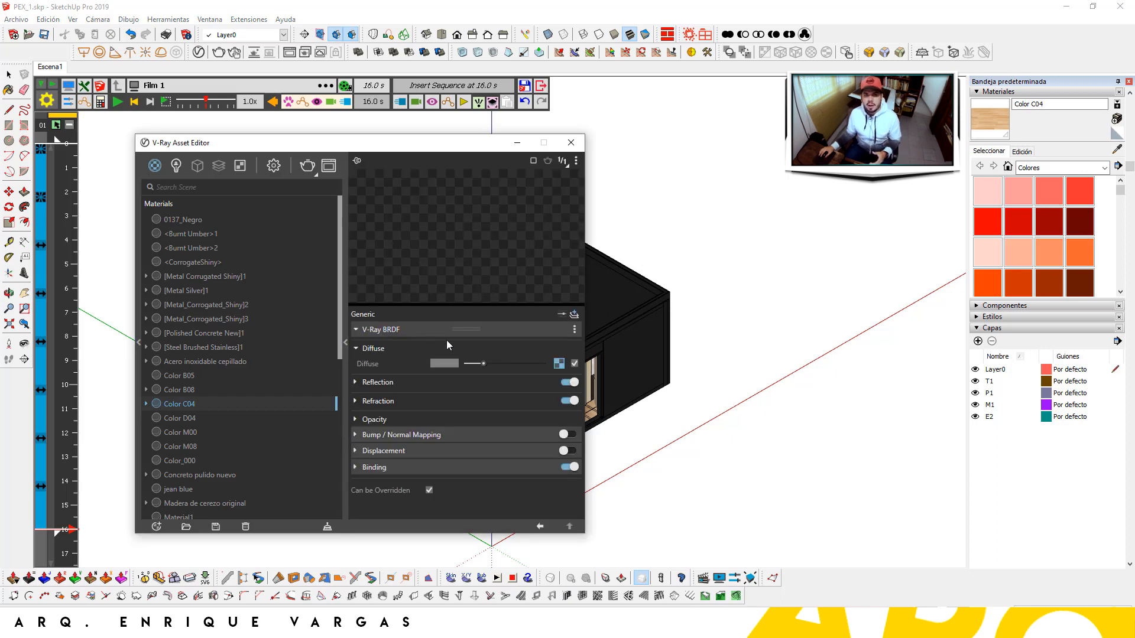
{"action": "left_click", "coordinate": [429, 491]}
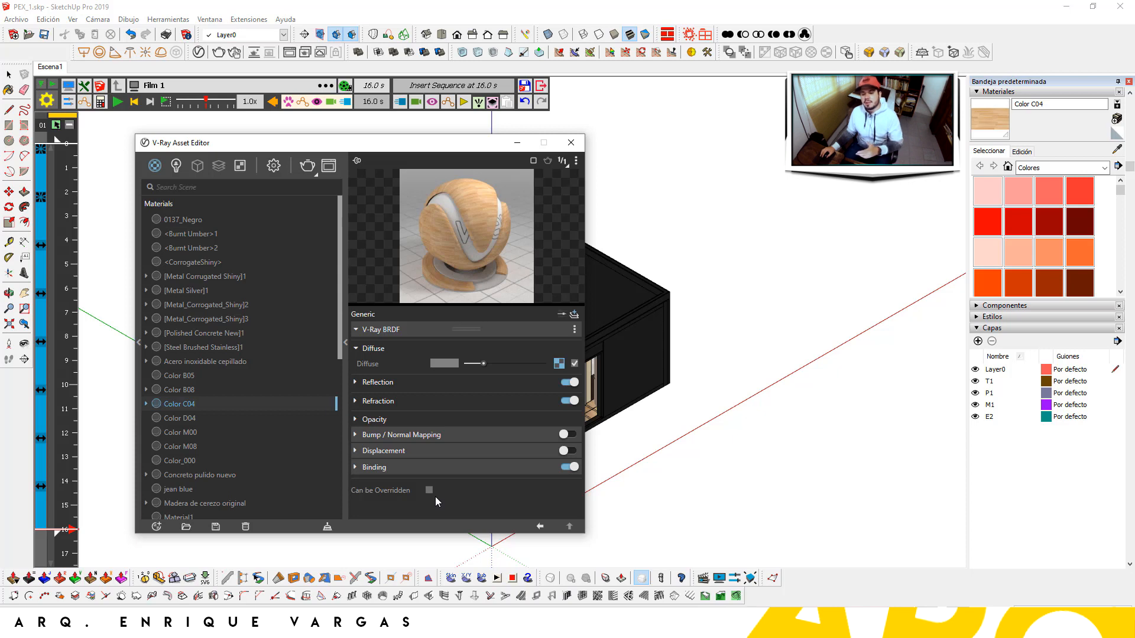
Set the V-Ray render output aspect ratio to Custom and show the safe frame
{"action": "left_click", "coordinate": [278, 170]}
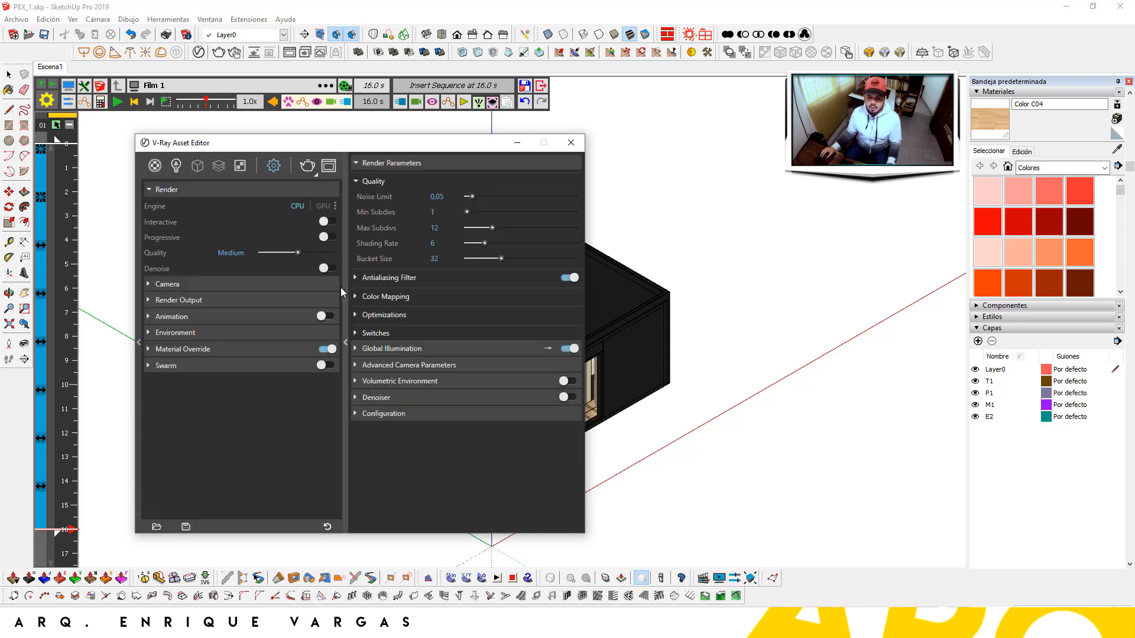
{"action": "left_click", "coordinate": [303, 300]}
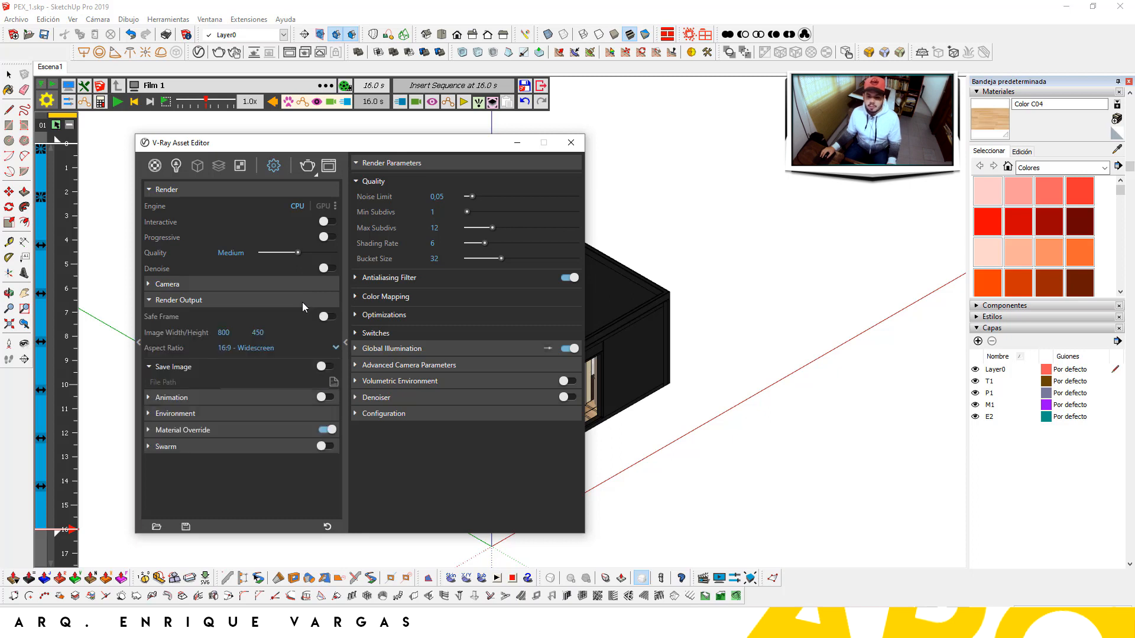
{"action": "left_click", "coordinate": [319, 349]}
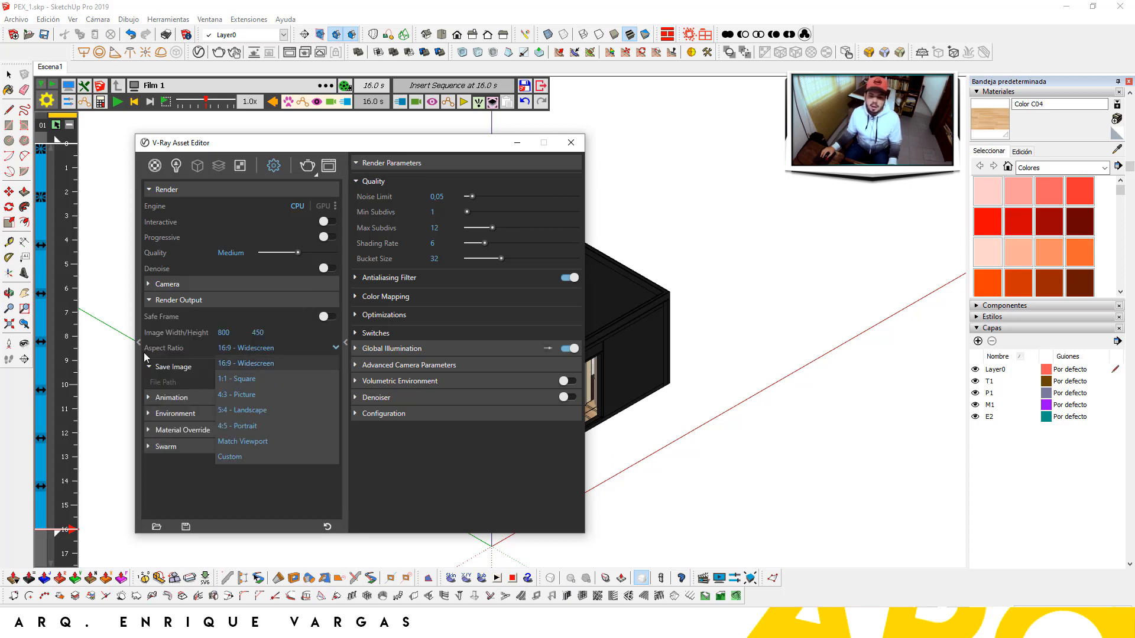
{"action": "left_click", "coordinate": [251, 454]}
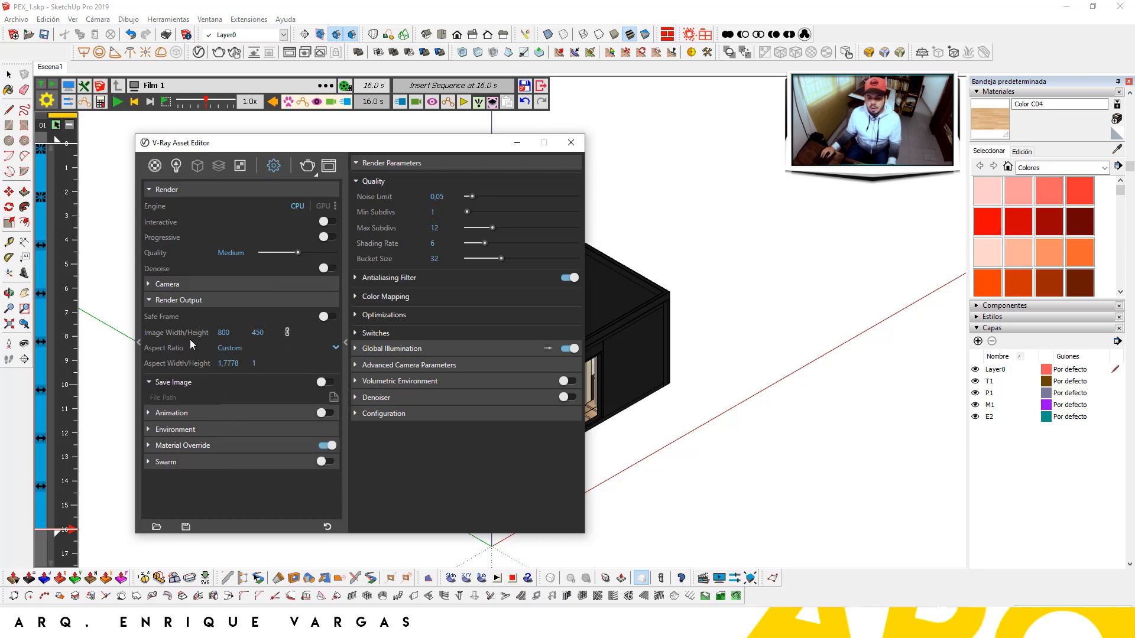
{"action": "left_click", "coordinate": [287, 332]}
{"action": "left_click", "coordinate": [329, 316]}
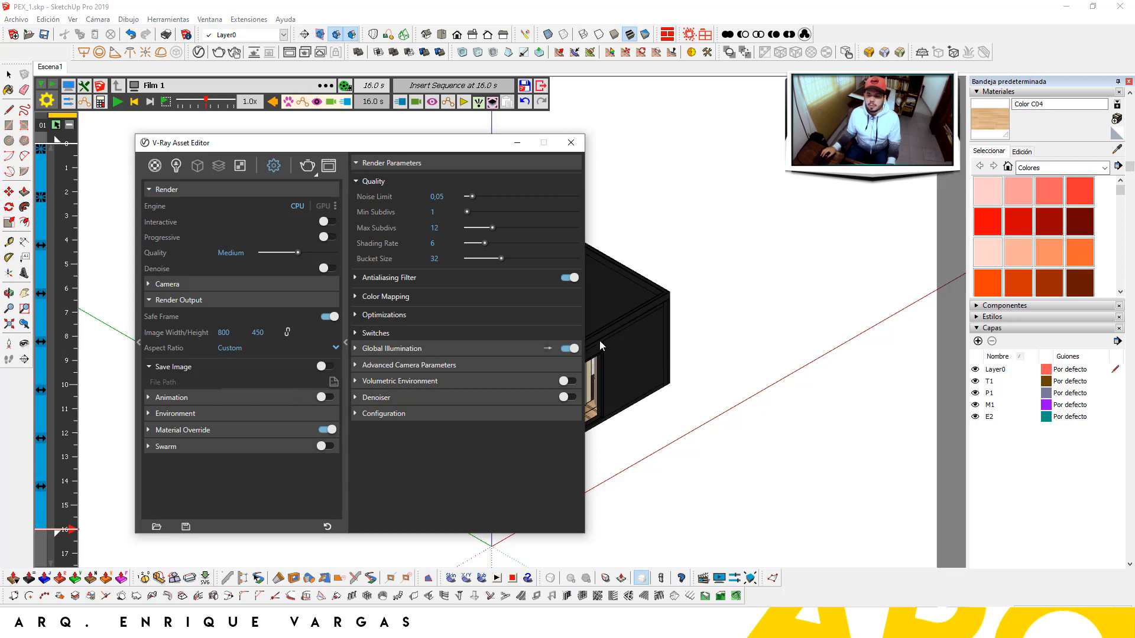
Lock the aspect ratio and set the image width to 2100, giving 2100 × 1890 output
{"action": "left_click_drag", "start_coordinate": [238, 332], "coordinate": [215, 334]}
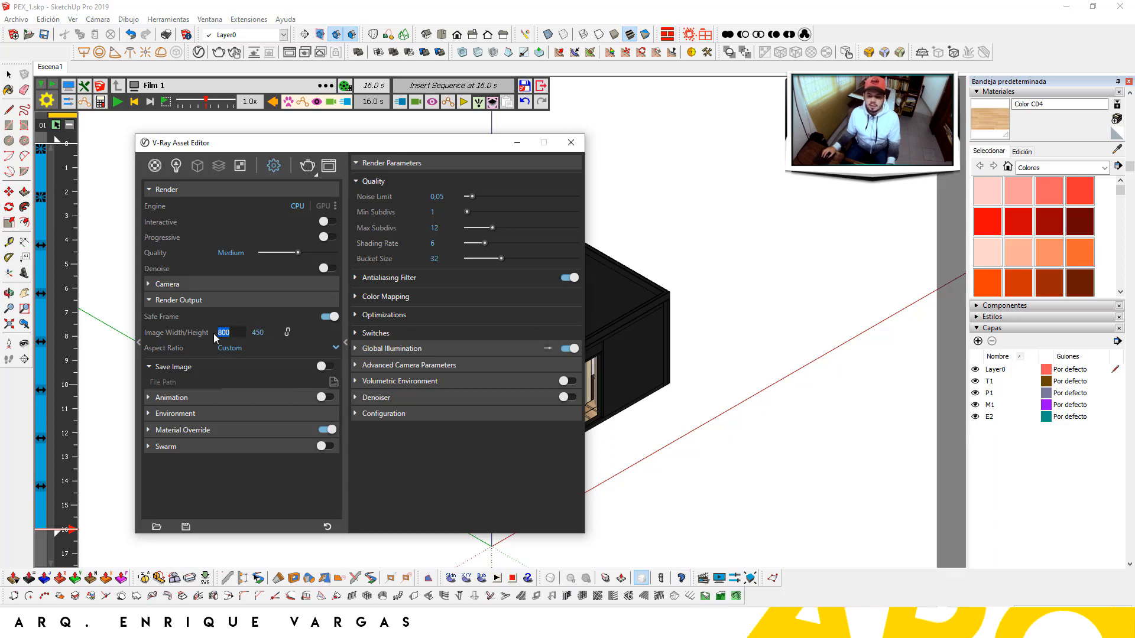
{"action": "type", "text": "500"}
{"action": "key", "text": "Return"}
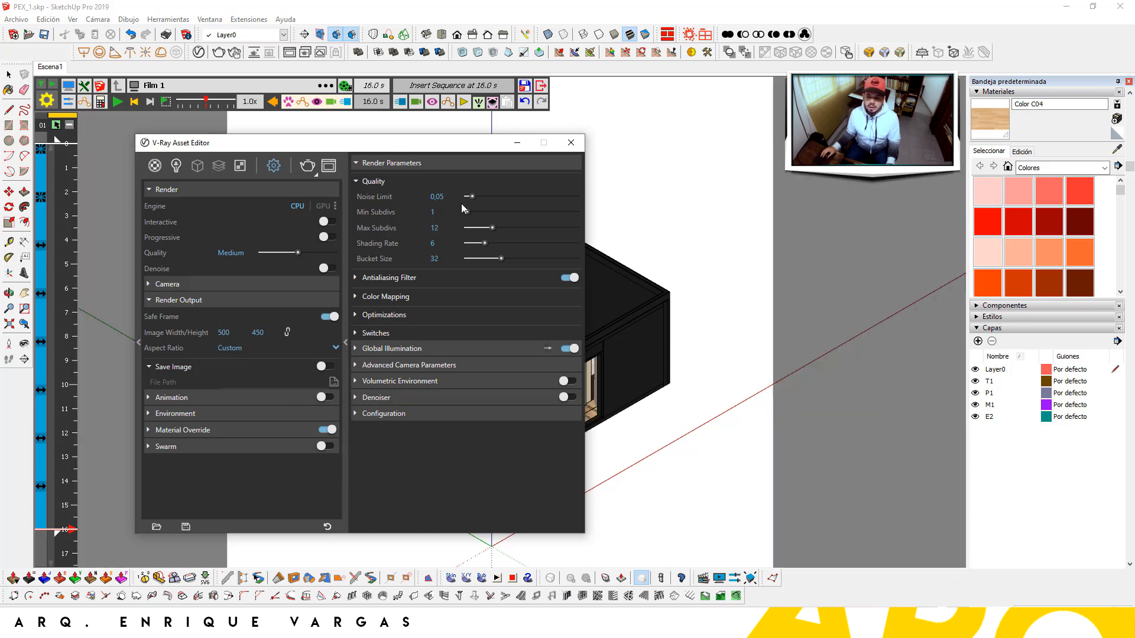
{"action": "left_click", "coordinate": [287, 332]}
{"action": "left_click_drag", "start_coordinate": [434, 146], "coordinate": [721, 130]}
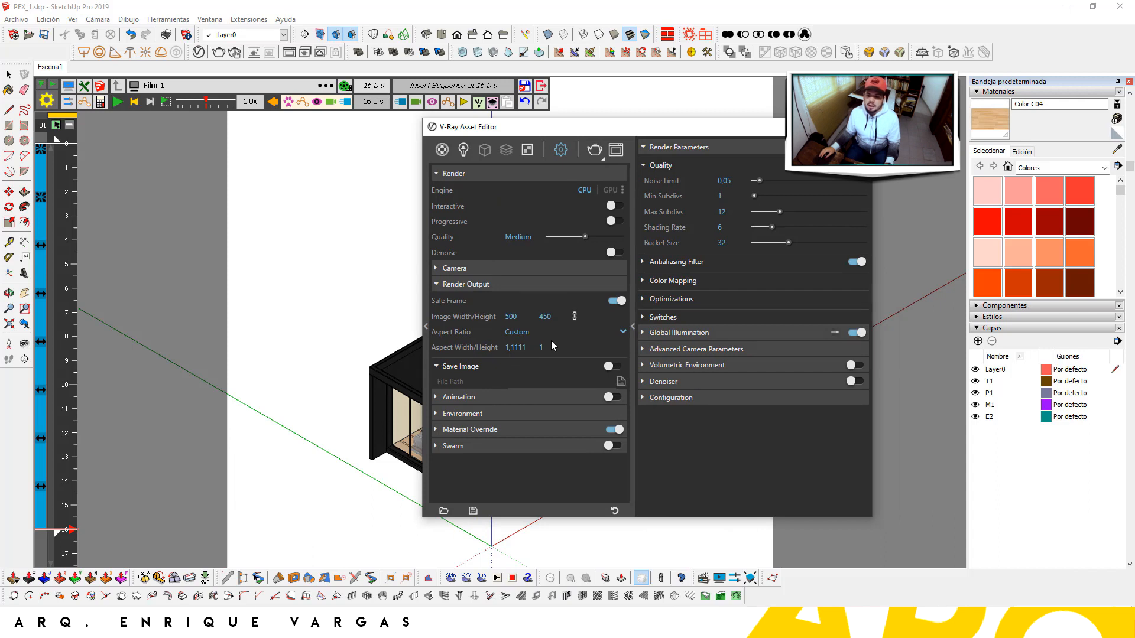
{"action": "double_click", "coordinate": [512, 317]}
{"action": "type", "text": "2"}
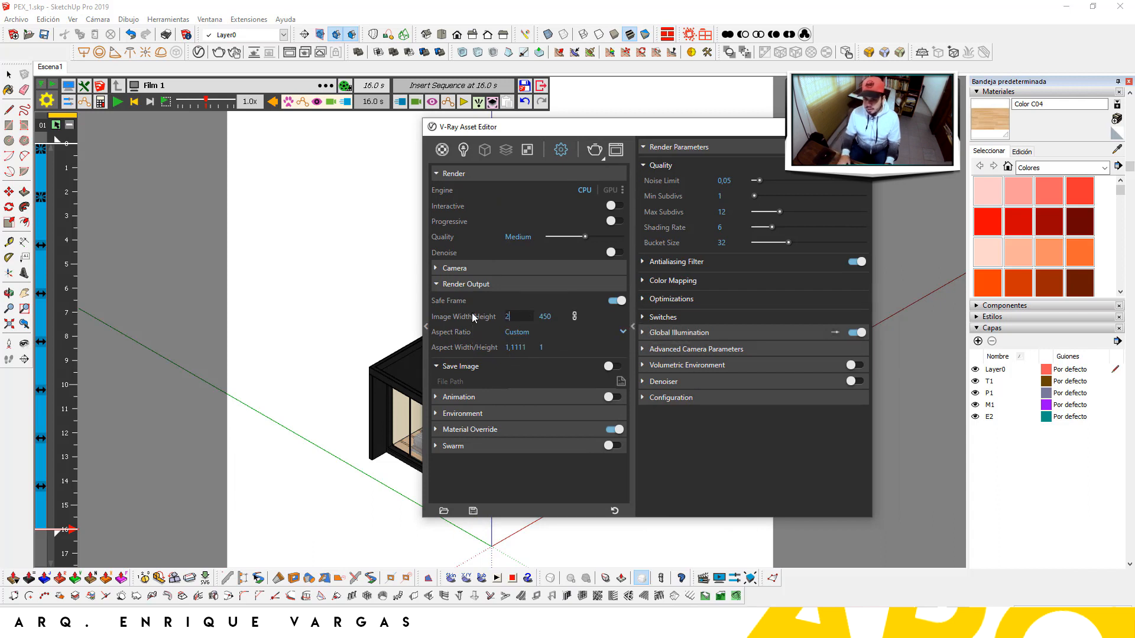
{"action": "type", "text": "100"}
{"action": "key", "text": "Return"}
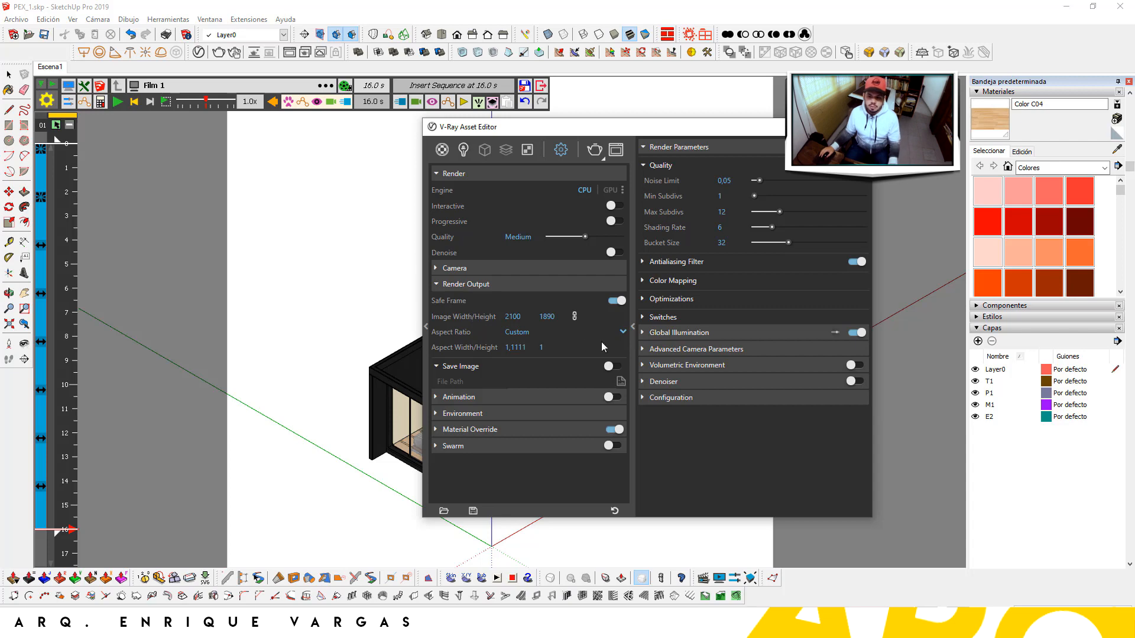
{"action": "left_click", "coordinate": [859, 127]}
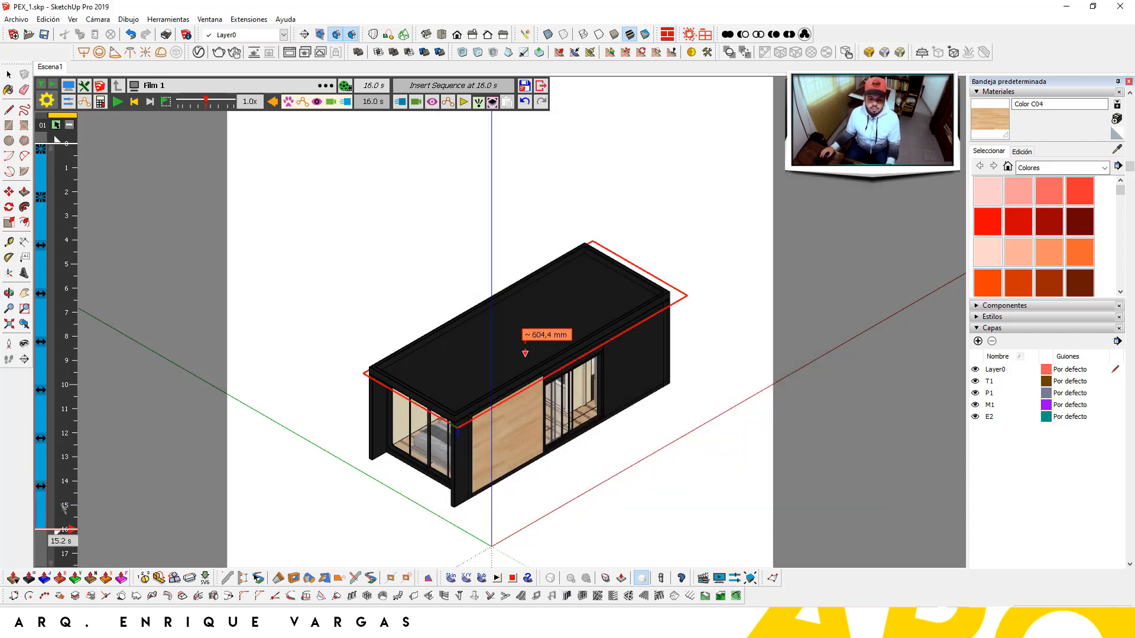
Move the timeline to 16 s and update scene Escena1 with the exploded view
{"action": "left_click", "coordinate": [70, 528]}
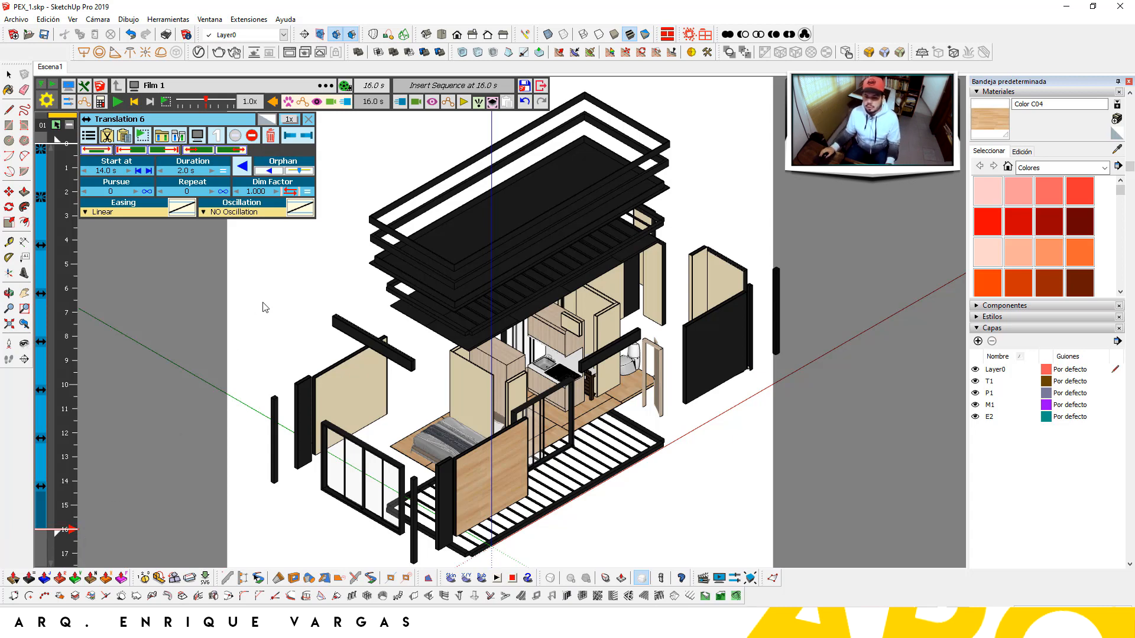
{"action": "scroll", "coordinate": [264, 306], "scroll_direction": "down", "scroll_amount": 1}
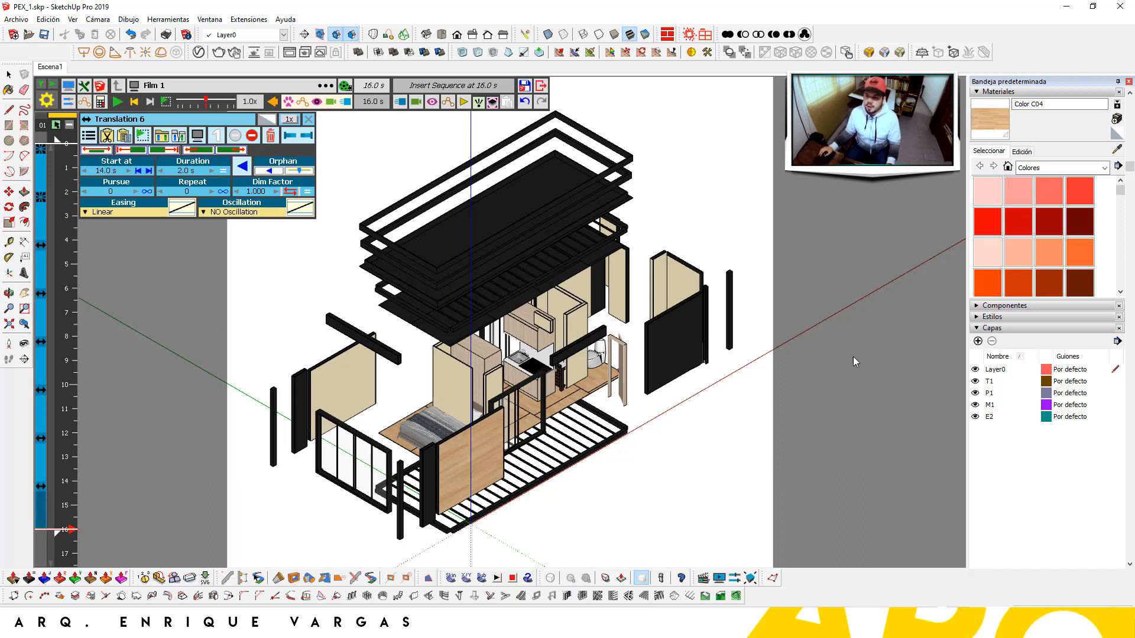
{"action": "right_click", "coordinate": [56, 70]}
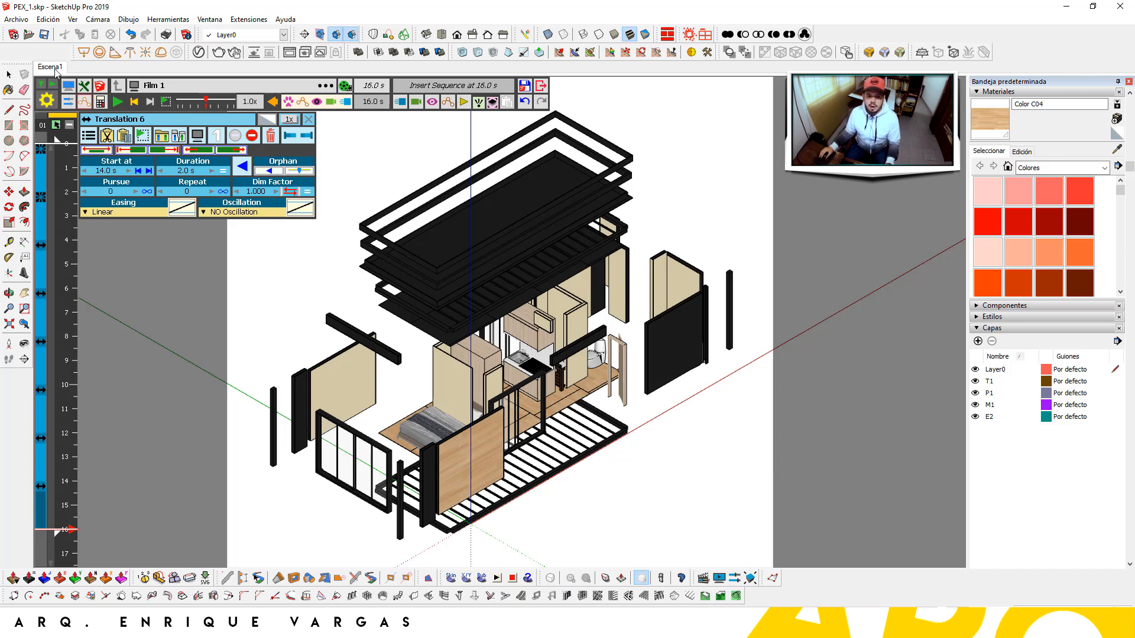
{"action": "left_click", "coordinate": [93, 120]}
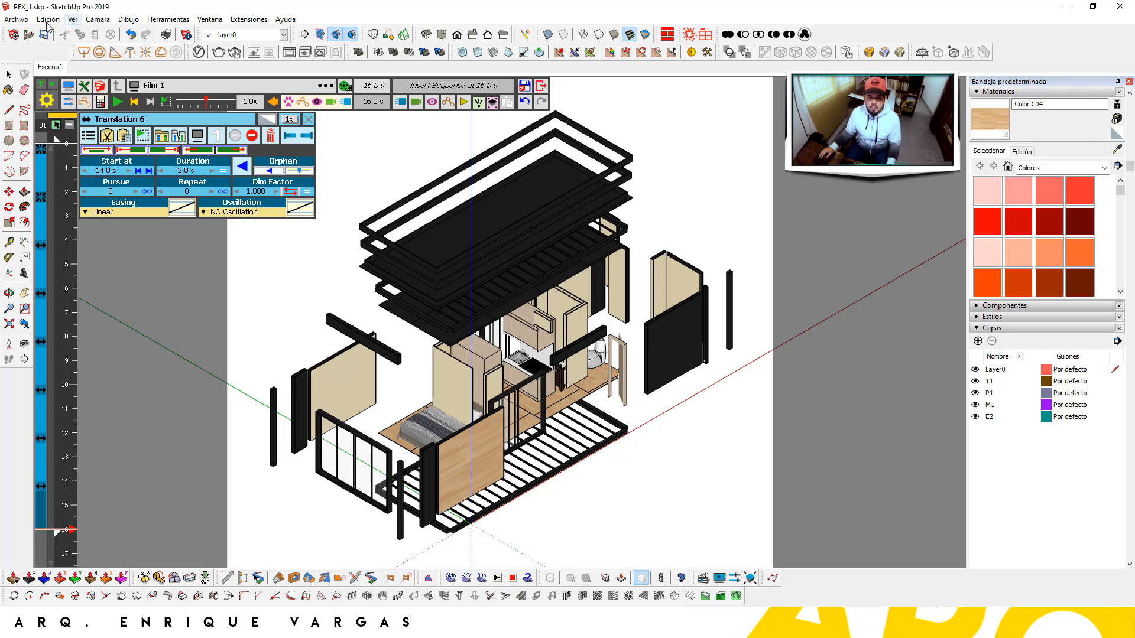
{"action": "left_click", "coordinate": [16, 19]}
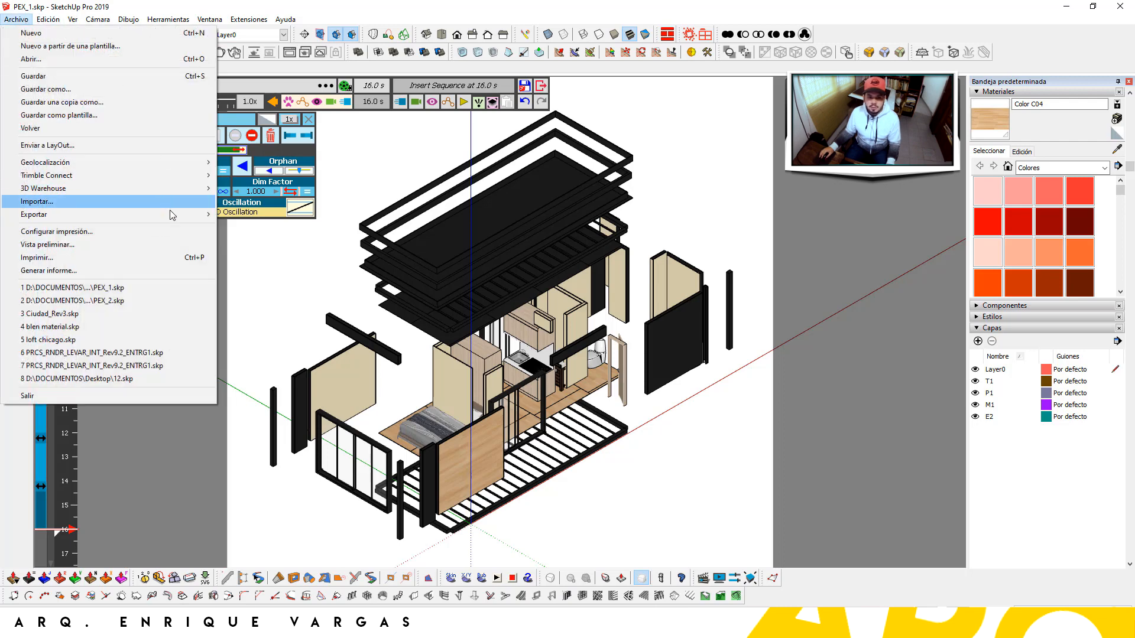
Export the view as an EPS 2D graphic 254 cm wide, accepting the maximum-size warning
{"action": "mouse_move", "coordinate": [171, 214]}
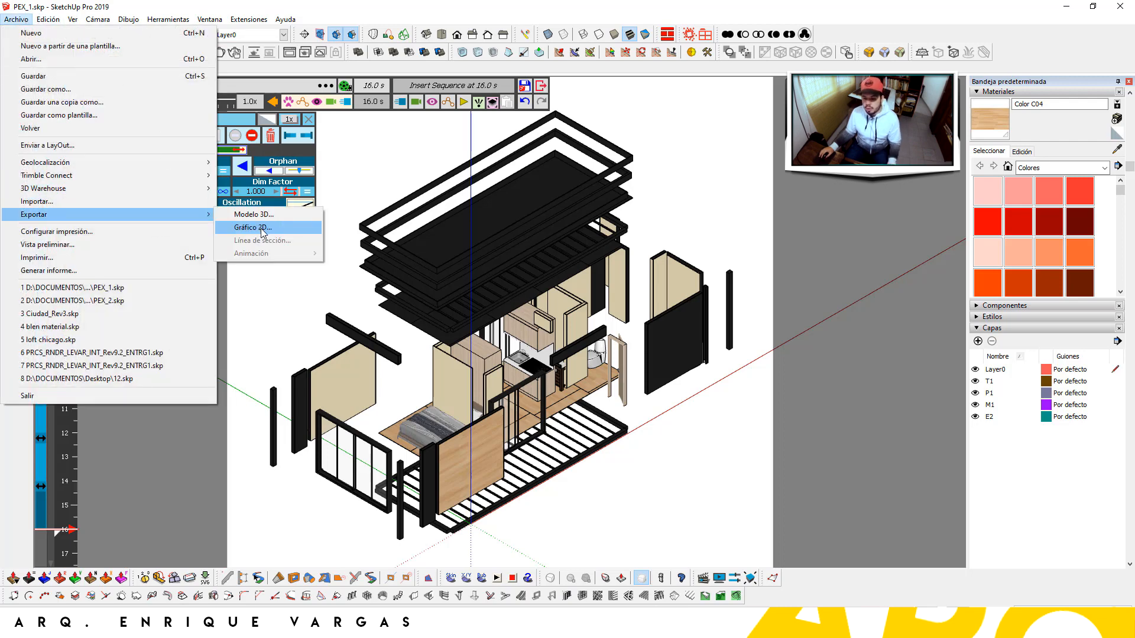
{"action": "left_click", "coordinate": [263, 230]}
{"action": "left_click", "coordinate": [542, 435]}
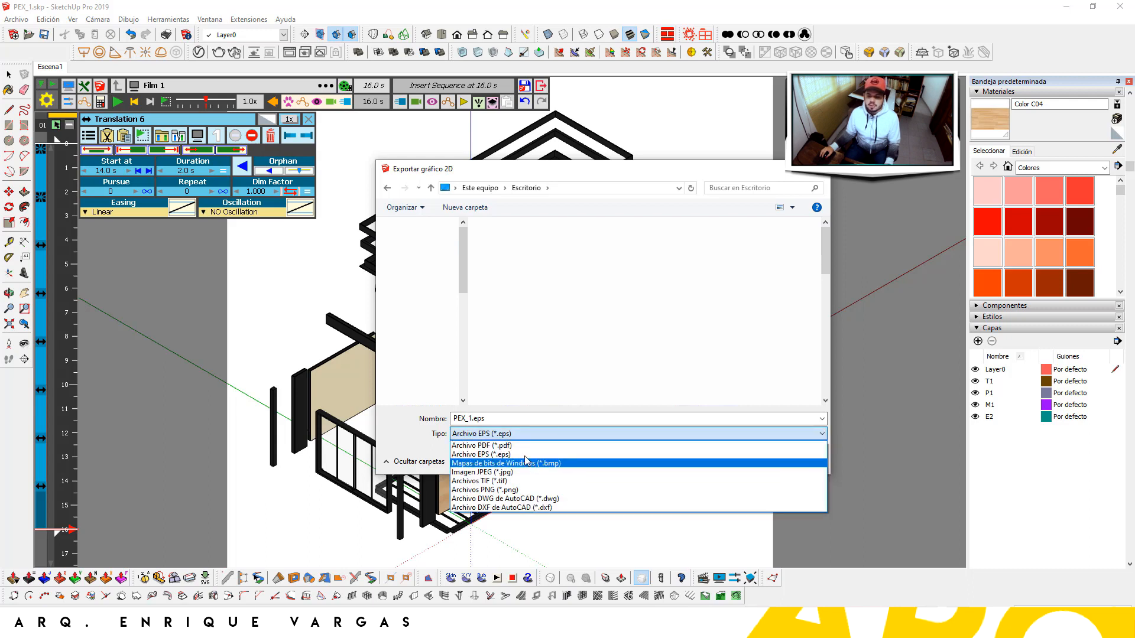
{"action": "left_click", "coordinate": [481, 453]}
{"action": "left_click", "coordinate": [675, 459]}
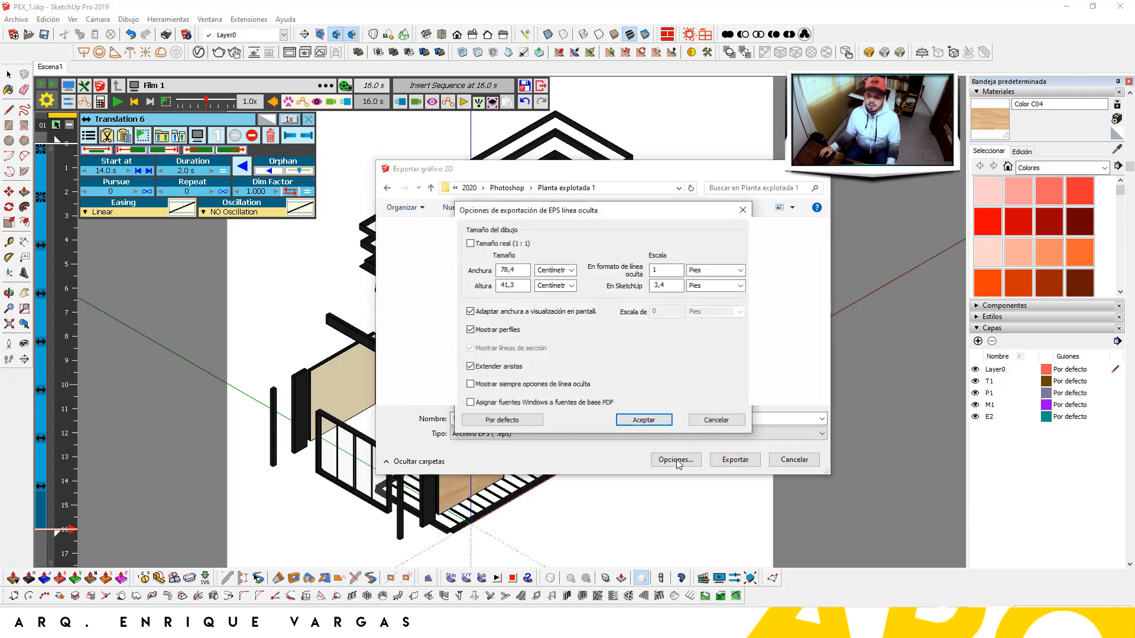
{"action": "left_click", "coordinate": [521, 272]}
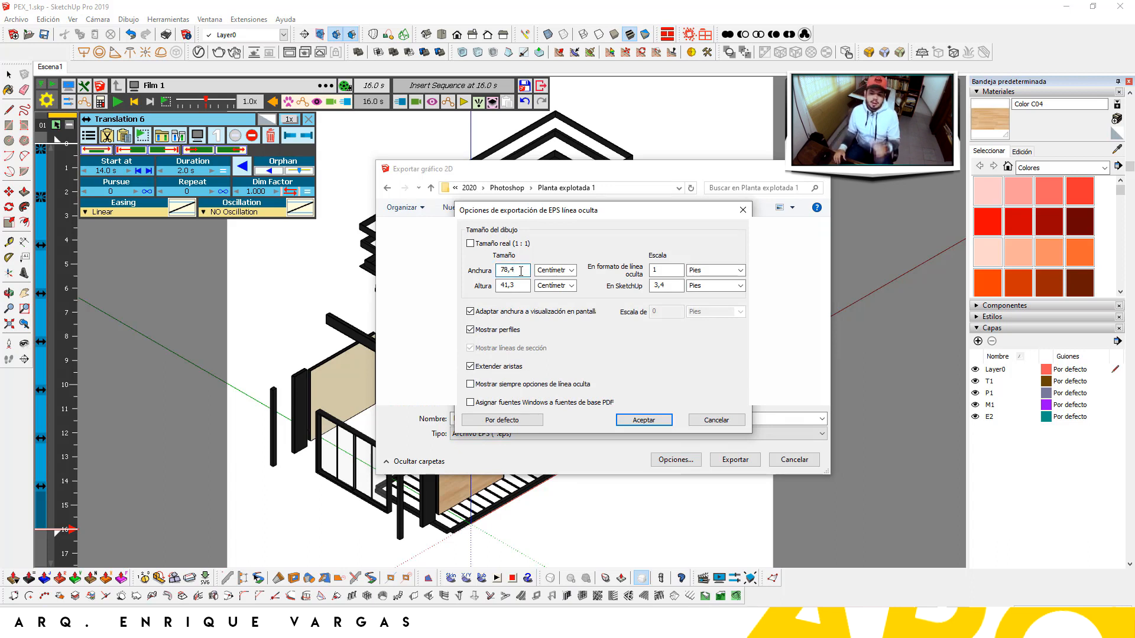
{"action": "left_click_drag", "start_coordinate": [520, 271], "coordinate": [490, 275]}
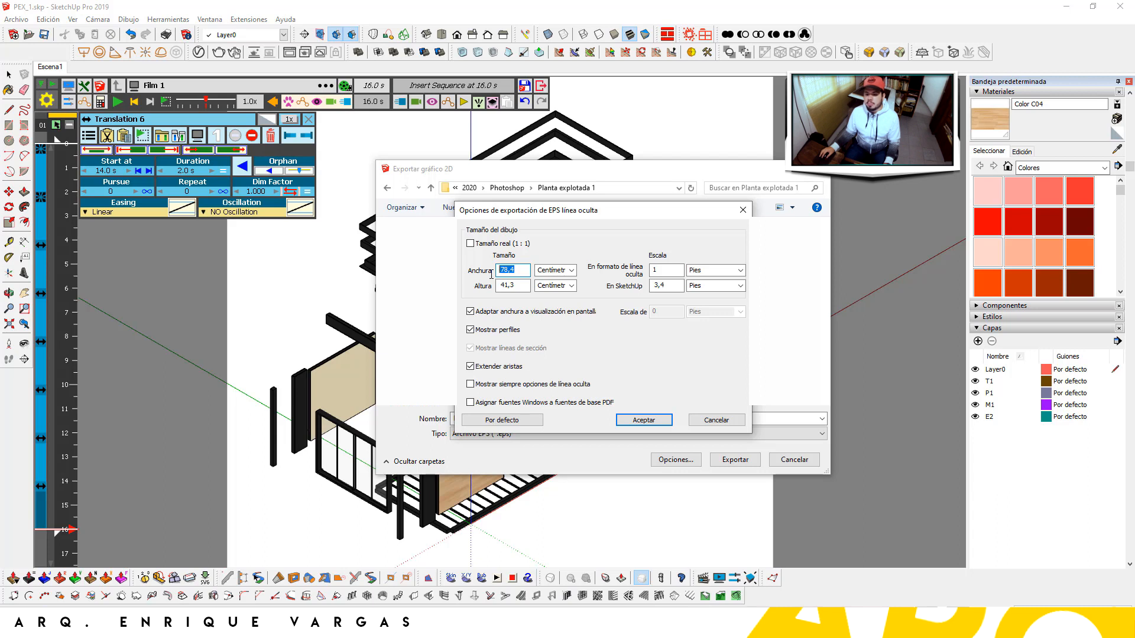
{"action": "left_click", "coordinate": [470, 243]}
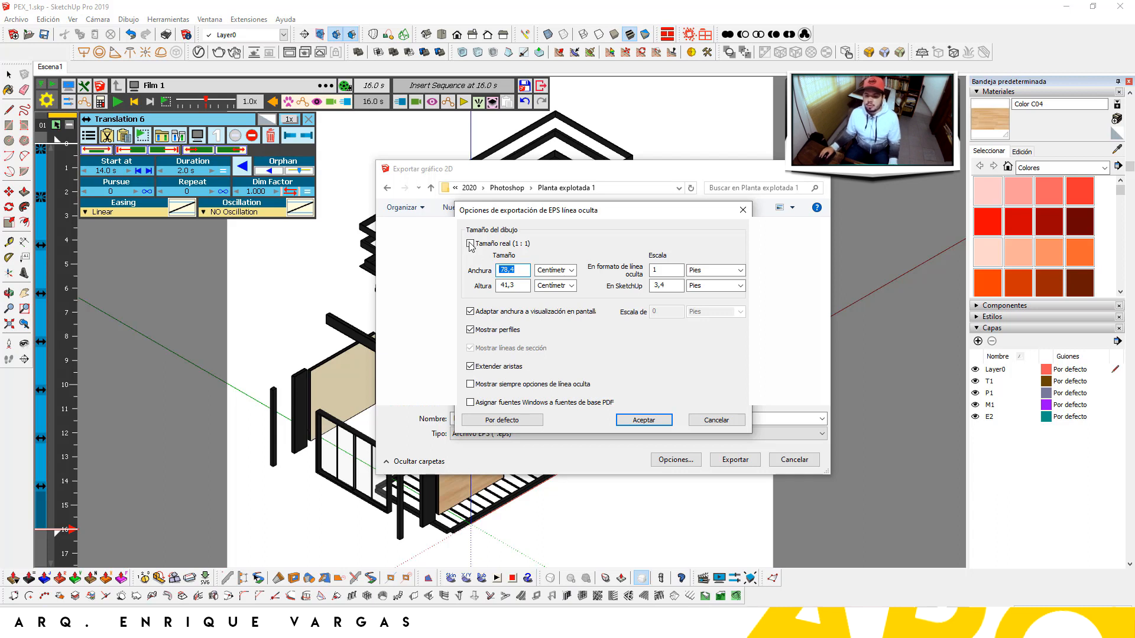
{"action": "left_click", "coordinate": [693, 350]}
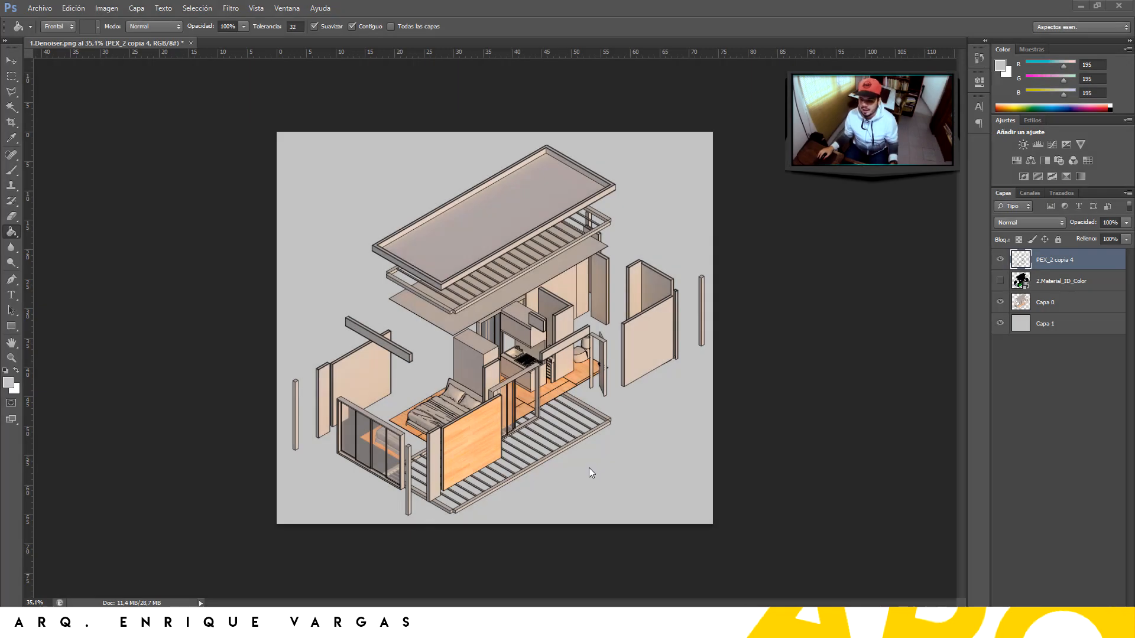
Hide PEX_2 copia 4 and toggle Capa 0 on and off to inspect its content
{"action": "left_click", "coordinate": [1000, 259]}
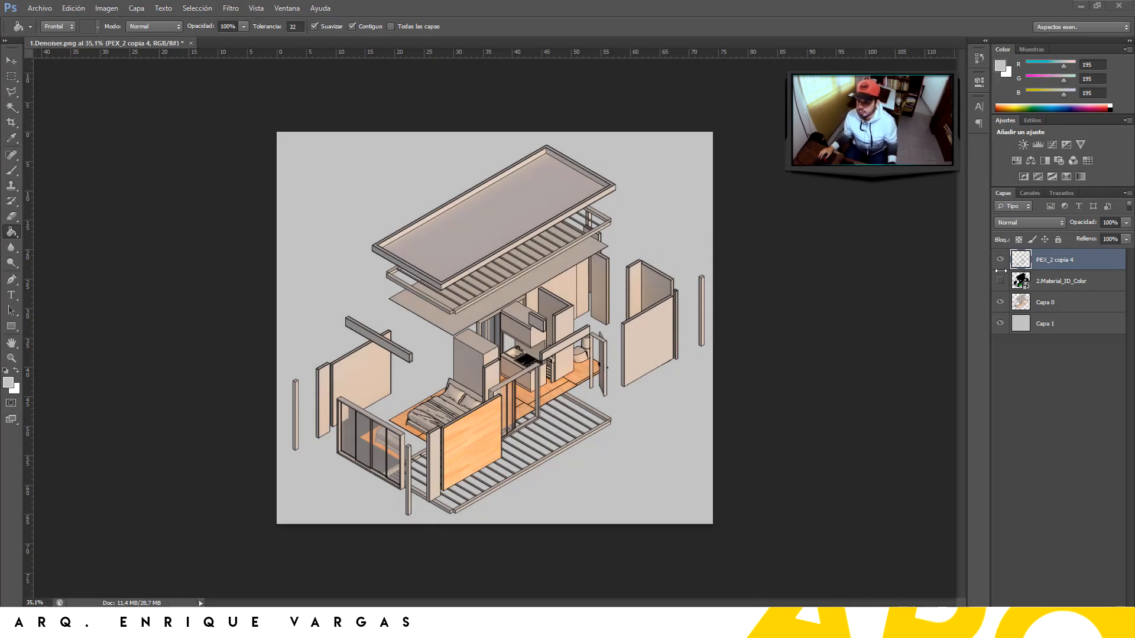
{"action": "left_click", "coordinate": [999, 302]}
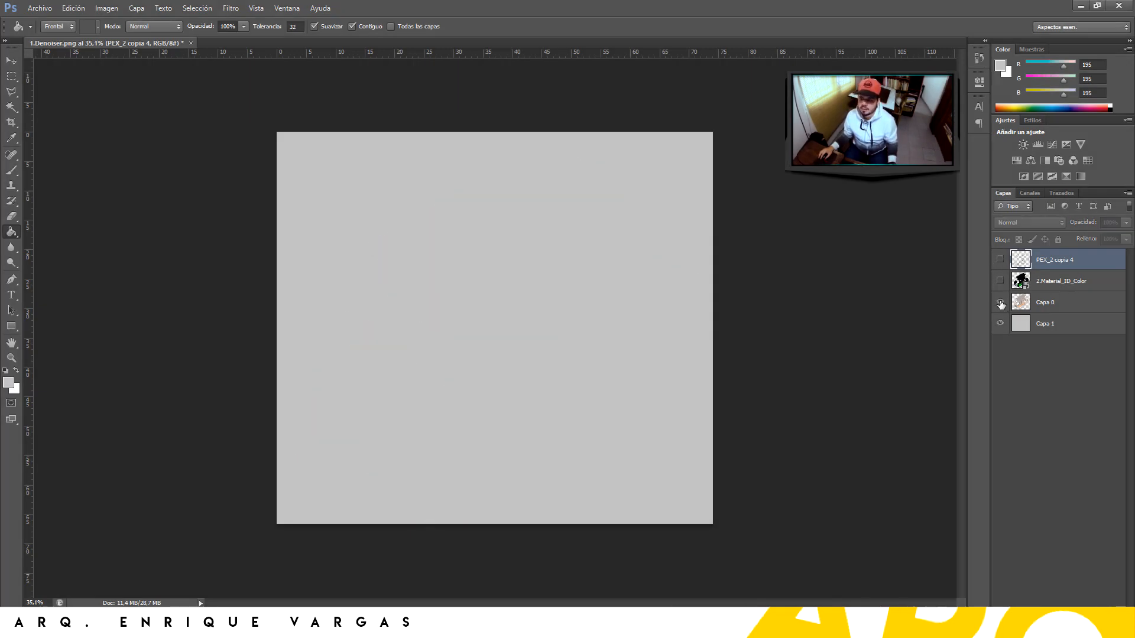
{"action": "left_click", "coordinate": [999, 303]}
{"action": "left_click", "coordinate": [1072, 303]}
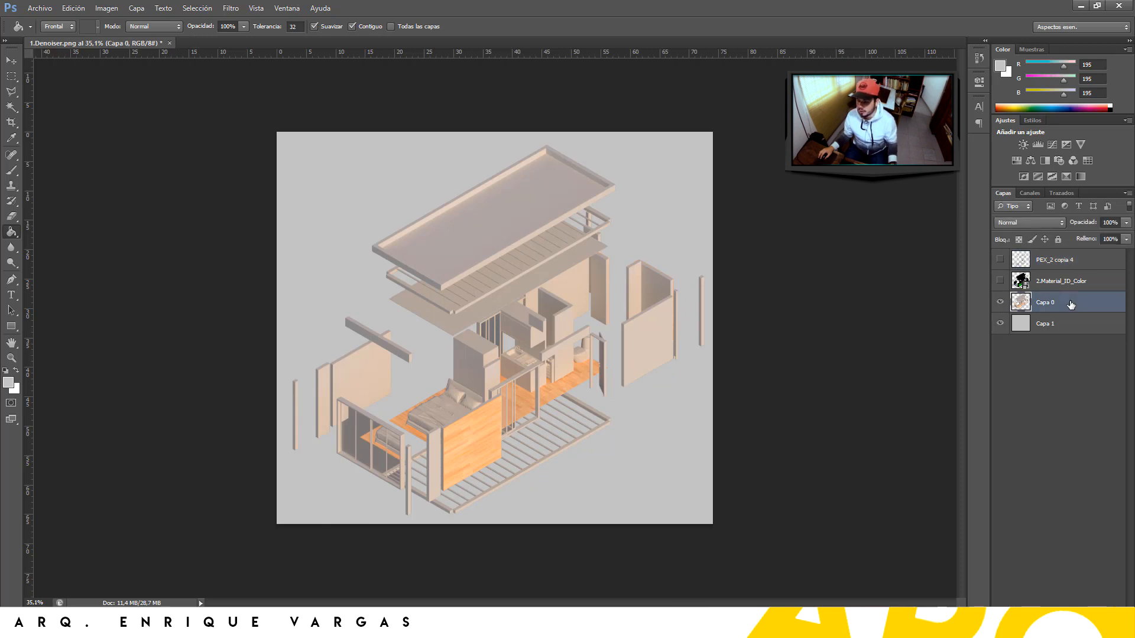
{"action": "left_click", "coordinate": [1000, 302]}
{"action": "left_click", "coordinate": [1000, 302]}
Check the grey Capa 1 background, then show and select the 2.Material_ID_Color pass
{"action": "left_click", "coordinate": [999, 323]}
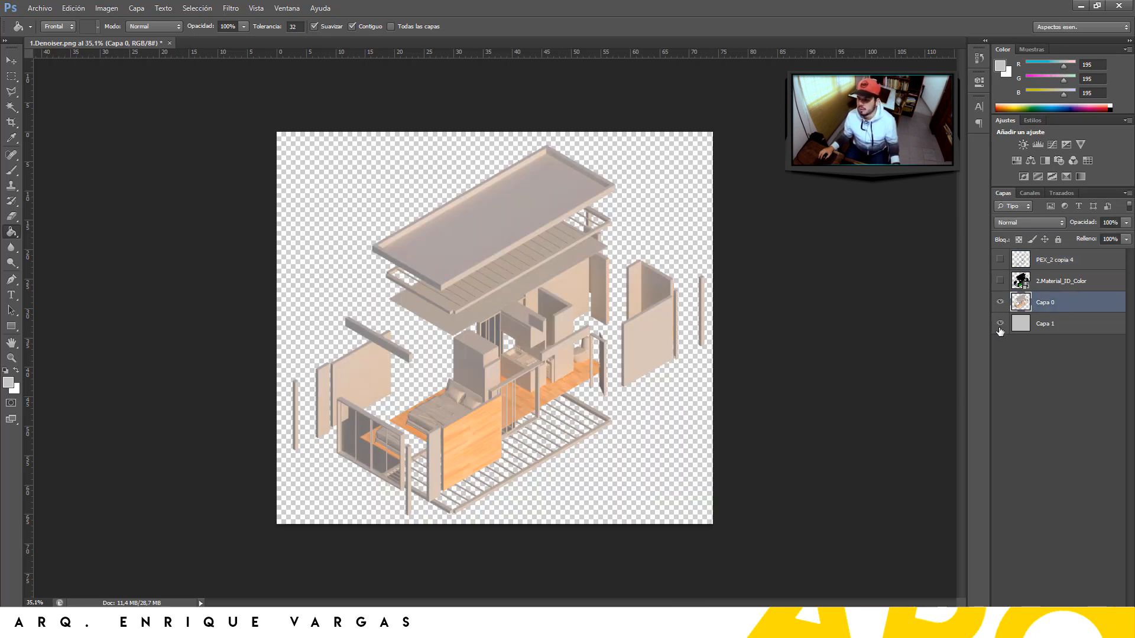
{"action": "left_click", "coordinate": [1000, 324]}
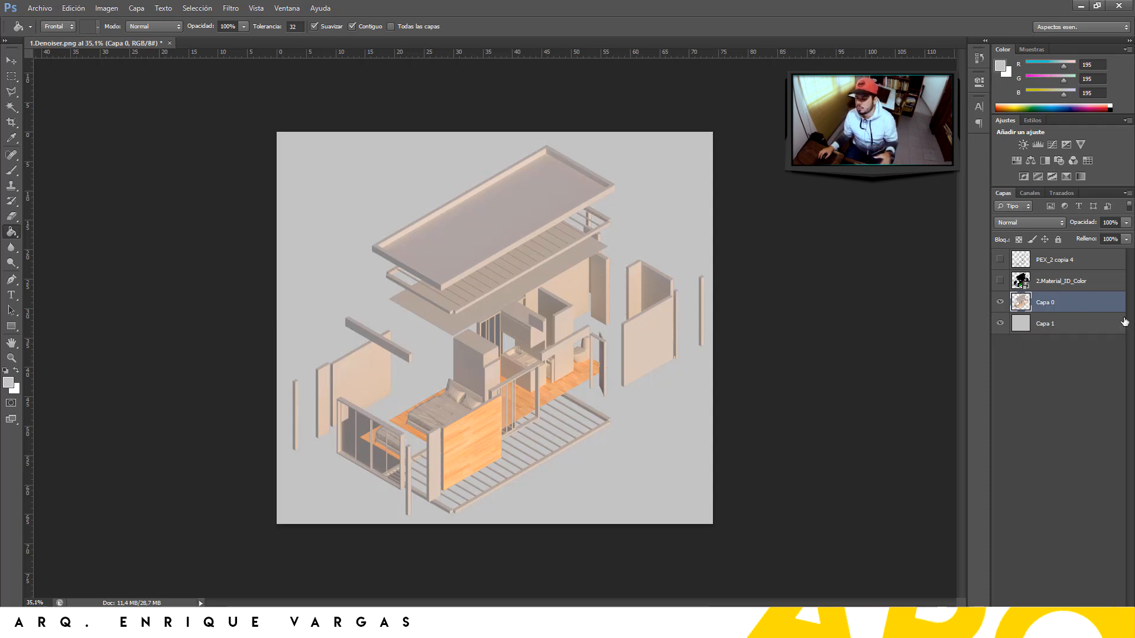
{"action": "left_click", "coordinate": [1058, 327]}
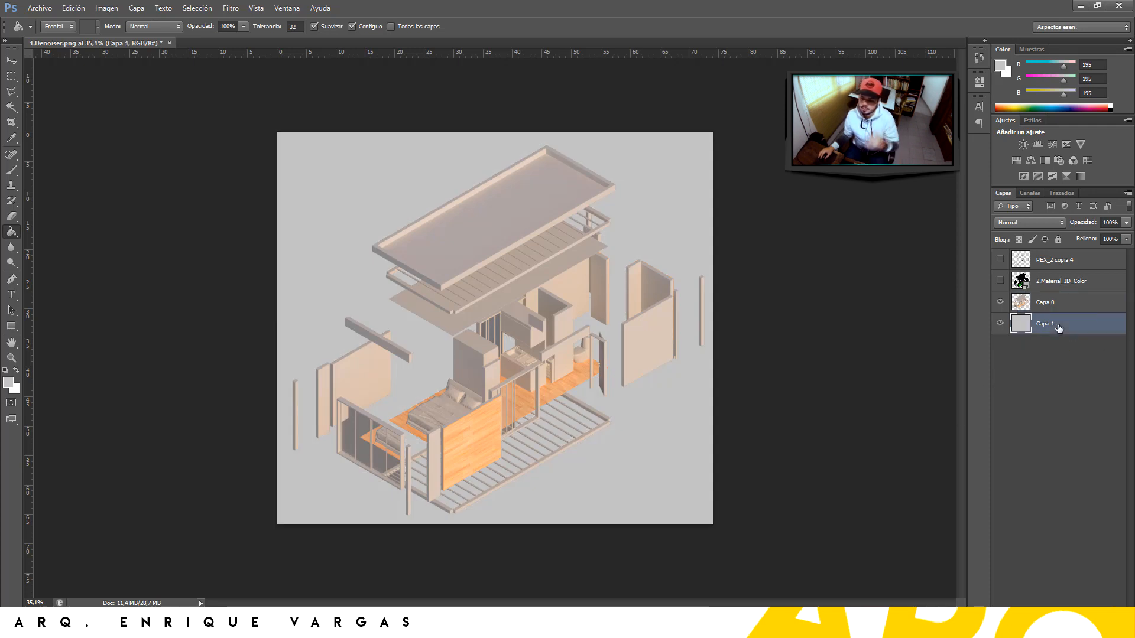
{"action": "left_click", "coordinate": [1000, 280]}
{"action": "left_click", "coordinate": [1051, 284]}
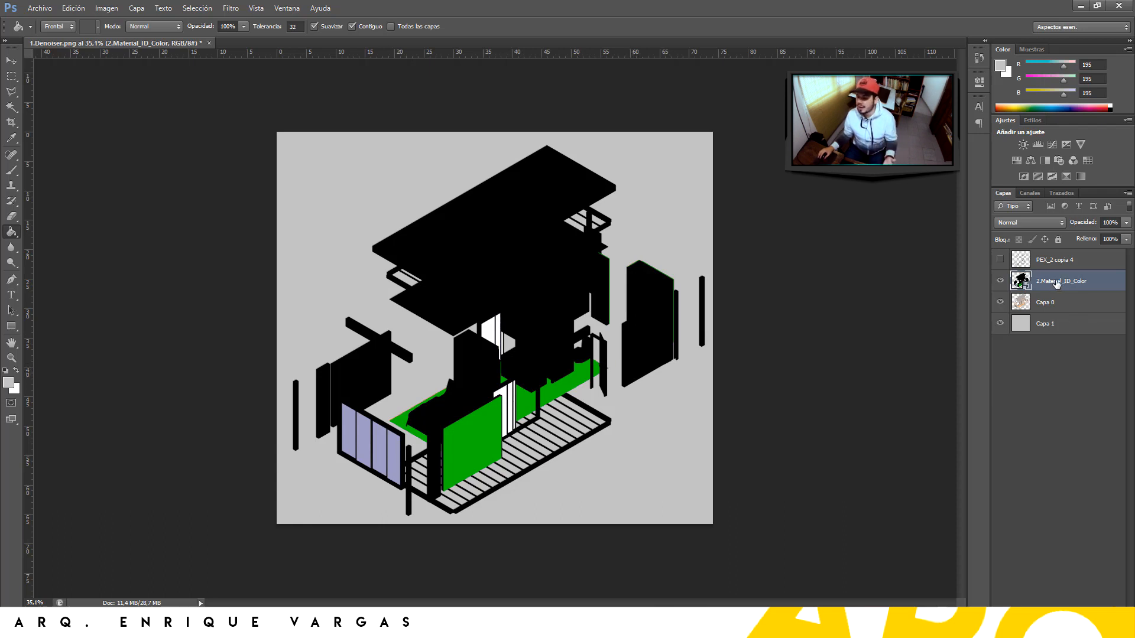
Rasterize the 2.Material_ID_Color layer, hide it, and show and select the PEX_2 copia 4 line drawing
{"action": "right_click", "coordinate": [1099, 280]}
{"action": "left_click", "coordinate": [971, 331]}
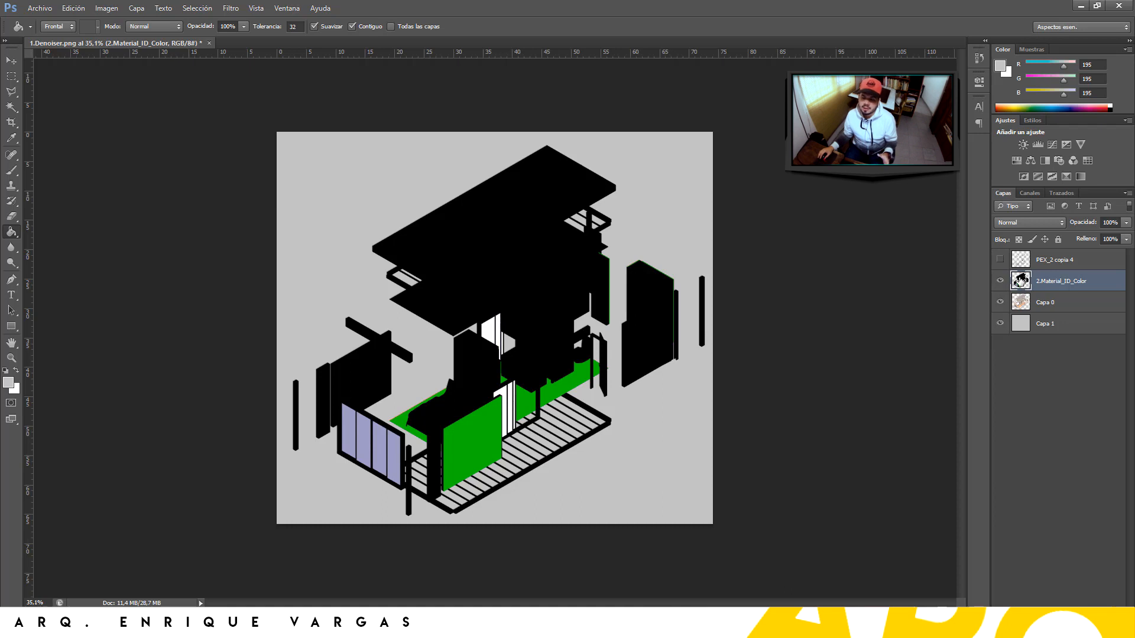
{"action": "left_click", "coordinate": [1000, 281]}
{"action": "left_click", "coordinate": [1000, 260]}
{"action": "left_click", "coordinate": [1046, 260]}
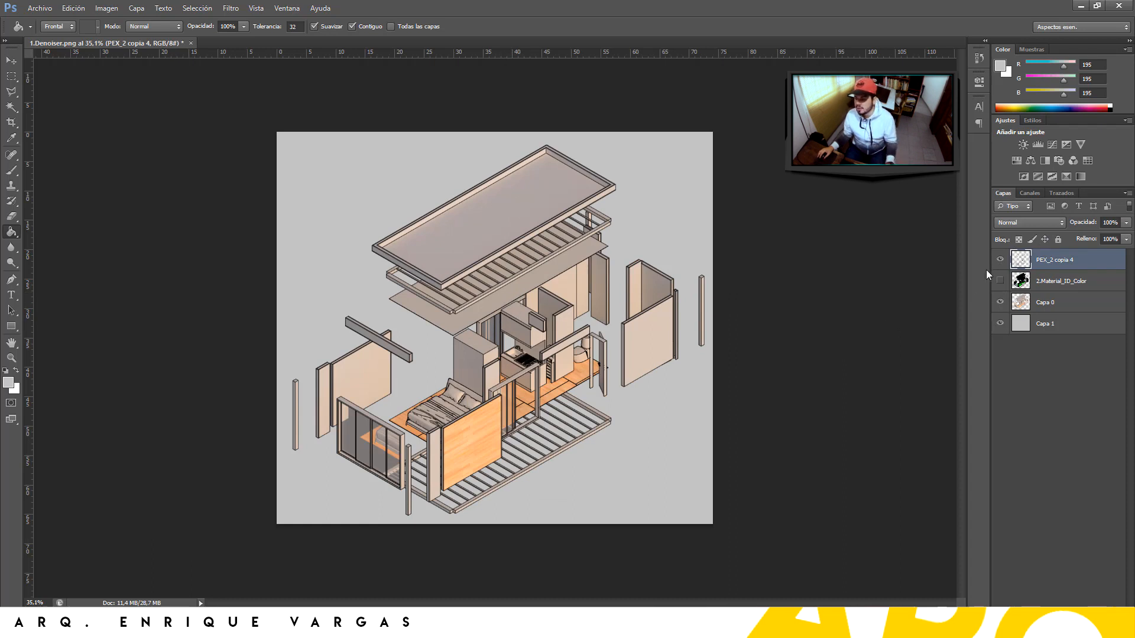
Leave only Capa 0 and Capa 1 visible, then add a Hue/Saturation layer above Capa 0
{"action": "left_click", "coordinate": [1000, 302]}
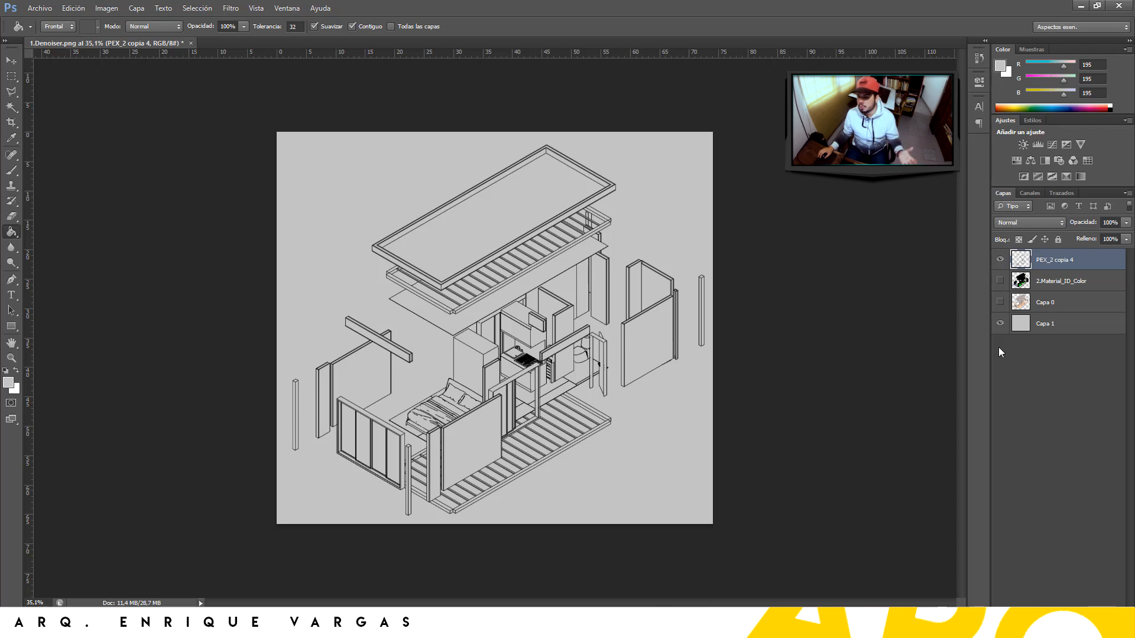
{"action": "left_click", "coordinate": [1000, 324]}
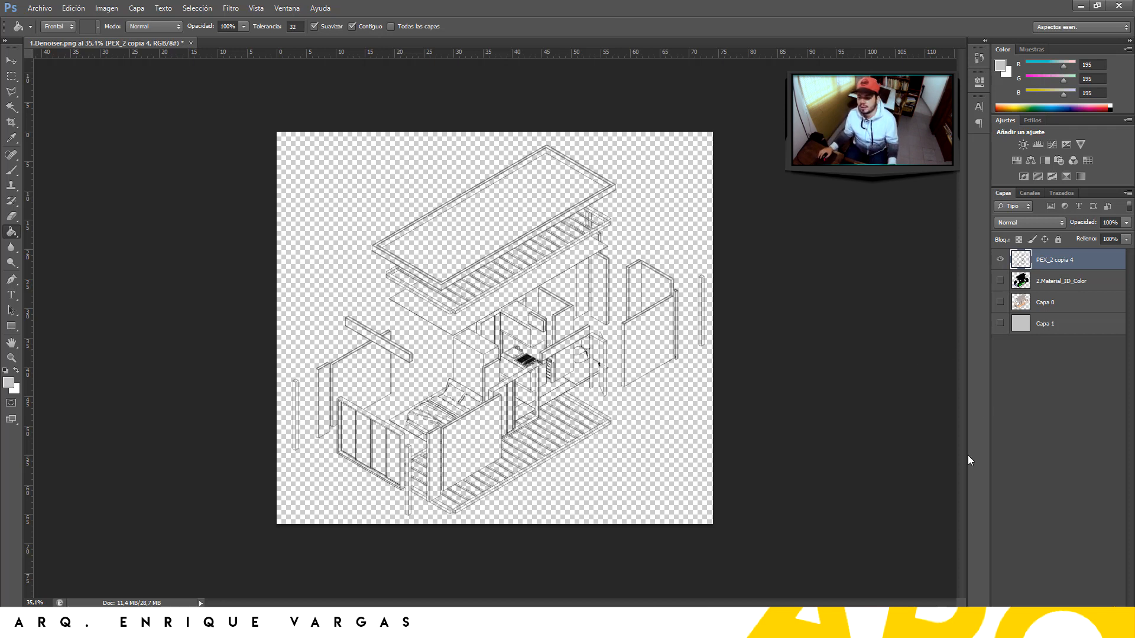
{"action": "left_click", "coordinate": [999, 303]}
{"action": "left_click", "coordinate": [1000, 261]}
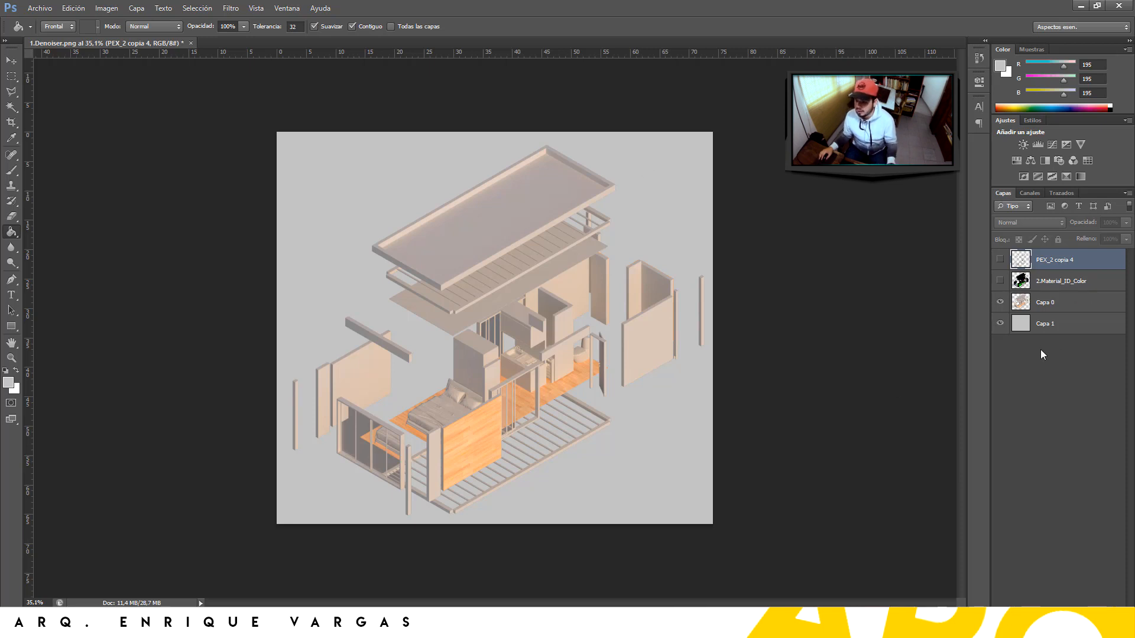
{"action": "left_click", "coordinate": [1054, 305]}
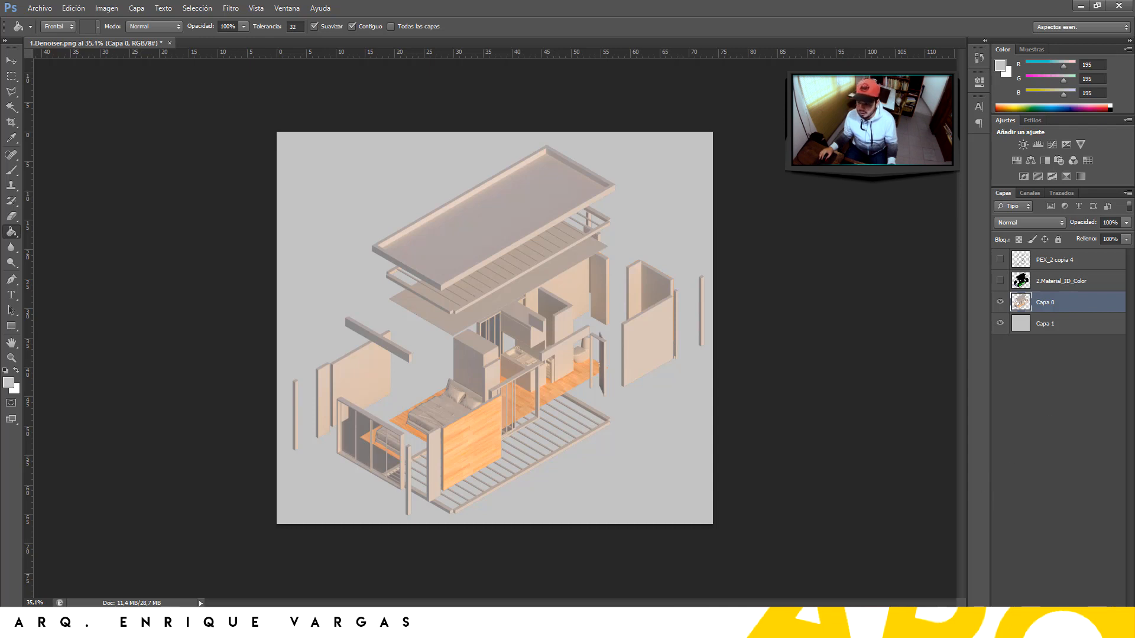
{"action": "left_click", "coordinate": [1058, 615]}
{"action": "left_click", "coordinate": [1043, 474]}
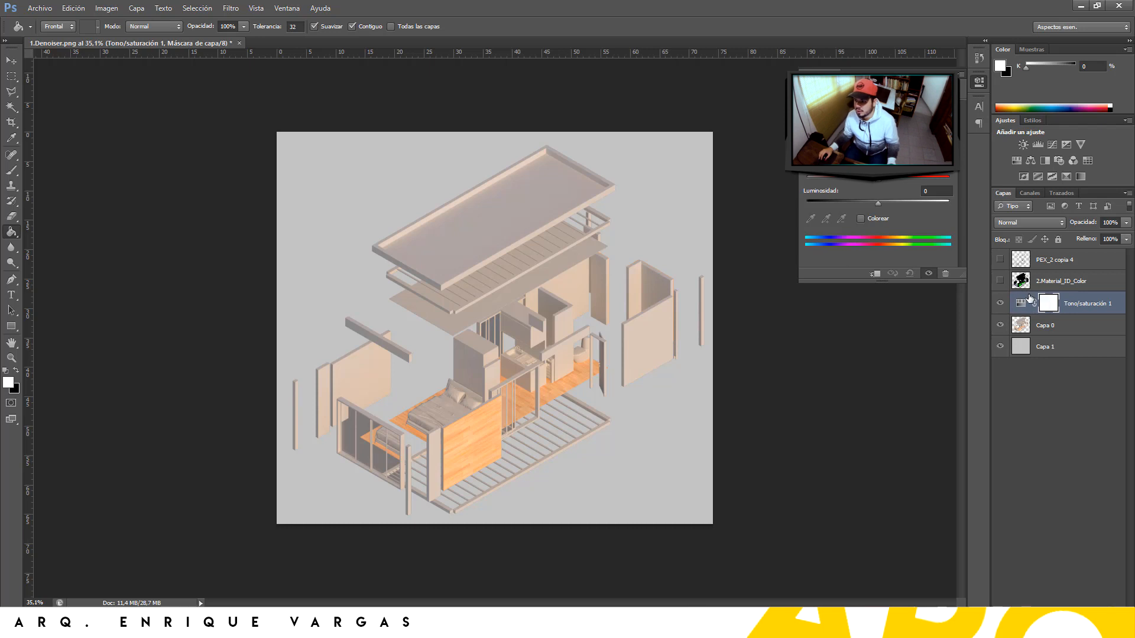
Select the green wood areas of the ID pass by colour range (tolerance 109) and mask them black on Tono/saturación 1
{"action": "left_click", "coordinate": [1000, 281]}
{"action": "left_click", "coordinate": [1061, 280]}
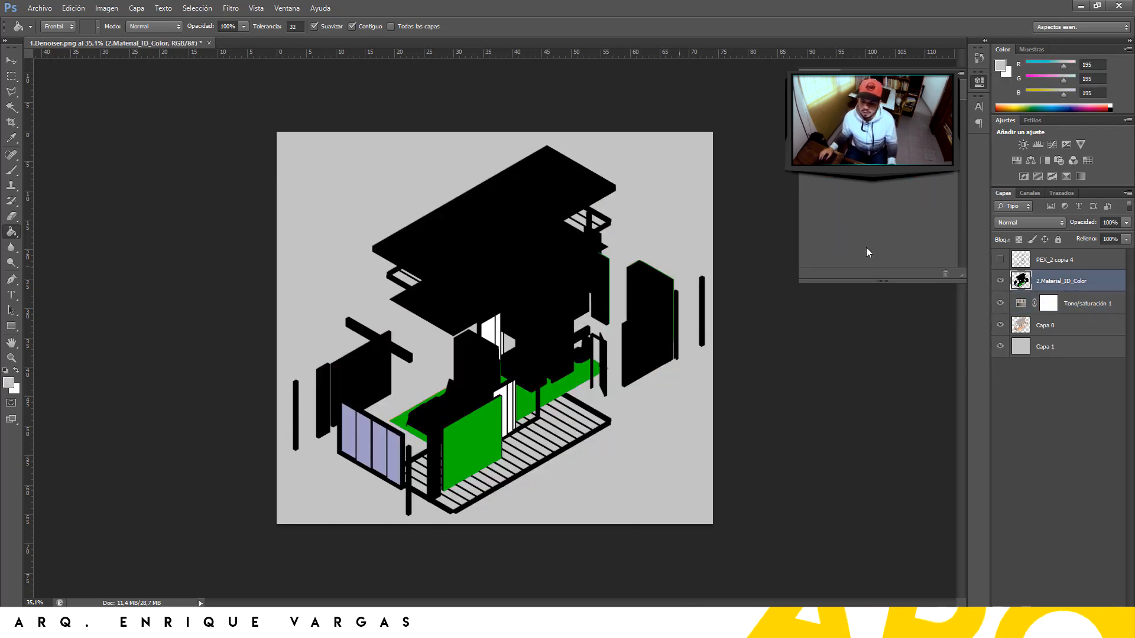
{"action": "left_click", "coordinate": [197, 7]}
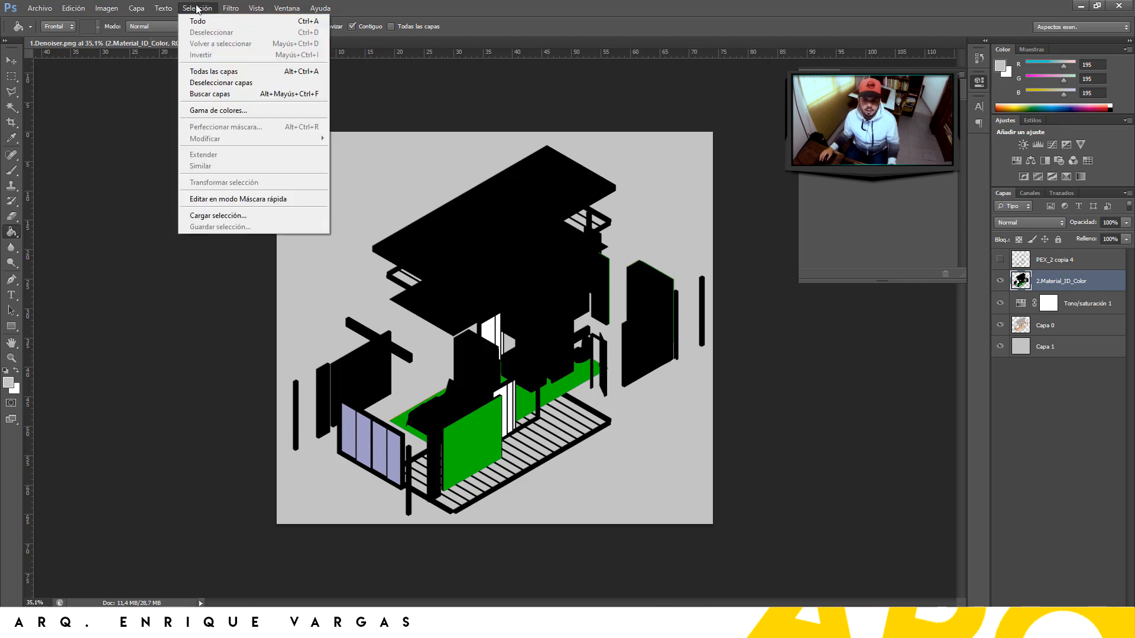
{"action": "left_click", "coordinate": [248, 114]}
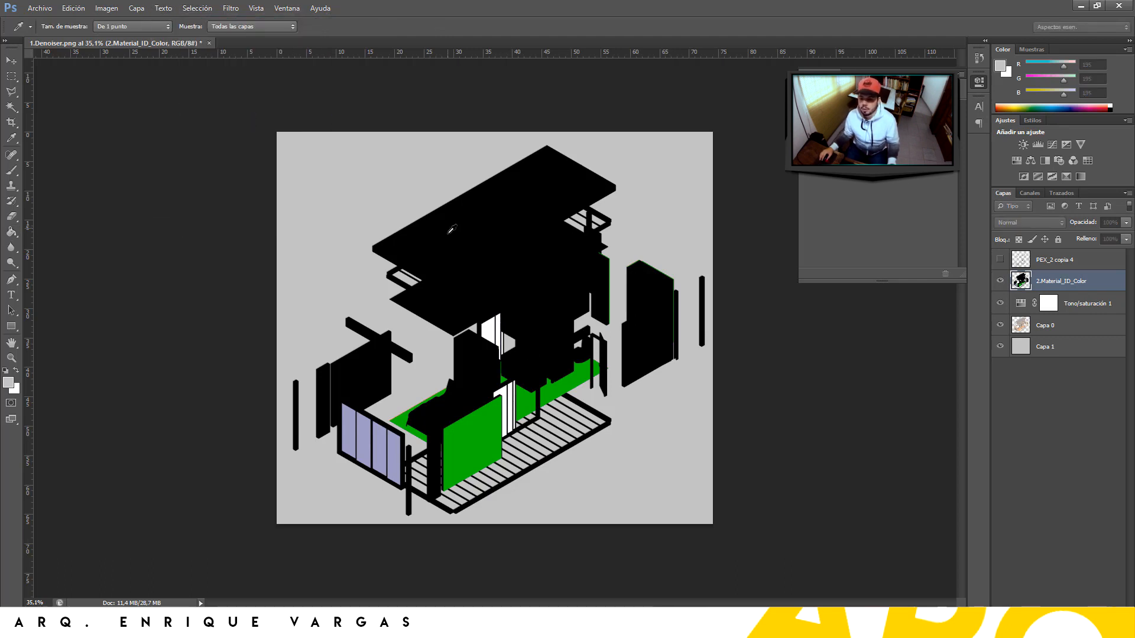
{"action": "left_click", "coordinate": [473, 426]}
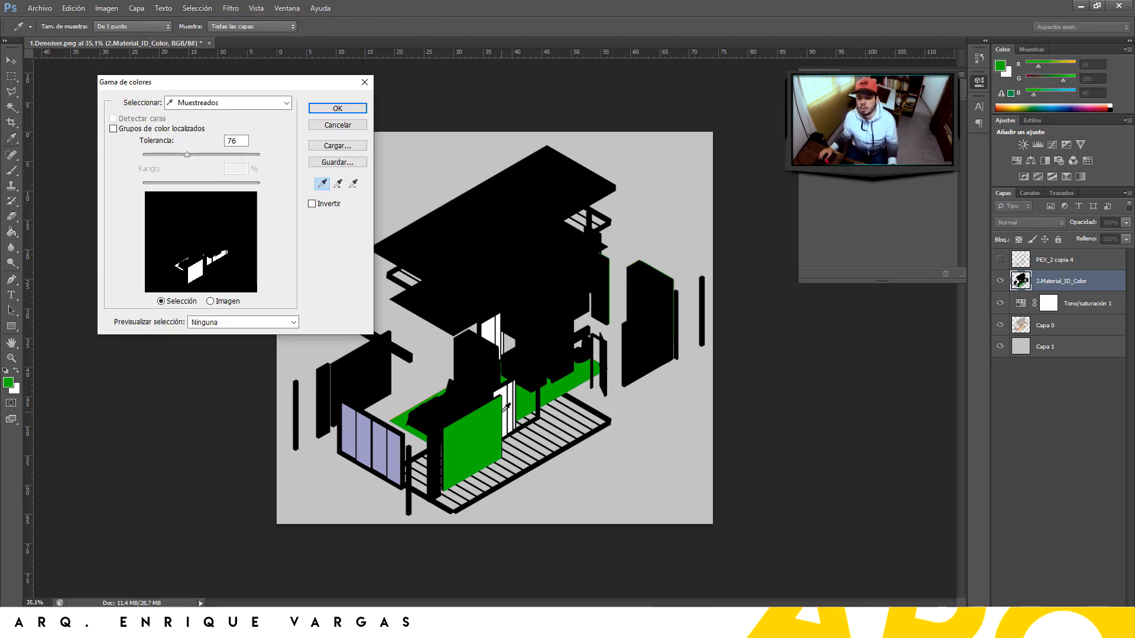
{"action": "left_click_drag", "start_coordinate": [187, 155], "coordinate": [206, 156]}
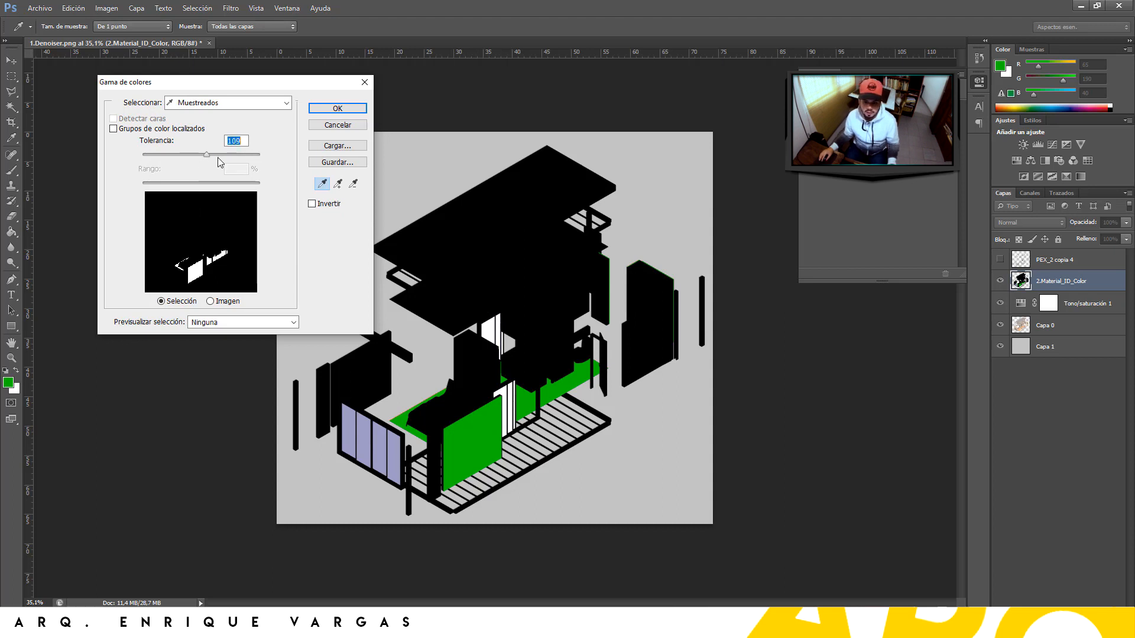
{"action": "left_click", "coordinate": [331, 110]}
{"action": "left_click", "coordinate": [1048, 303]}
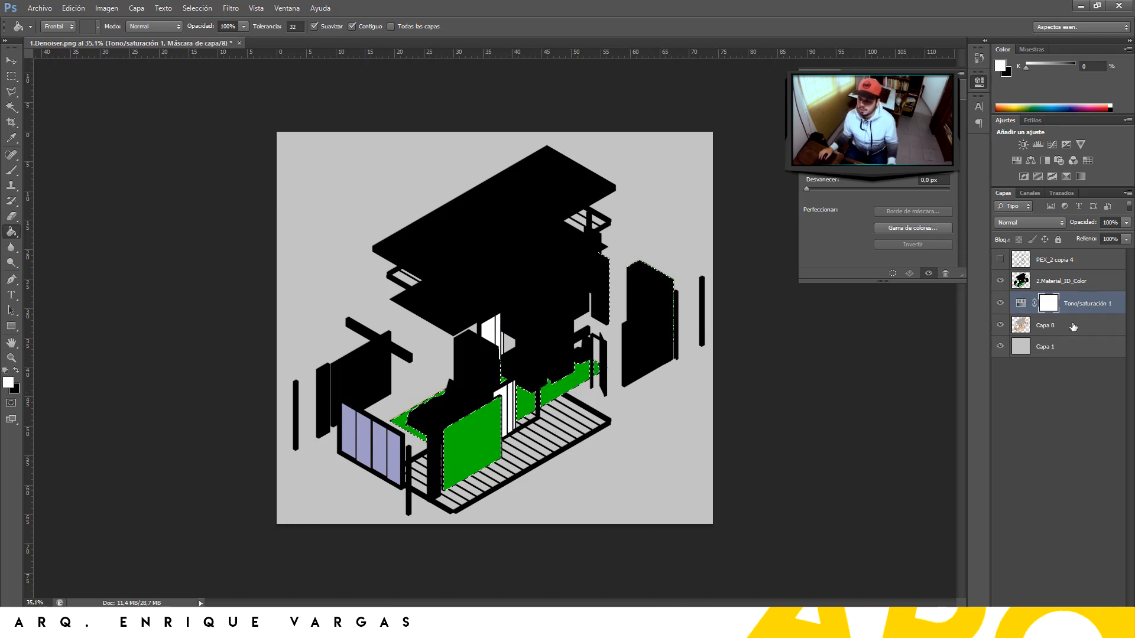
{"action": "key", "text": "Delete"}
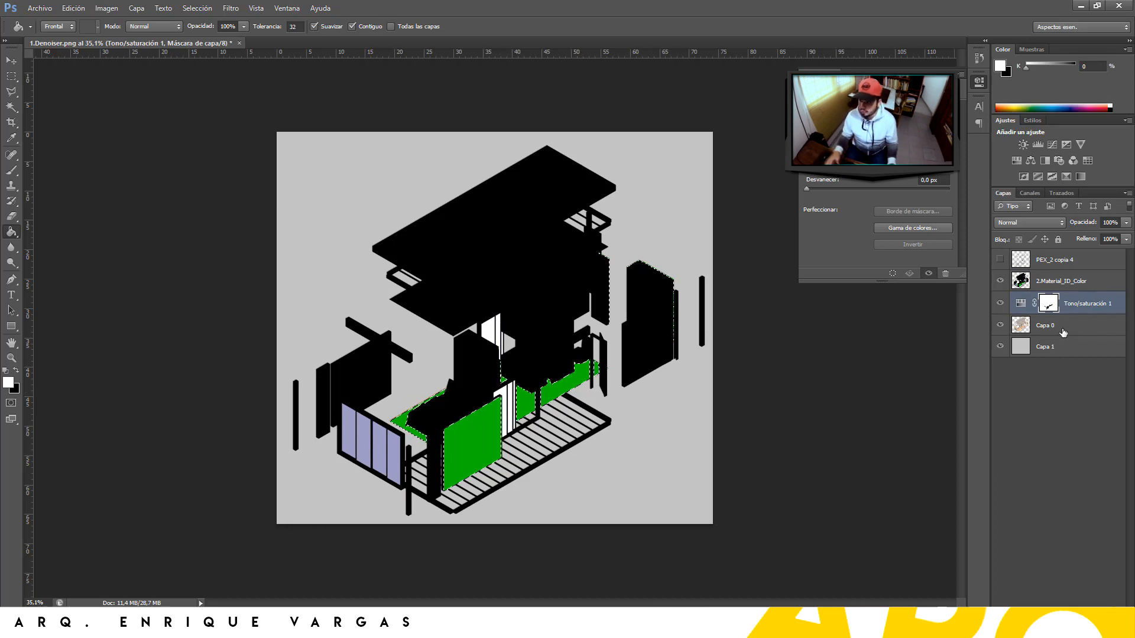
{"action": "key", "text": "ctrl+d"}
Hide the ID pass and drag Saturation fully left to turn the render grey
{"action": "left_click", "coordinate": [999, 281]}
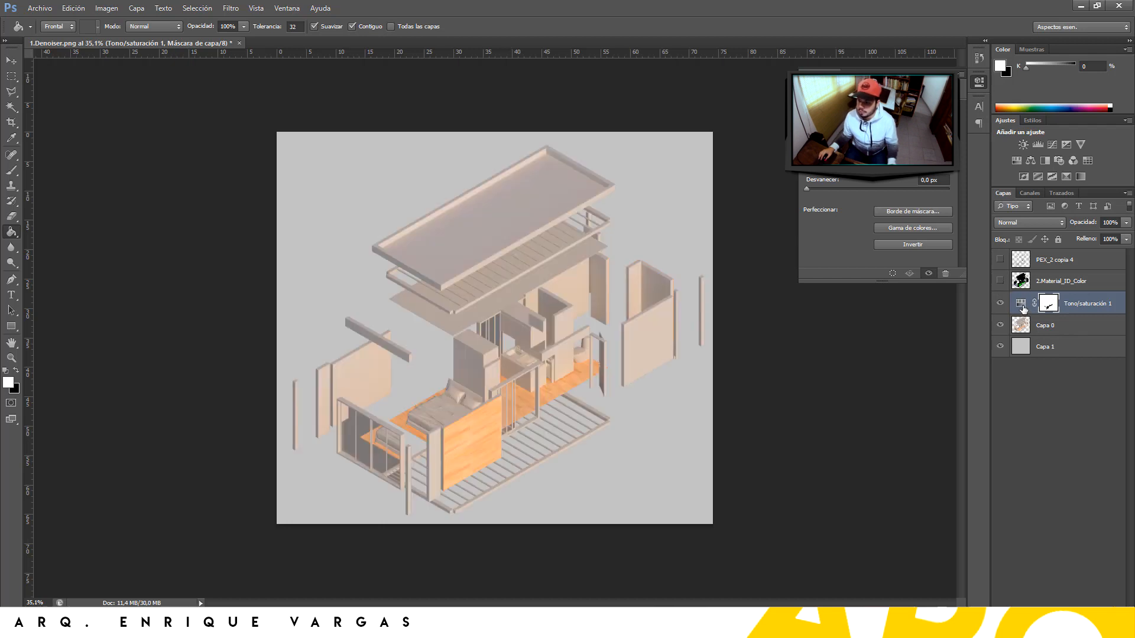
{"action": "left_click", "coordinate": [1022, 307]}
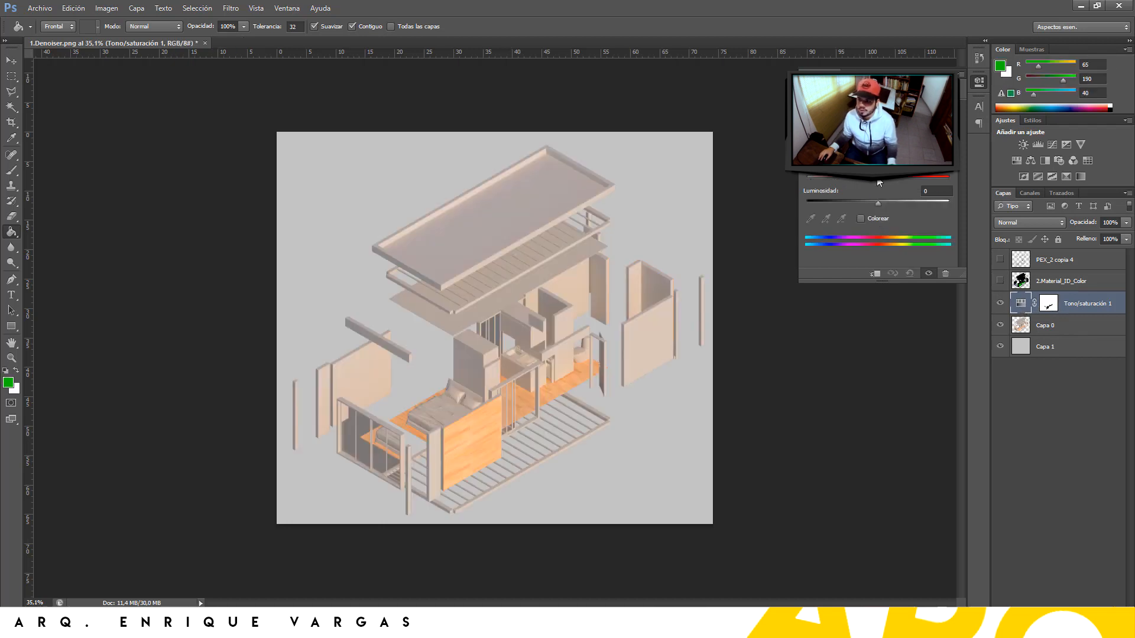
{"action": "left_click_drag", "start_coordinate": [878, 179], "coordinate": [789, 176]}
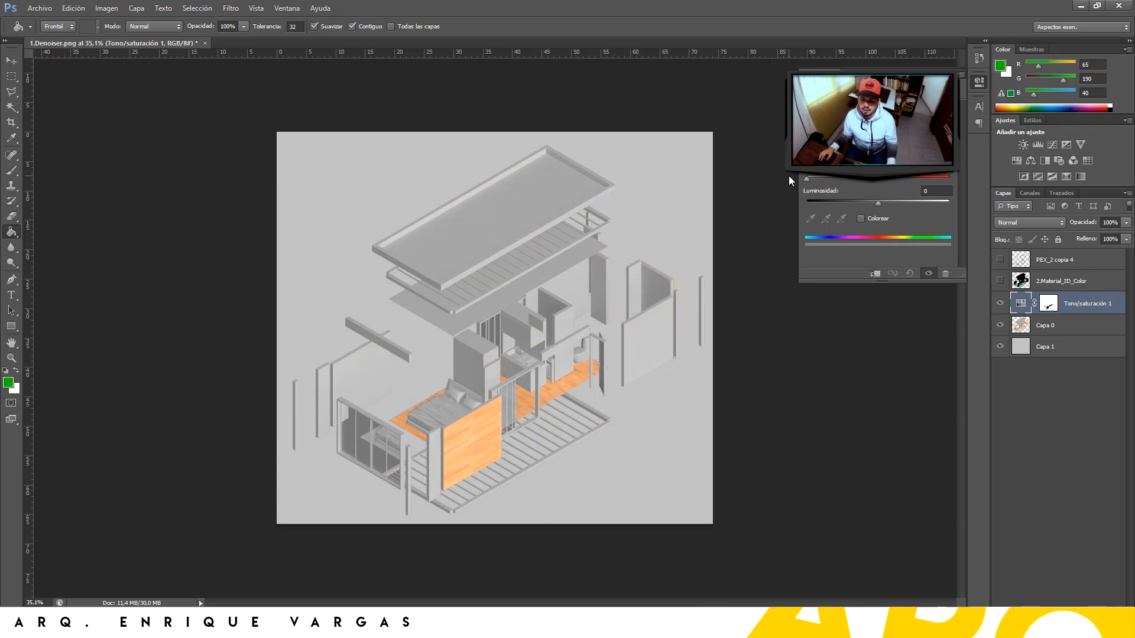
{"action": "key", "text": "ctrl+z"}
{"action": "key", "text": "ctrl+z"}
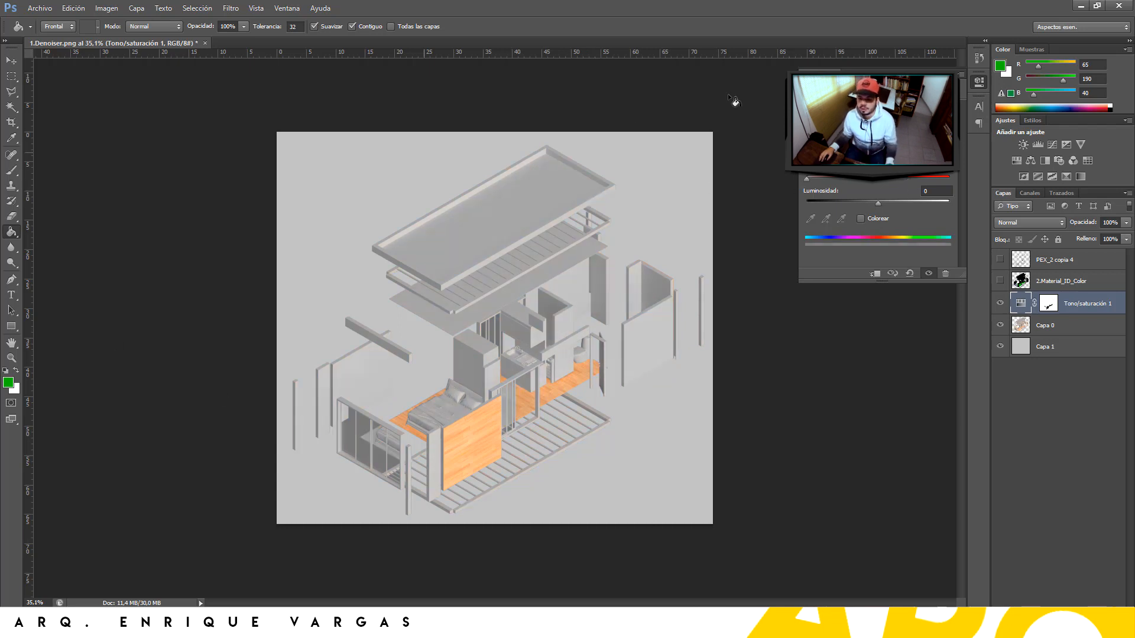
{"action": "left_click", "coordinate": [1063, 609]}
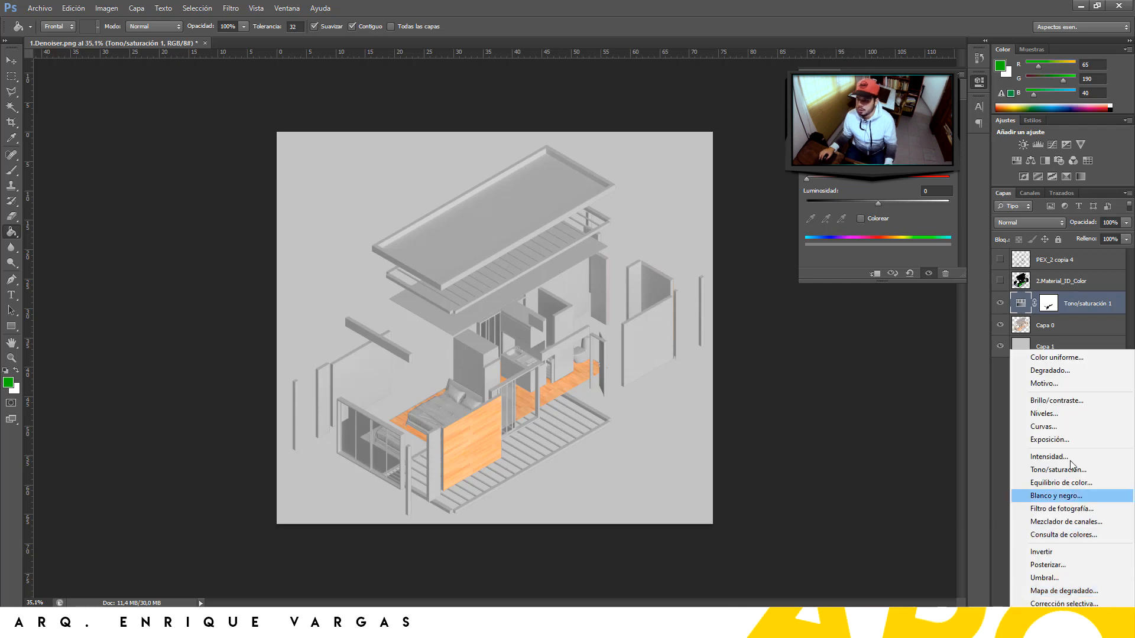
Add Brillo/contraste 1, Niveles 1 at 26 / 1.06 / 239, and a second Tono/saturación layer
{"action": "left_click", "coordinate": [1057, 400]}
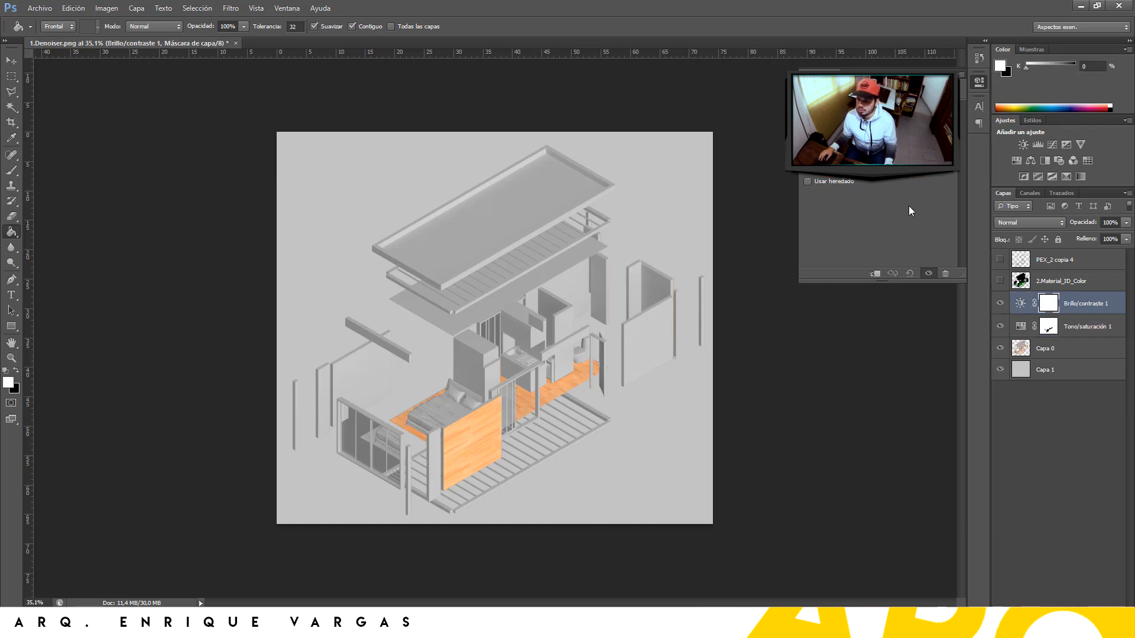
{"action": "left_click", "coordinate": [1063, 609]}
{"action": "left_click", "coordinate": [1062, 400]}
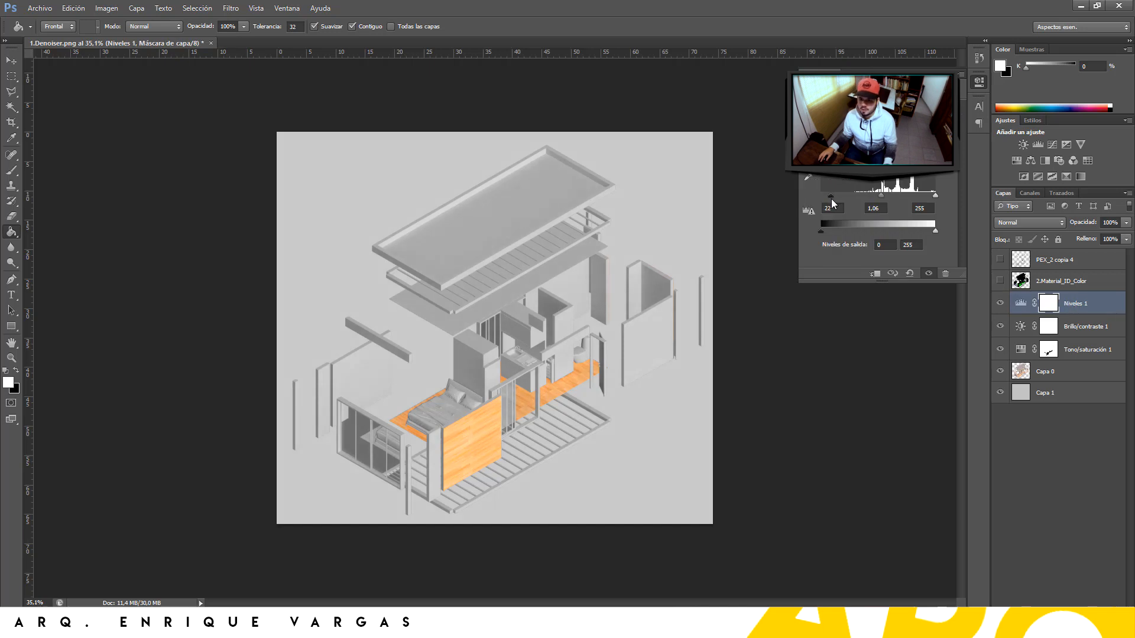
{"action": "left_click_drag", "start_coordinate": [829, 197], "coordinate": [833, 200]}
{"action": "left_click_drag", "start_coordinate": [932, 199], "coordinate": [929, 199]}
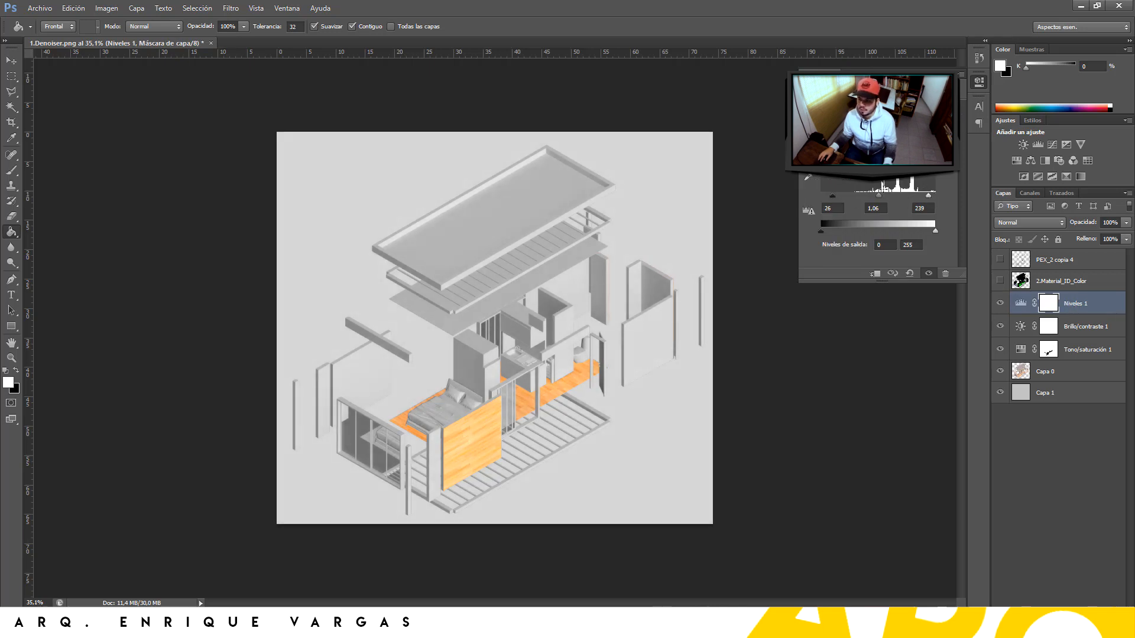
{"action": "left_click", "coordinate": [1062, 609]}
{"action": "left_click", "coordinate": [1051, 468]}
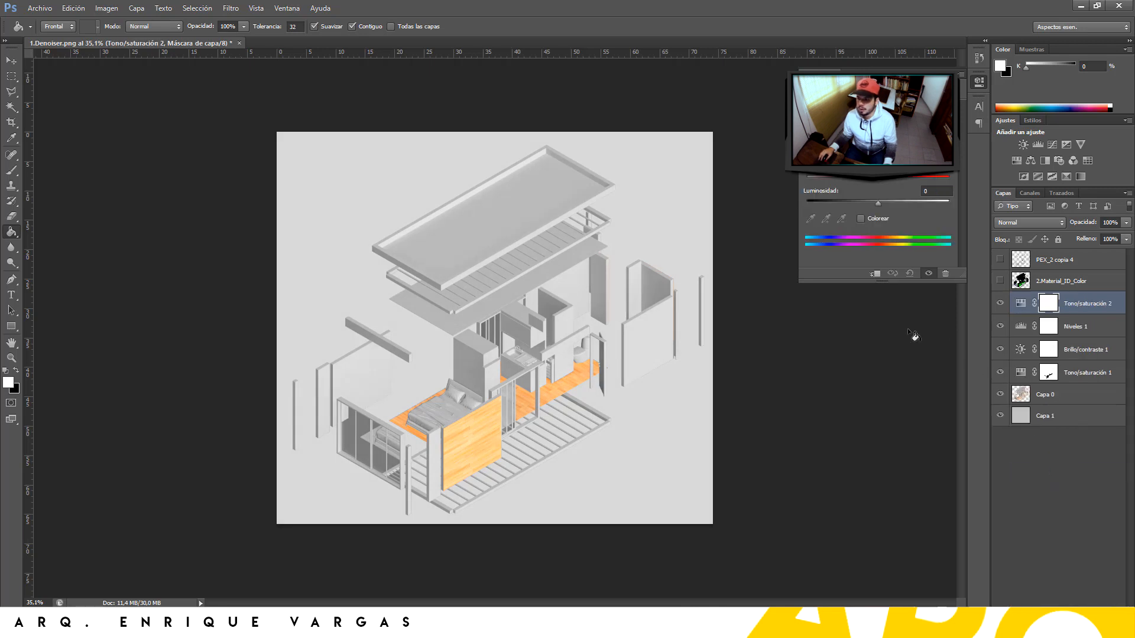
Select the wood areas from the ID pass and mask Tono/saturación 2 black everywhere outside them
{"action": "left_click", "coordinate": [1040, 283]}
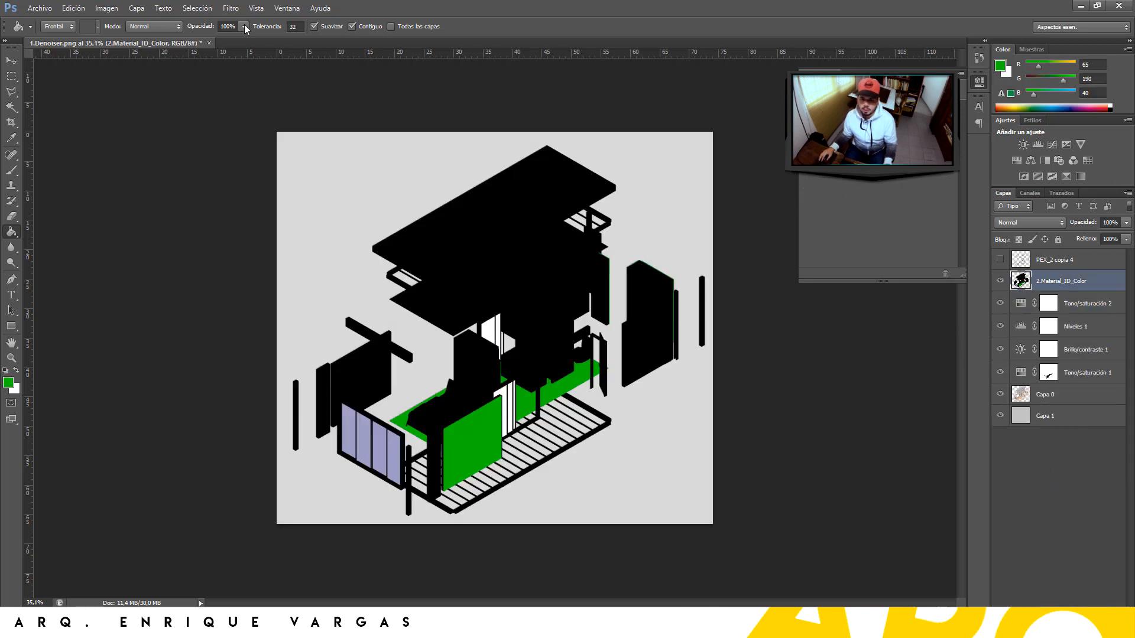
{"action": "left_click", "coordinate": [196, 8]}
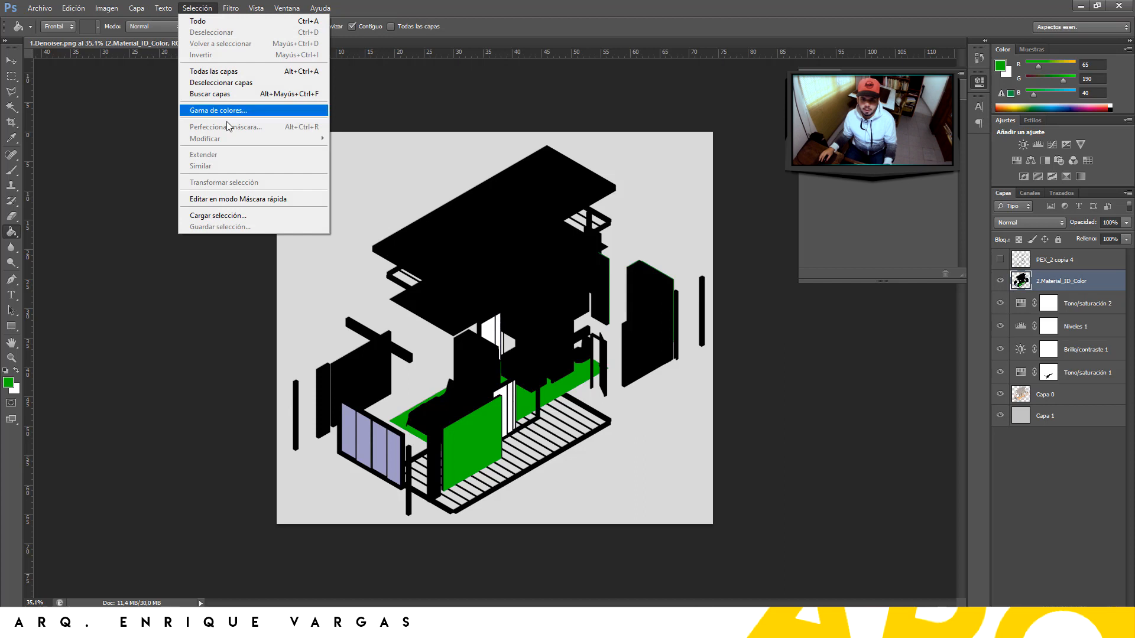
{"action": "left_click", "coordinate": [224, 110]}
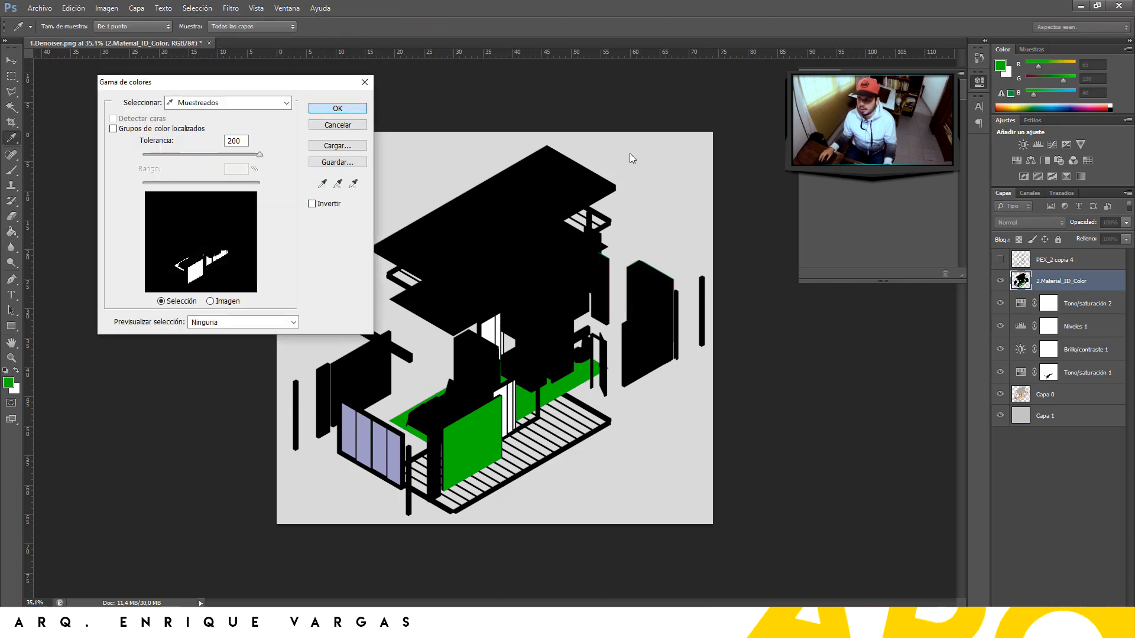
{"action": "key", "text": "Escape"}
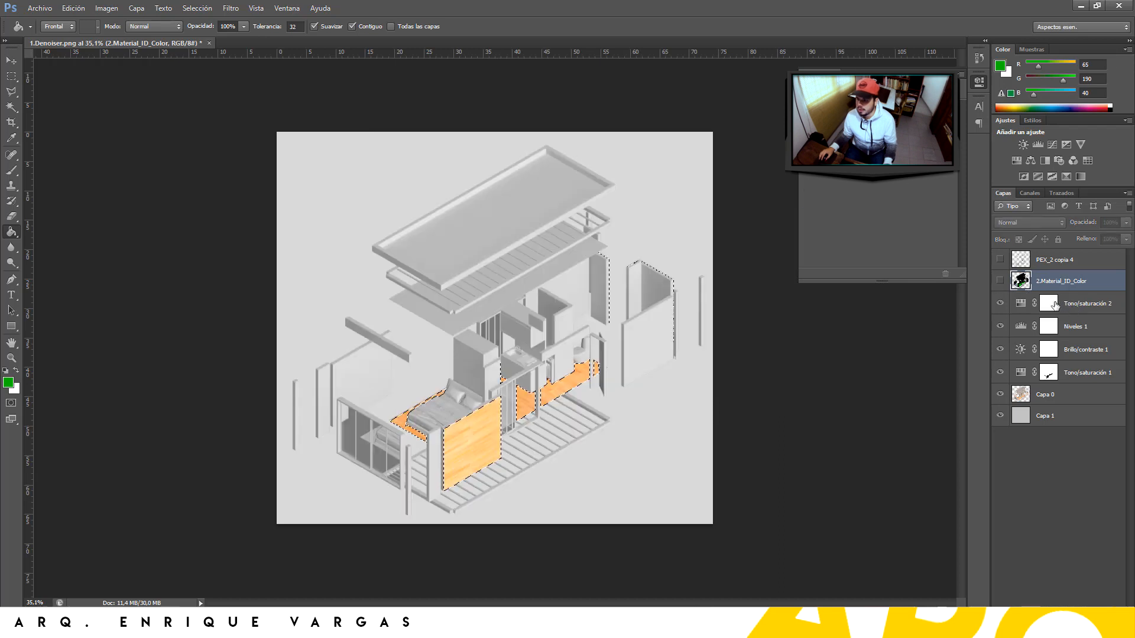
{"action": "left_click", "coordinate": [1063, 303]}
{"action": "key", "text": "w"}
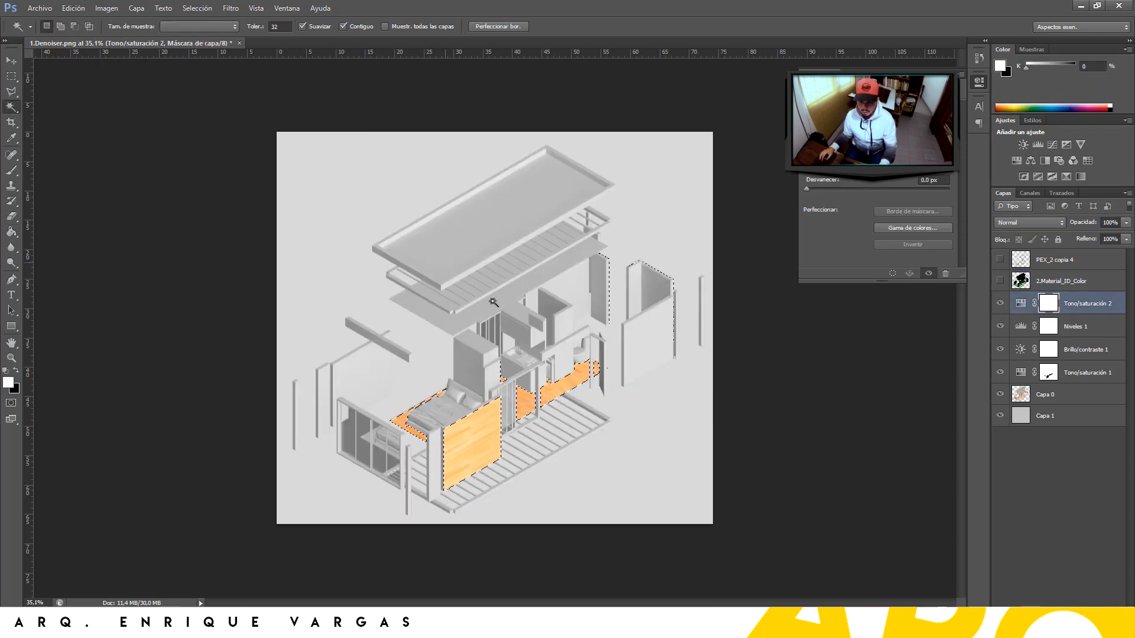
{"action": "right_click", "coordinate": [485, 424]}
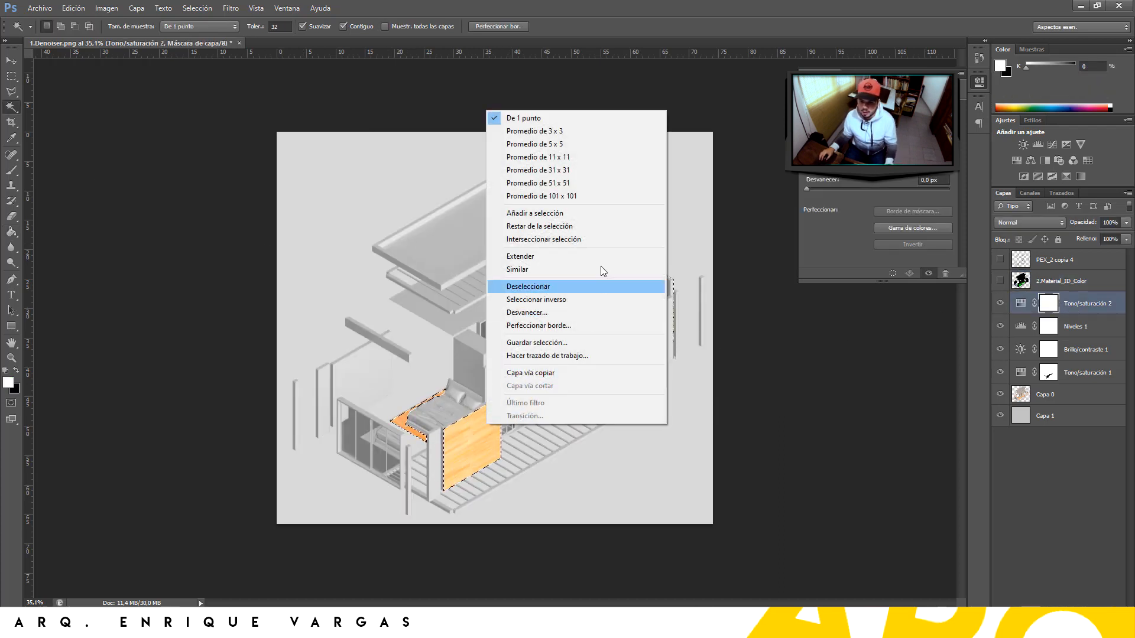
{"action": "left_click", "coordinate": [584, 300]}
{"action": "key", "text": "Delete"}
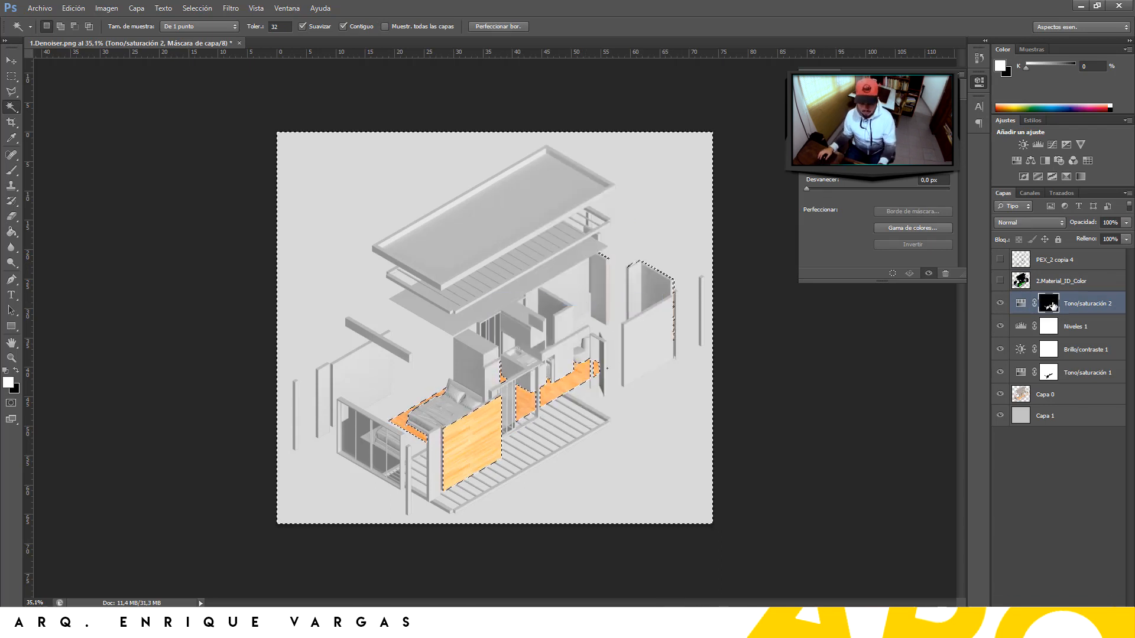
{"action": "key", "text": "ctrl+d"}
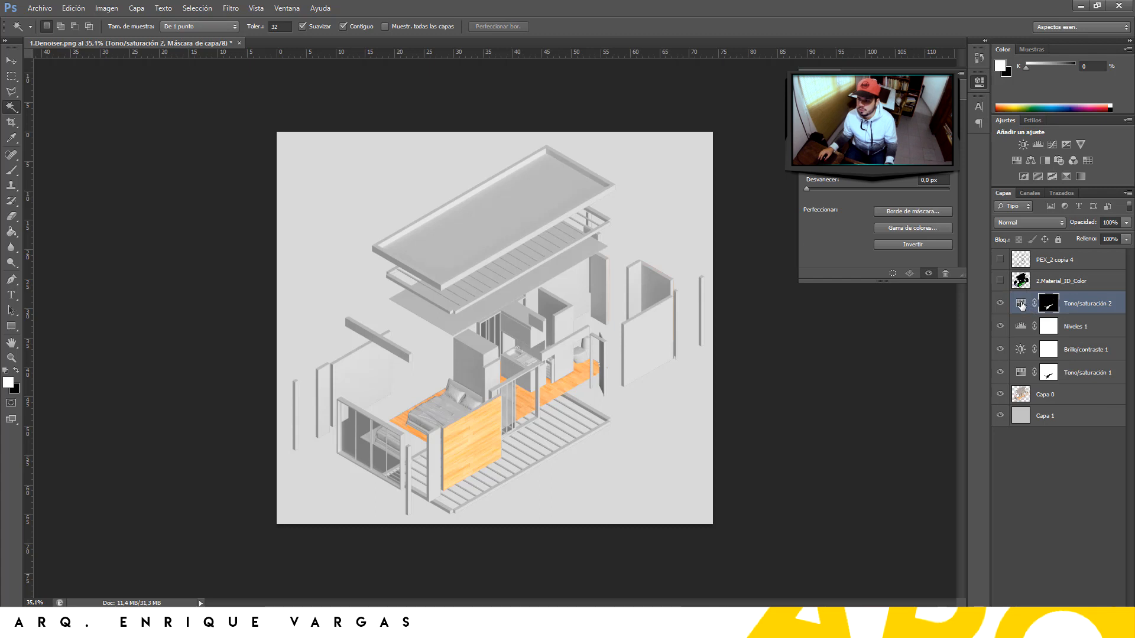
Lower Tono/saturación 2 lightness to -10 to slightly darken the wood floor and panel
{"action": "left_click", "coordinate": [1021, 304]}
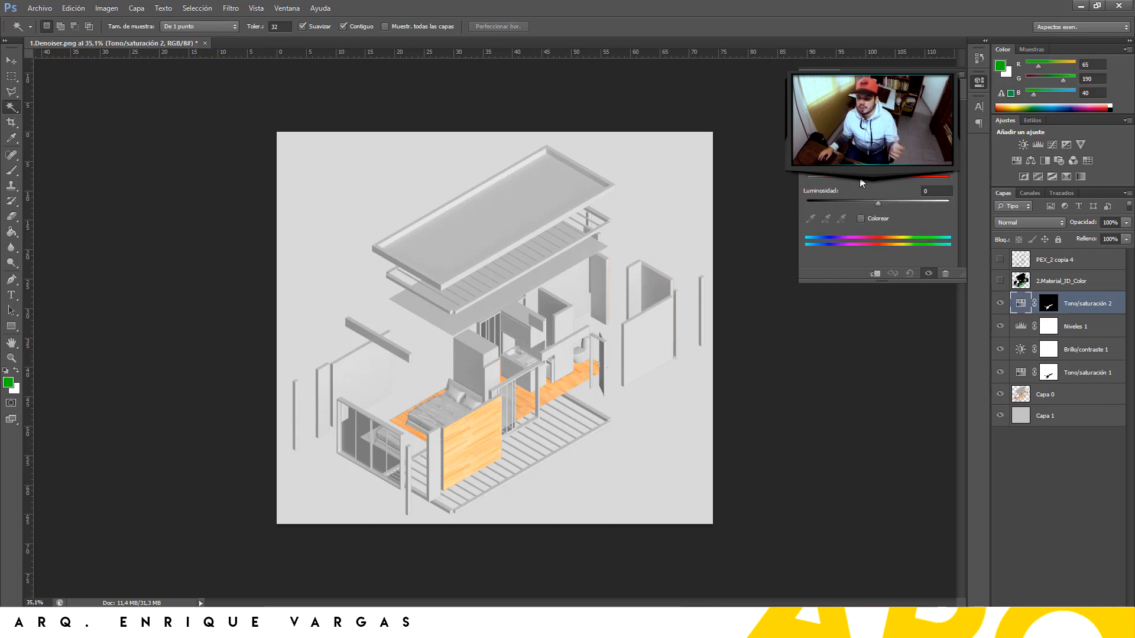
{"action": "left_click_drag", "start_coordinate": [876, 204], "coordinate": [872, 205]}
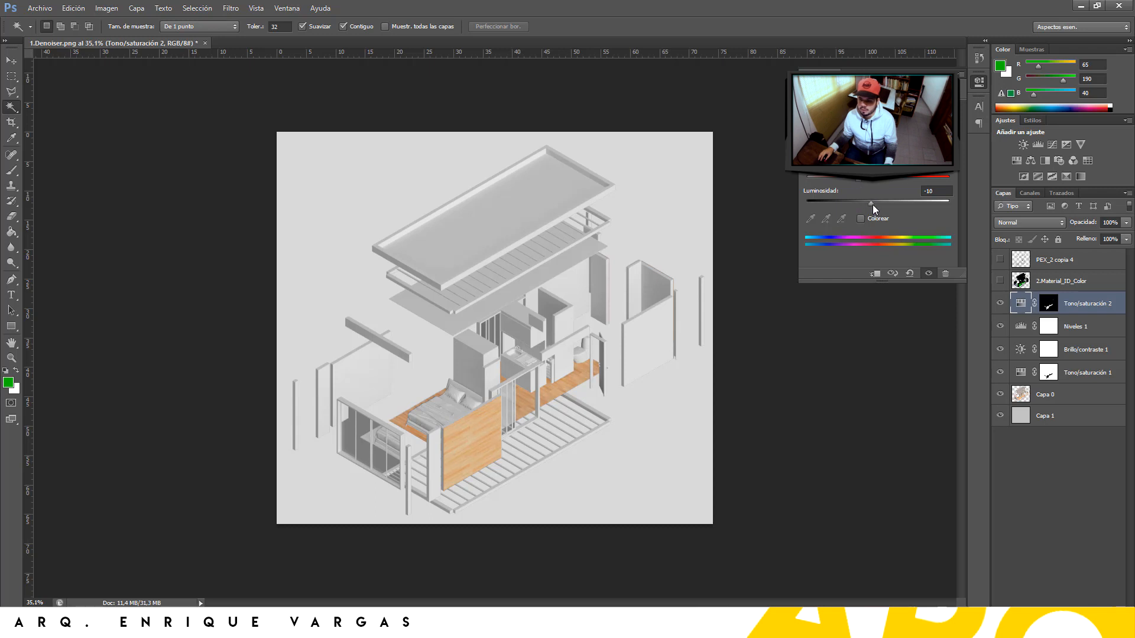
{"action": "left_click", "coordinate": [1042, 459]}
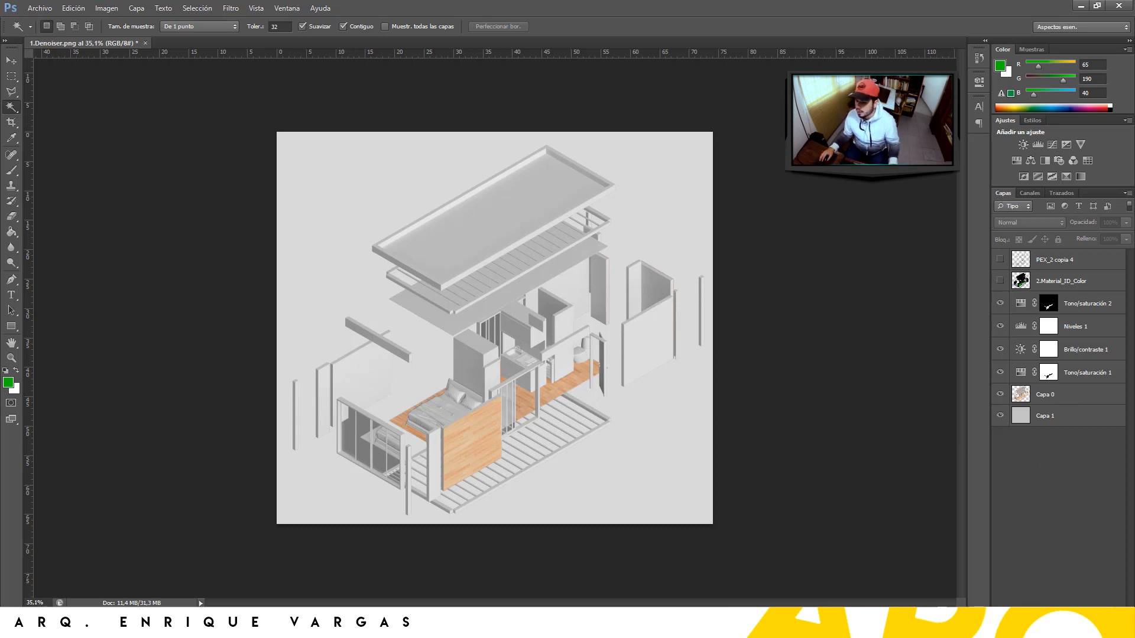
Give Capa 0 a white 7 px Trazo stroke in its layer style
{"action": "left_click", "coordinate": [1075, 395]}
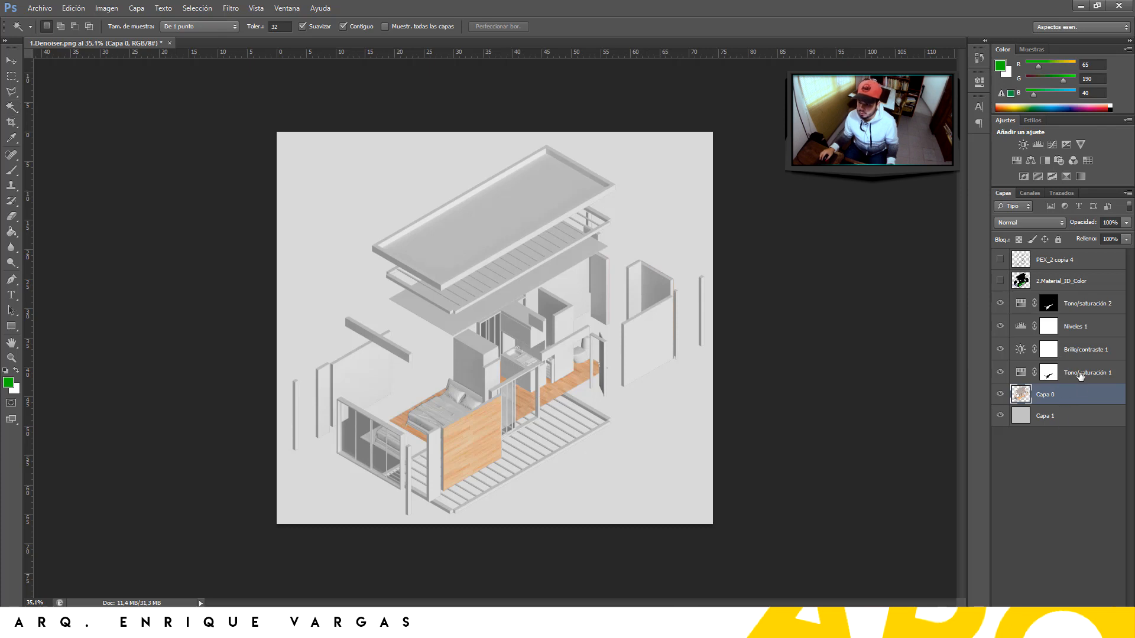
{"action": "double_click", "coordinate": [1060, 393]}
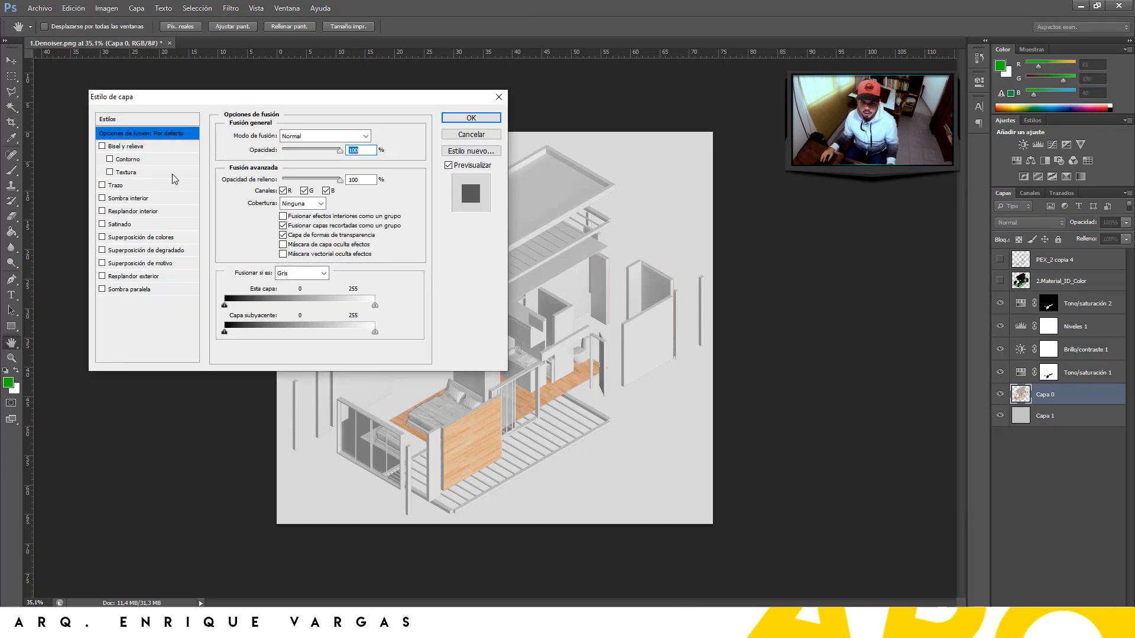
{"action": "left_click", "coordinate": [102, 185]}
{"action": "left_click", "coordinate": [144, 186]}
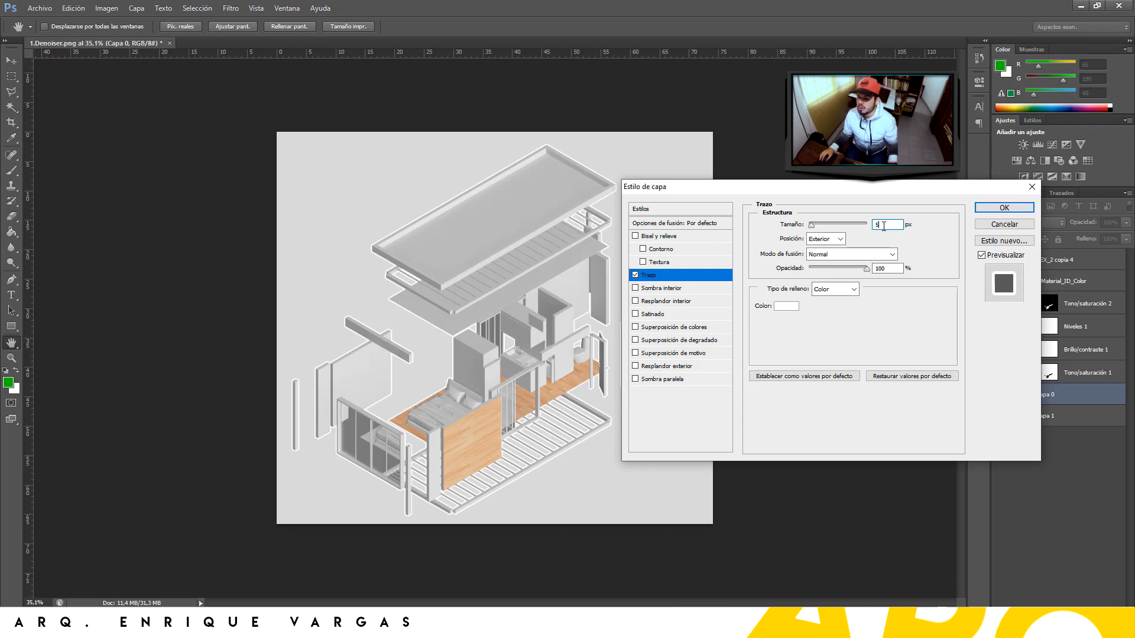
{"action": "double_click", "coordinate": [877, 225]}
{"action": "type", "text": "7"}
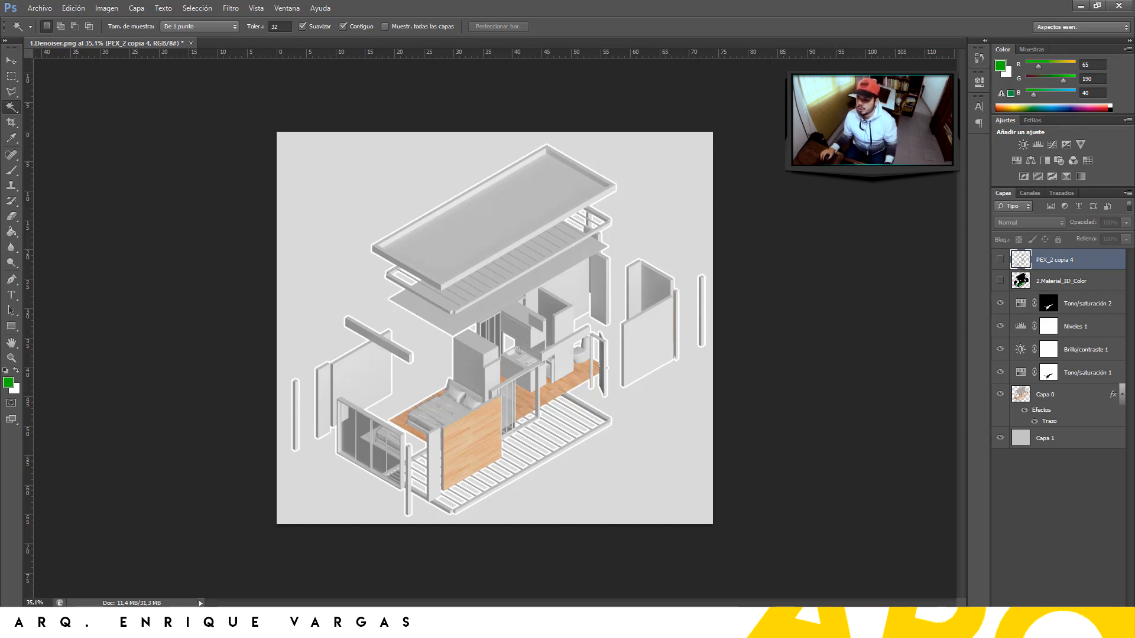
Create Capa 2, fill the PEX_2 copia 4 linework selection with white, and add a layer mask
{"action": "key", "text": "ctrl+shift+alt+n"}
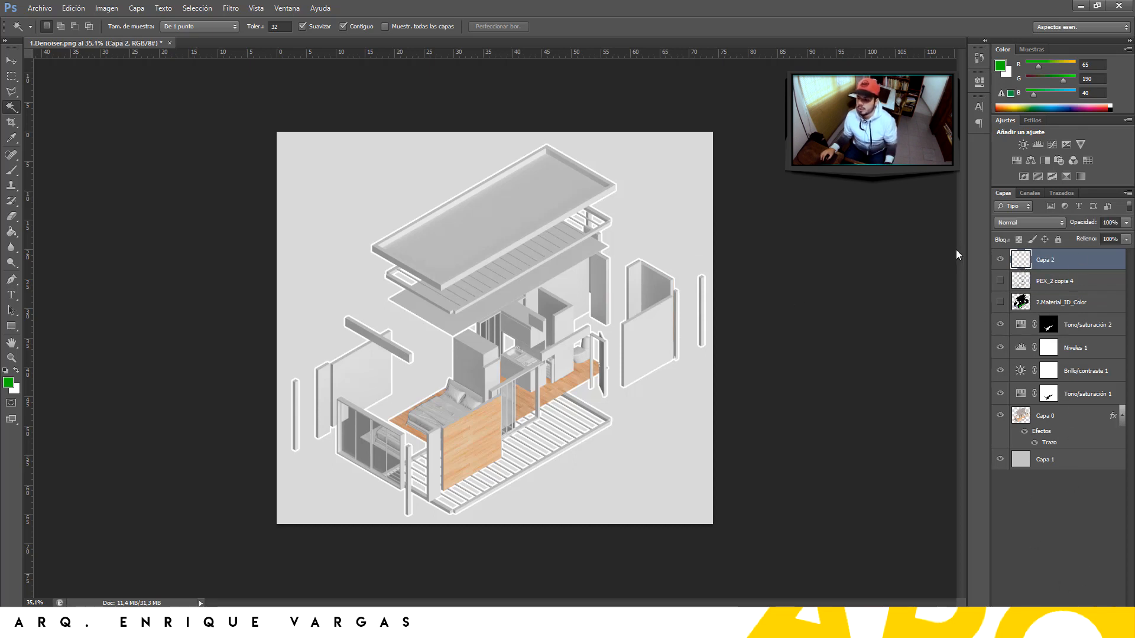
{"action": "left_click", "coordinate": [1020, 286], "text": "ctrl"}
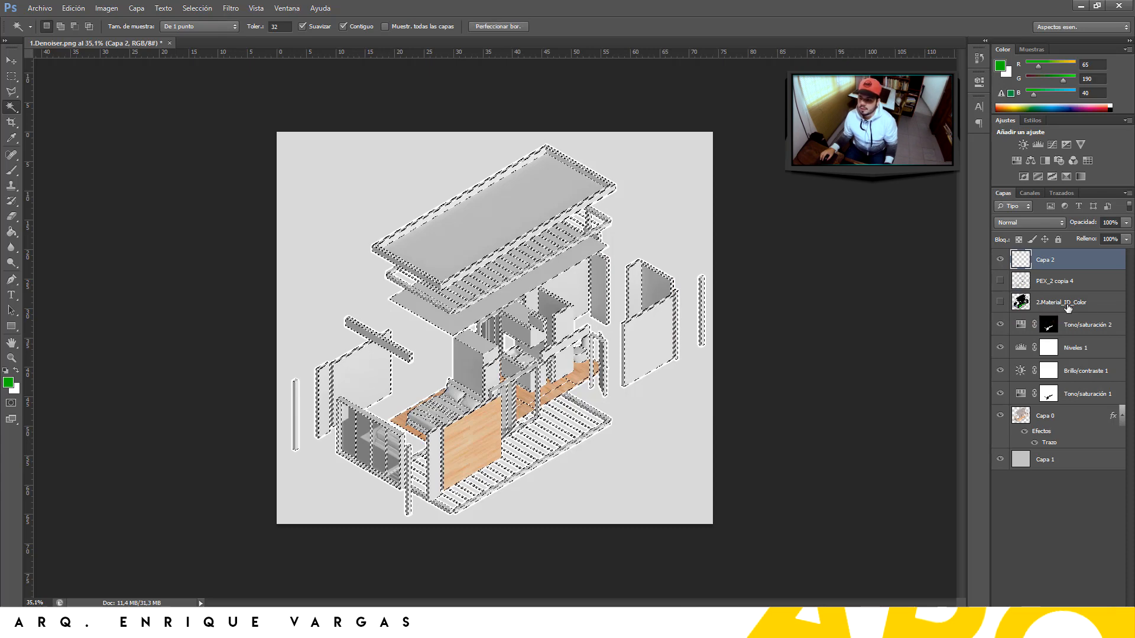
{"action": "left_click", "coordinate": [1000, 66]}
{"action": "left_click", "coordinate": [86, 120]}
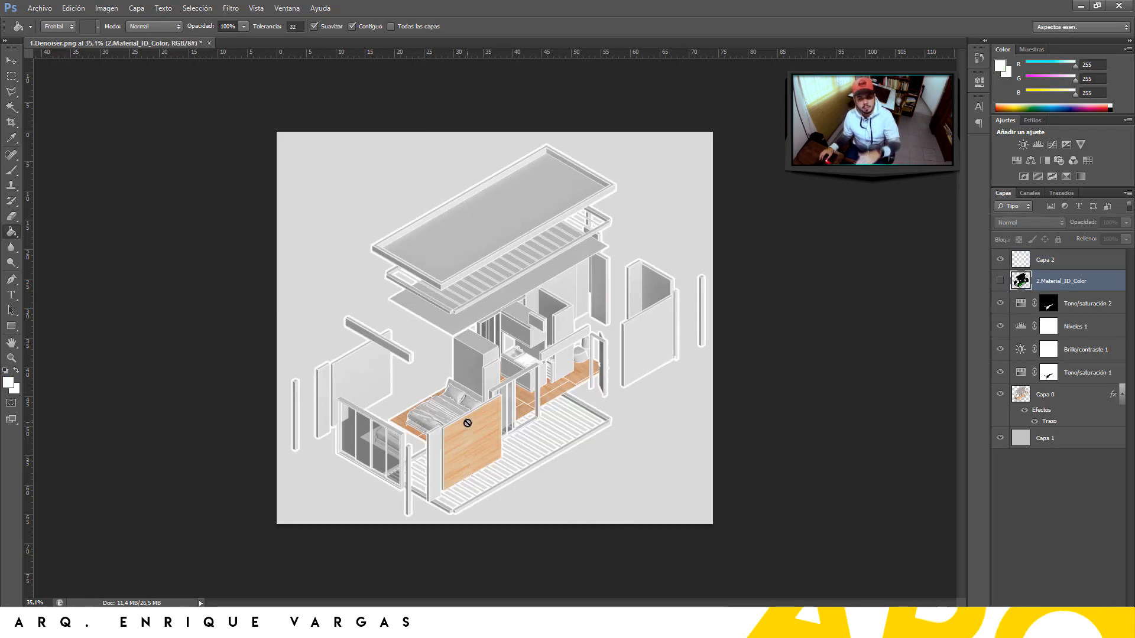
{"action": "left_click", "coordinate": [1075, 264]}
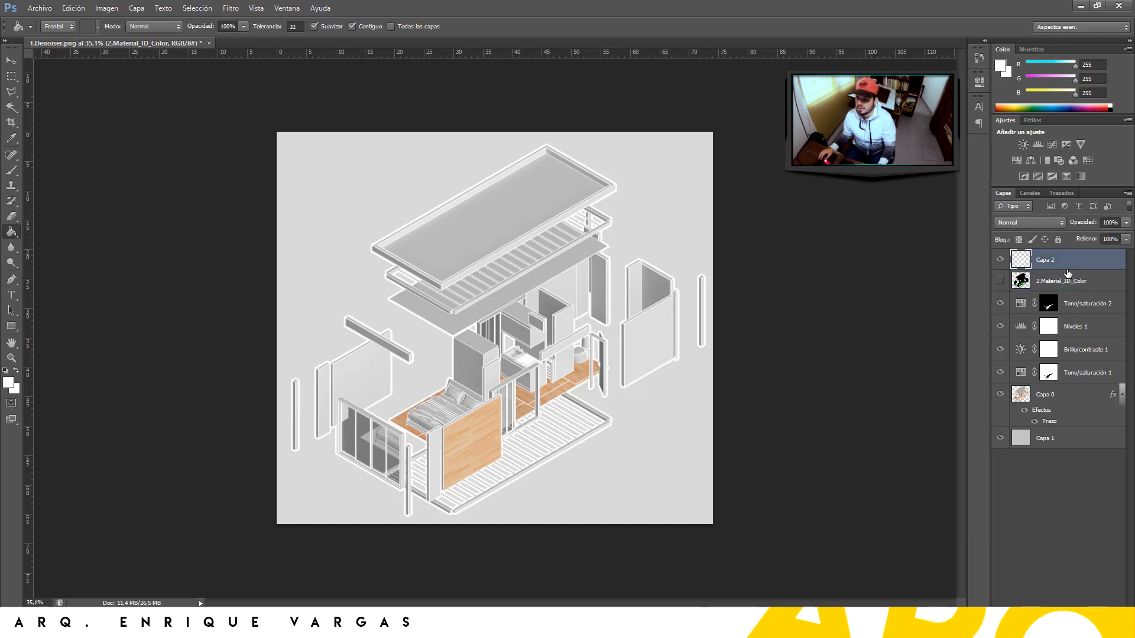
{"action": "left_click", "coordinate": [1053, 577]}
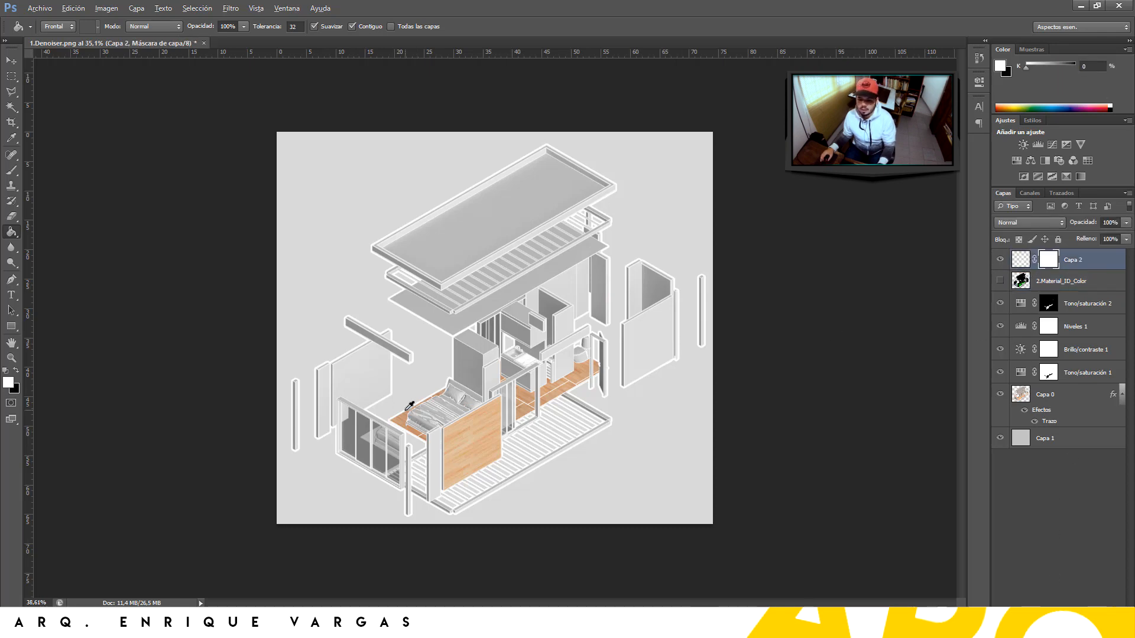
Mask out the stray white pillow lines with a 24 px brush, then add an empty Capa 3
{"action": "scroll", "coordinate": [449, 436], "scroll_direction": "up", "scroll_amount": 15, "text": "alt"}
{"action": "scroll", "coordinate": [595, 289], "scroll_direction": "down", "scroll_amount": 2, "text": "alt"}
{"action": "key", "text": "e"}
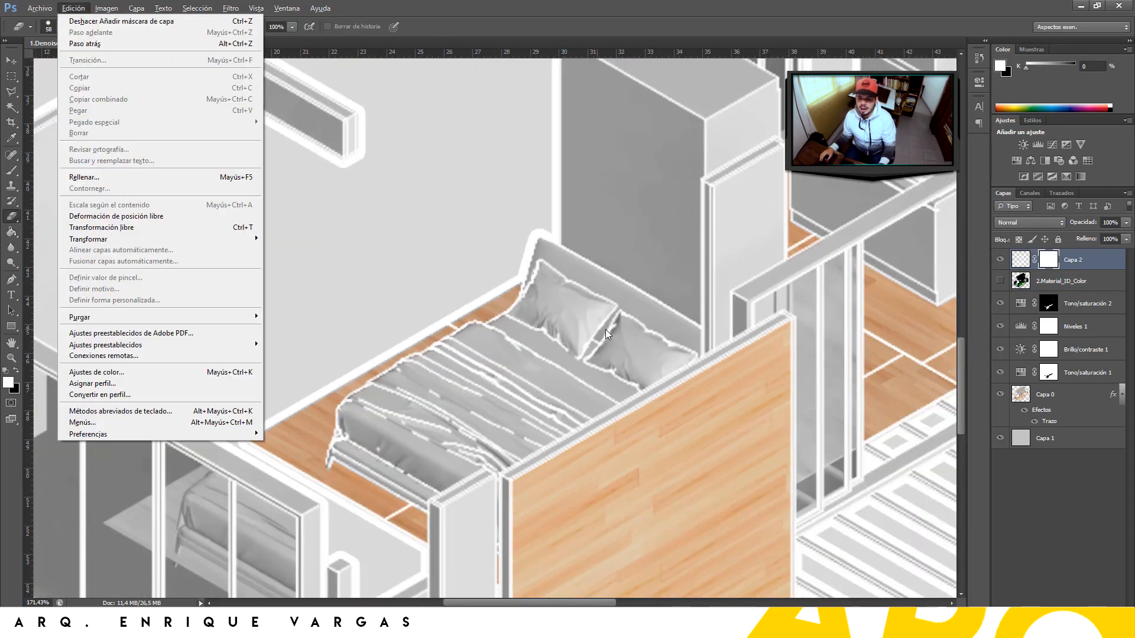
{"action": "left_click", "coordinate": [607, 334]}
{"action": "right_click", "coordinate": [583, 343]}
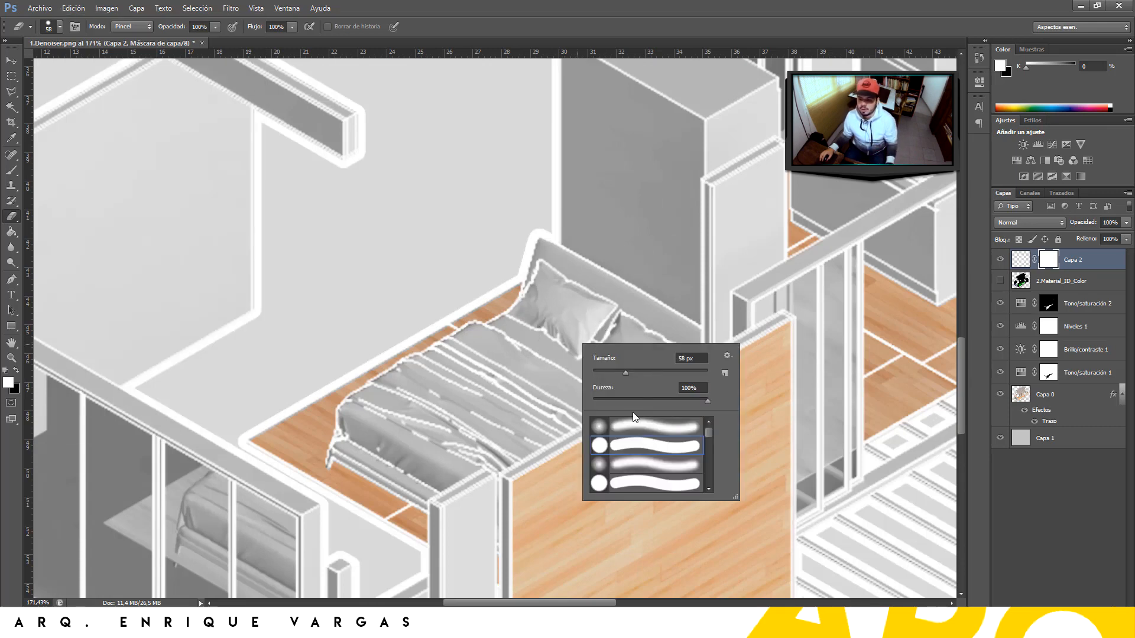
{"action": "left_click", "coordinate": [607, 372]}
{"action": "mouse_move", "coordinate": [566, 351]}
{"action": "left_mouse_down"}
{"action": "mouse_move", "coordinate": [609, 304]}
{"action": "mouse_move", "coordinate": [572, 255]}
{"action": "mouse_move", "coordinate": [567, 265]}
{"action": "mouse_move", "coordinate": [684, 320]}
{"action": "mouse_move", "coordinate": [664, 335]}
{"action": "mouse_move", "coordinate": [622, 308]}
{"action": "mouse_move", "coordinate": [615, 351]}
{"action": "mouse_move", "coordinate": [614, 307]}
{"action": "left_mouse_up"}
{"action": "mouse_move", "coordinate": [547, 258]}
{"action": "left_mouse_down"}
{"action": "mouse_move", "coordinate": [520, 329]}
{"action": "mouse_move", "coordinate": [555, 336]}
{"action": "mouse_move", "coordinate": [516, 327]}
{"action": "mouse_move", "coordinate": [502, 357]}
{"action": "mouse_move", "coordinate": [488, 337]}
{"action": "mouse_move", "coordinate": [571, 395]}
{"action": "mouse_move", "coordinate": [550, 367]}
{"action": "mouse_move", "coordinate": [625, 363]}
{"action": "mouse_move", "coordinate": [559, 354]}
{"action": "mouse_move", "coordinate": [614, 315]}
{"action": "mouse_move", "coordinate": [686, 352]}
{"action": "left_mouse_up"}
{"action": "key", "text": "ctrl+0"}
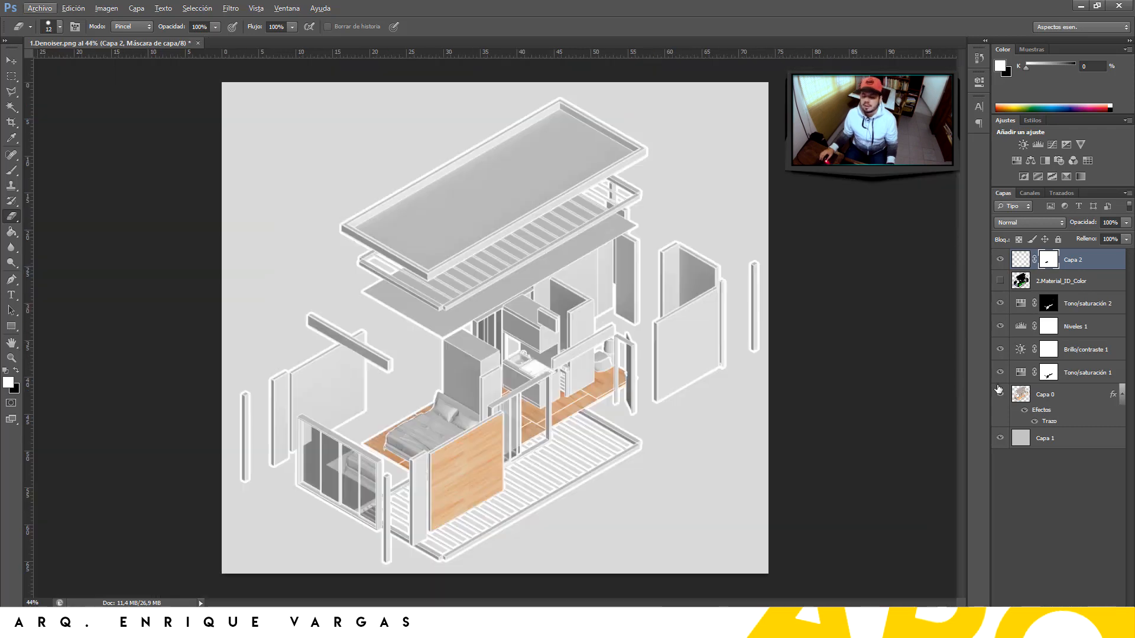
{"action": "key", "text": "ctrl+shift+alt+n"}
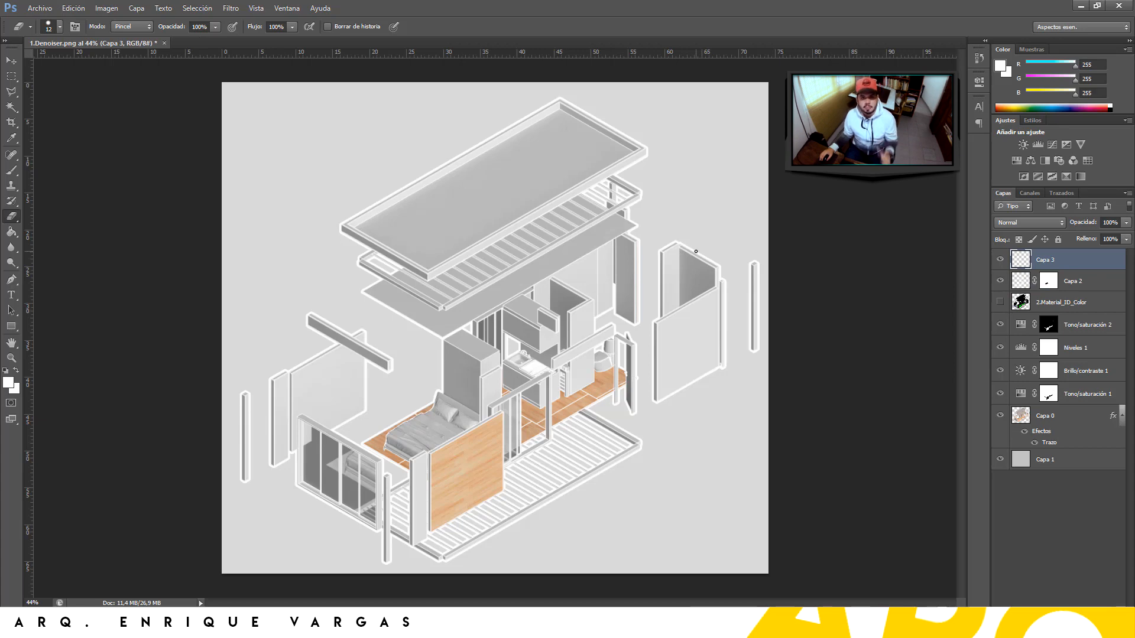
Set the Pen tool to Shape mode with a dotted, white stroke for the projection lines
{"action": "key", "text": "g"}
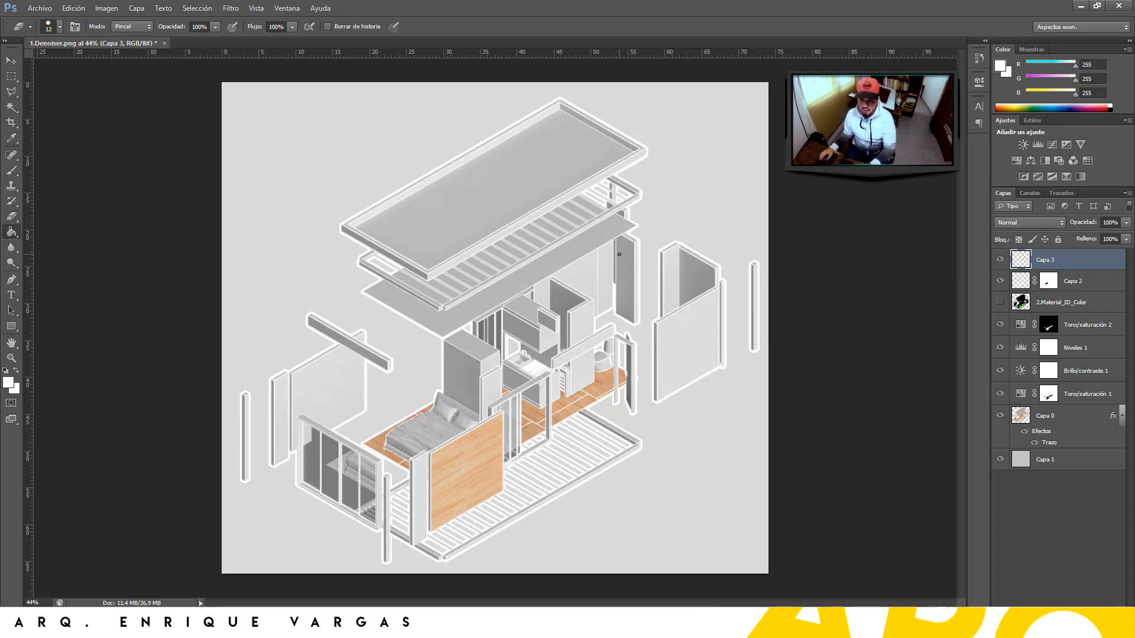
{"action": "left_click", "coordinate": [58, 26]}
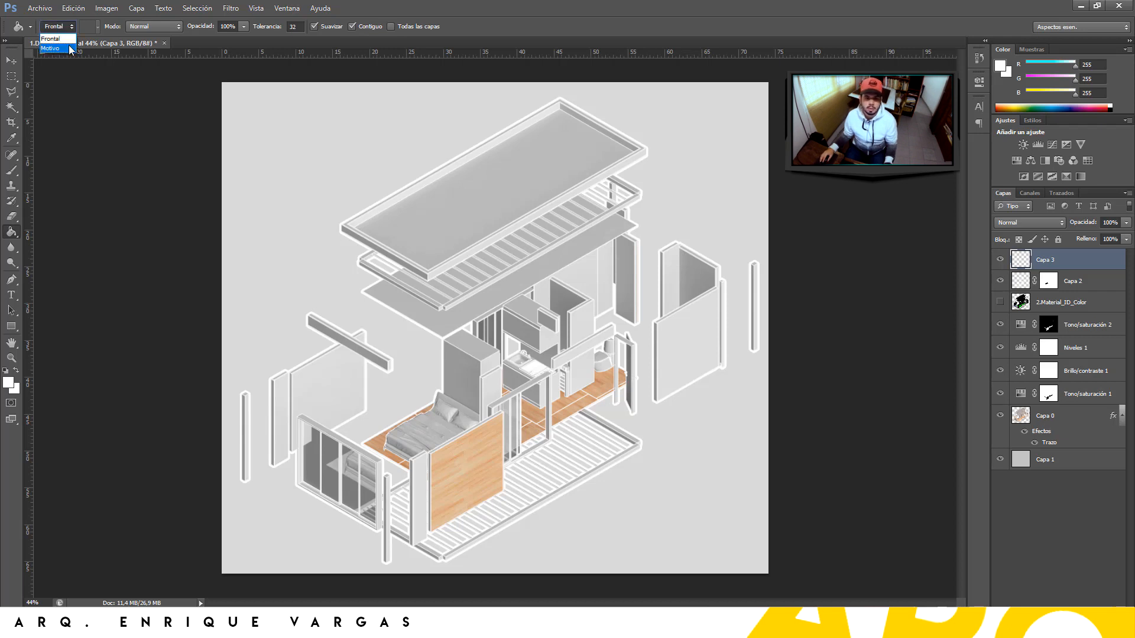
{"action": "key", "text": "p"}
{"action": "left_click", "coordinate": [60, 26]}
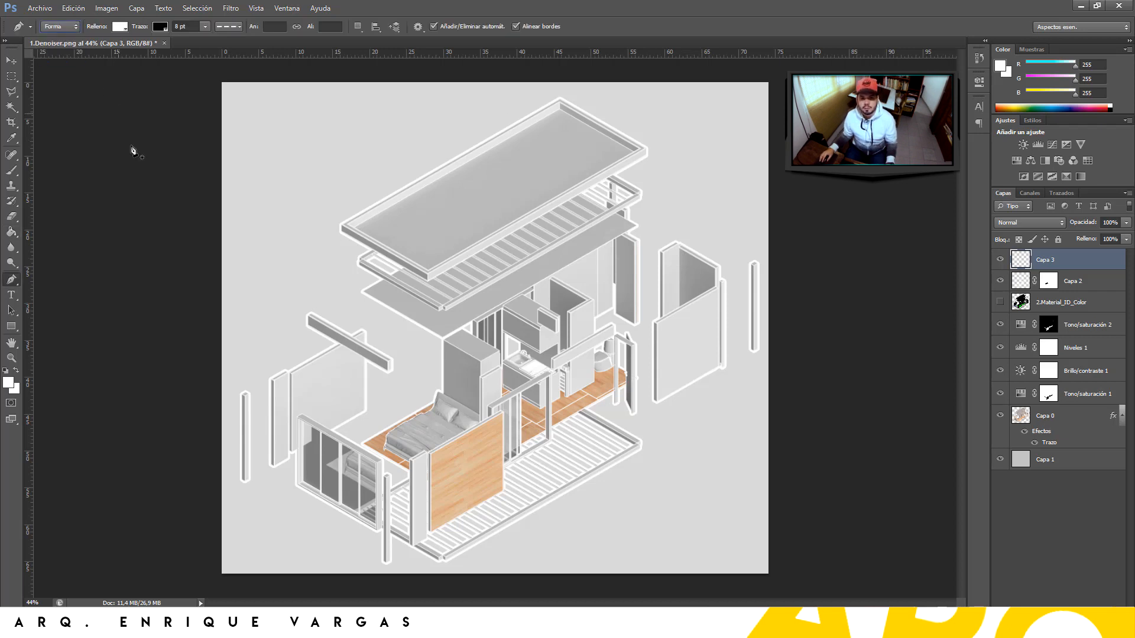
{"action": "left_click", "coordinate": [225, 26]}
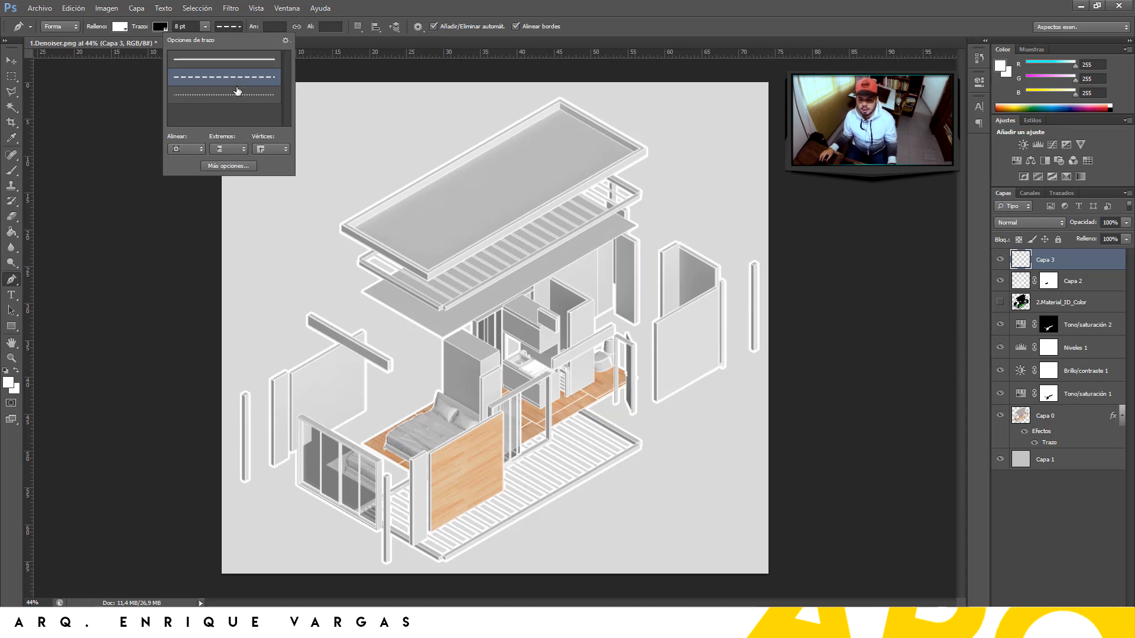
{"action": "left_click", "coordinate": [235, 99]}
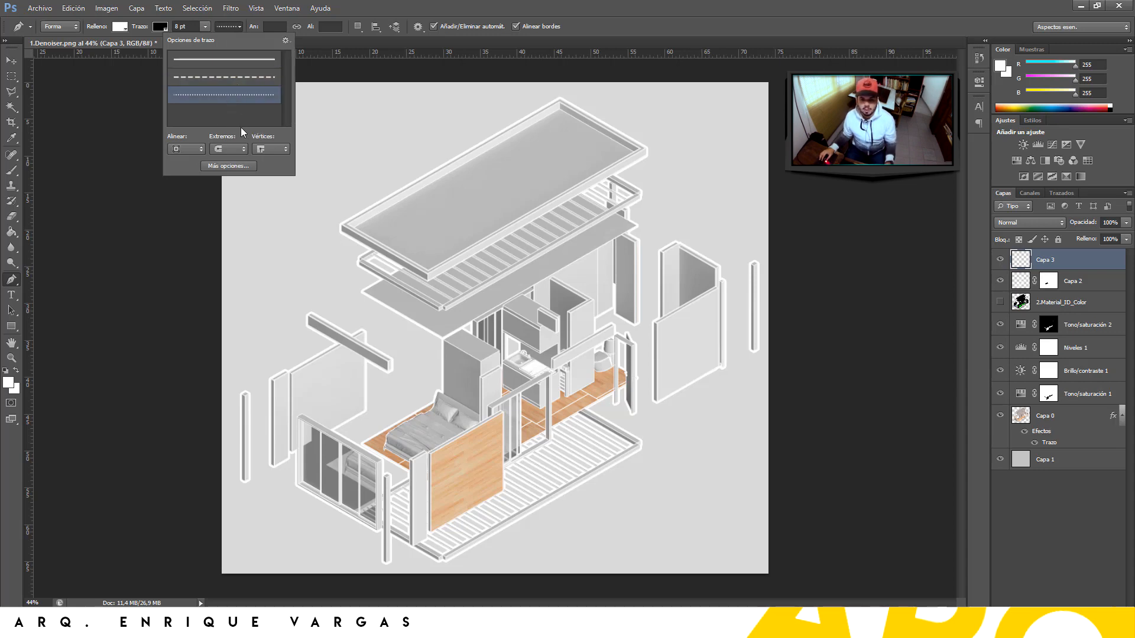
{"action": "left_click", "coordinate": [160, 27]}
{"action": "left_click", "coordinate": [160, 26]}
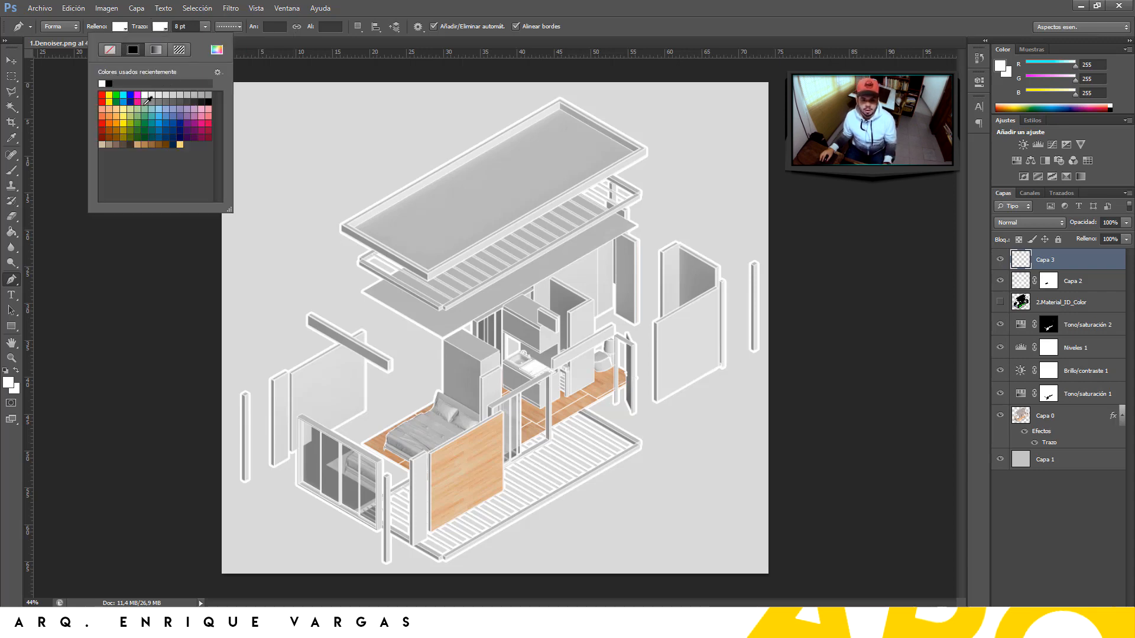
{"action": "key", "text": "alt"}
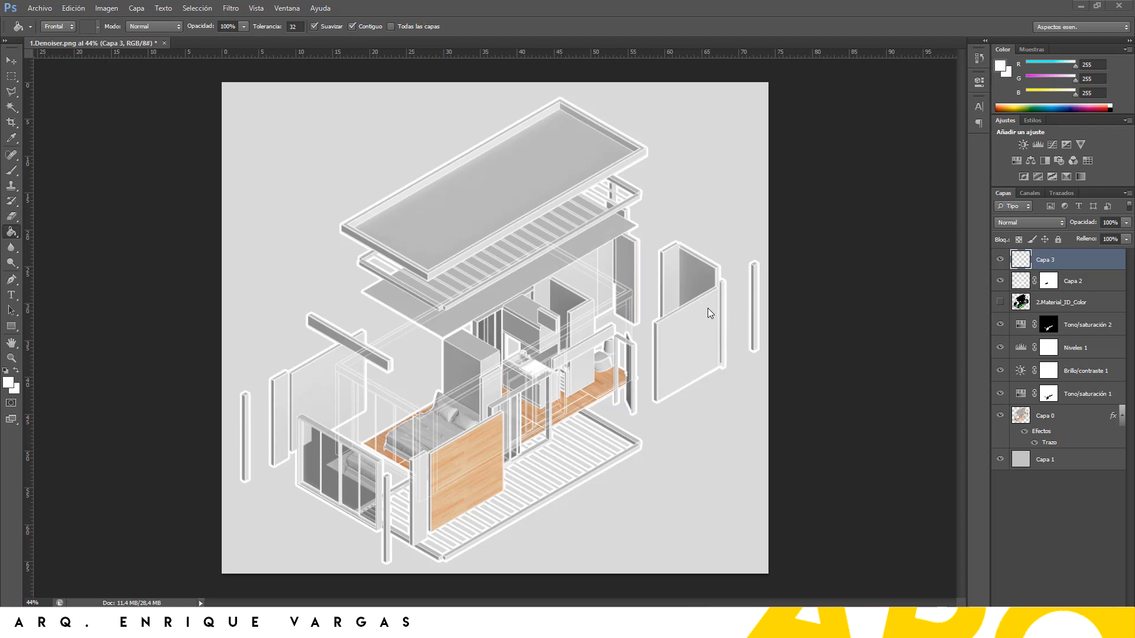
{"action": "left_click", "coordinate": [1000, 417]}
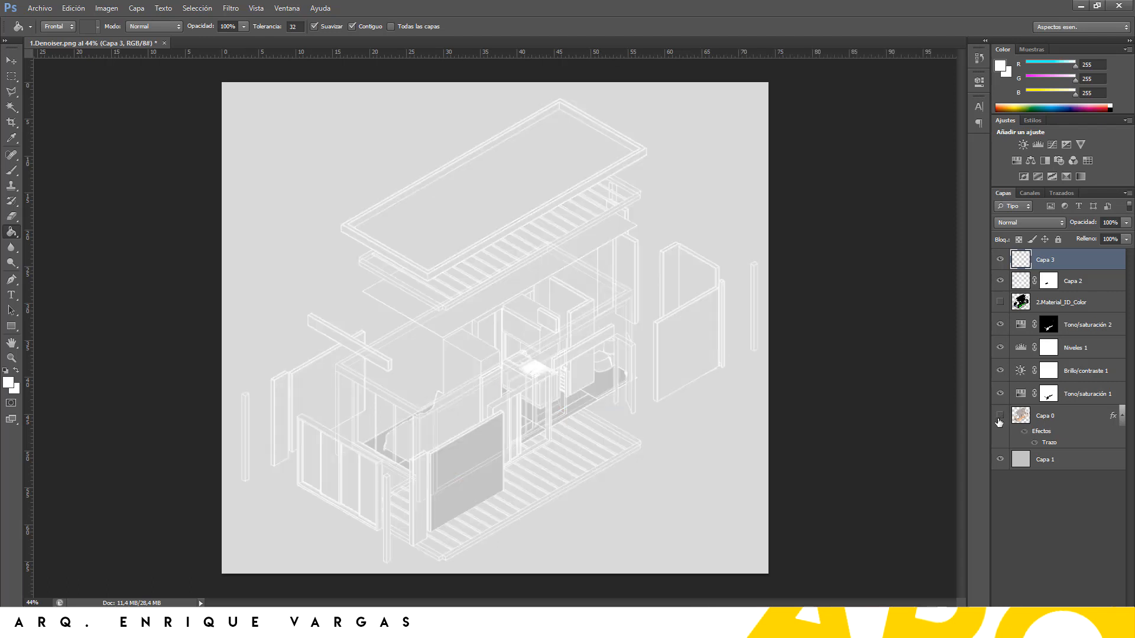
{"action": "left_click", "coordinate": [1000, 281]}
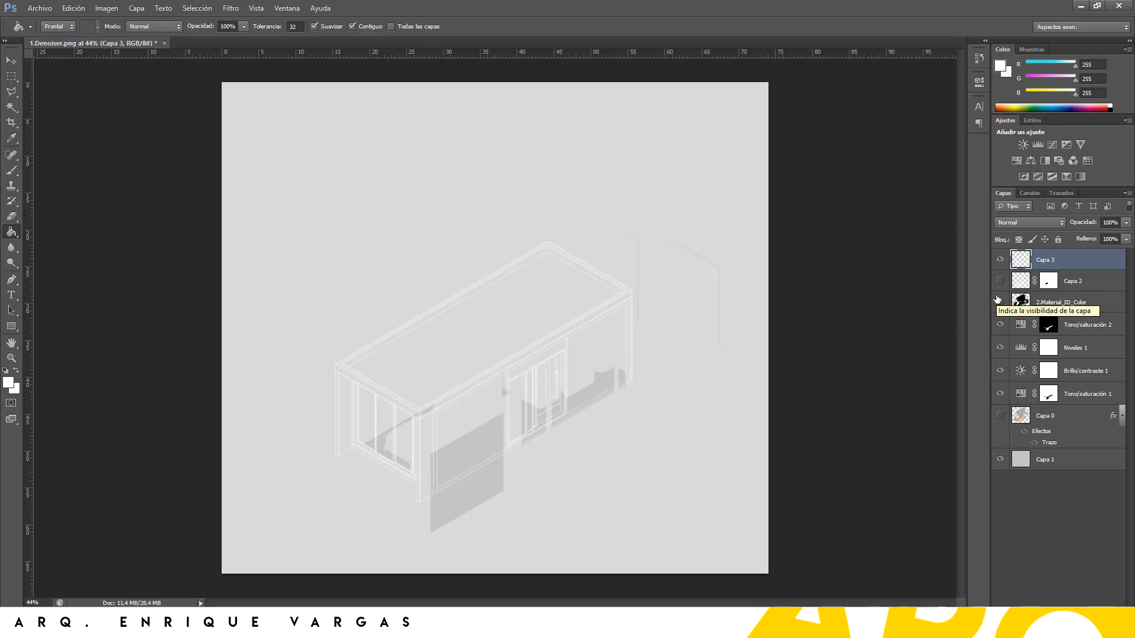
{"action": "scroll", "coordinate": [411, 451], "scroll_direction": "up", "scroll_amount": 5, "text": "alt"}
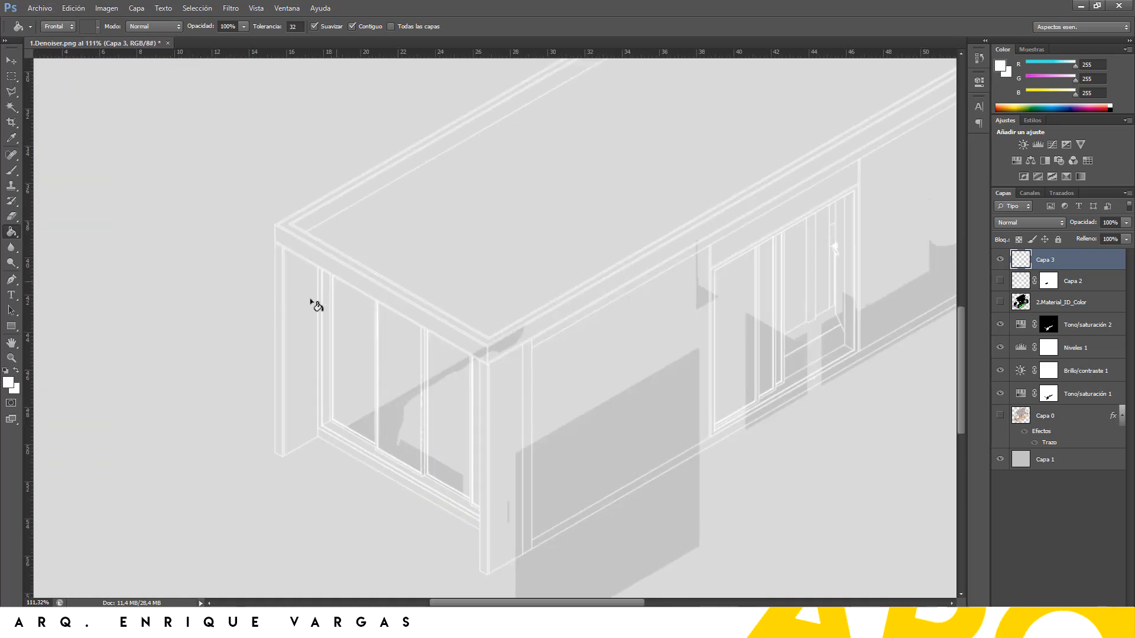
{"action": "scroll", "coordinate": [474, 324], "scroll_direction": "down", "scroll_amount": 5, "text": "alt"}
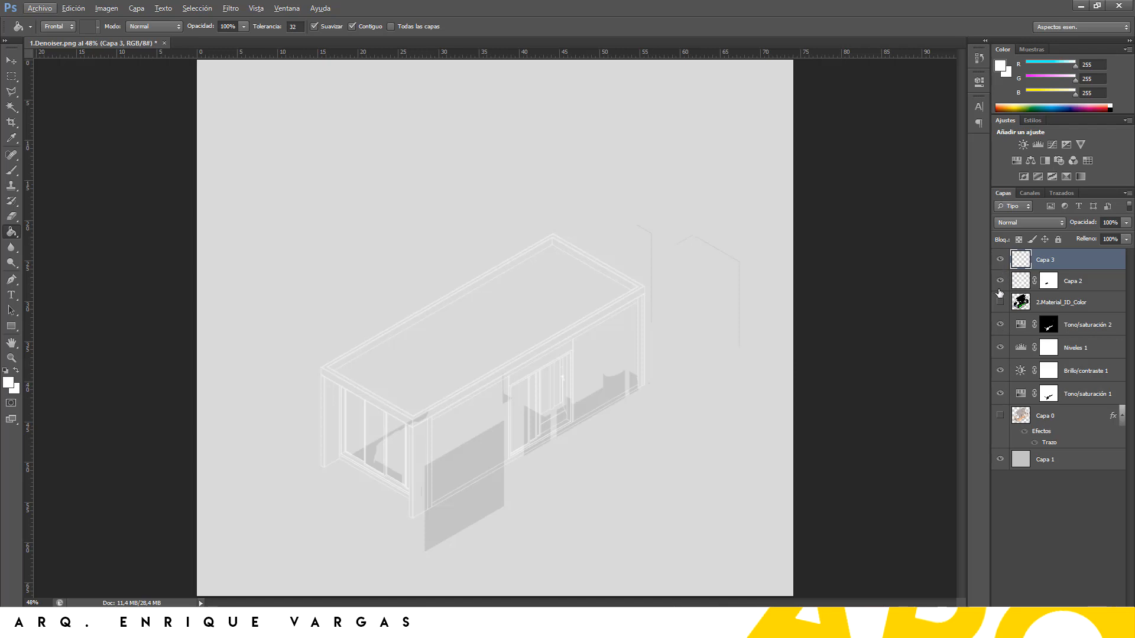
{"action": "left_click", "coordinate": [1002, 416]}
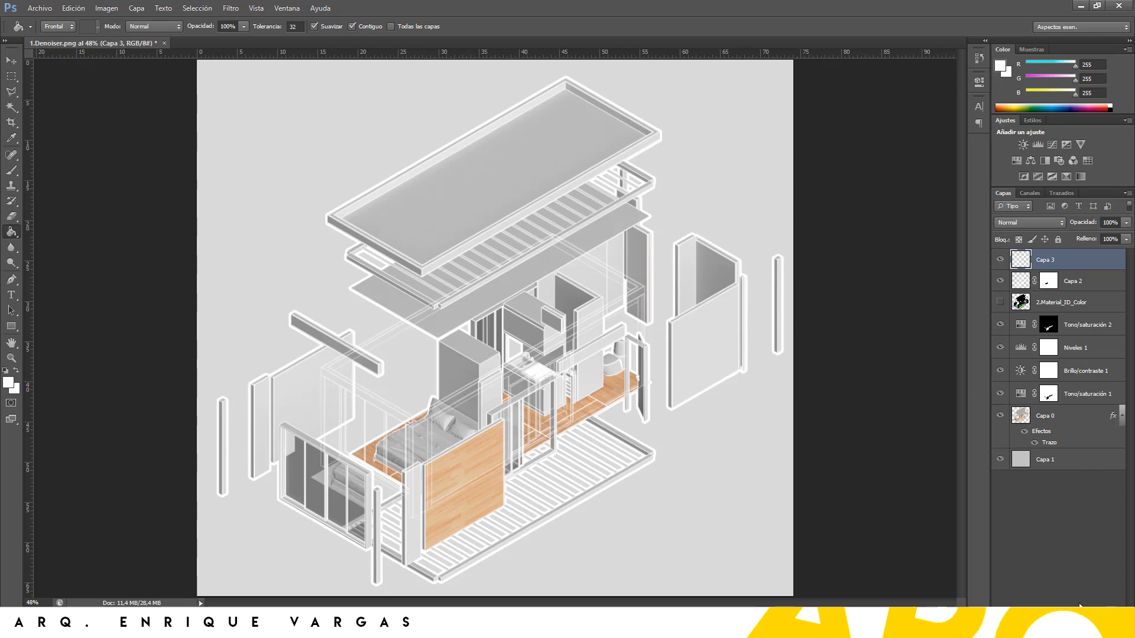
Group Capa 3 into Grupo 1 and add a new empty layer for the projection lines
{"action": "key", "text": "ctrl+g"}
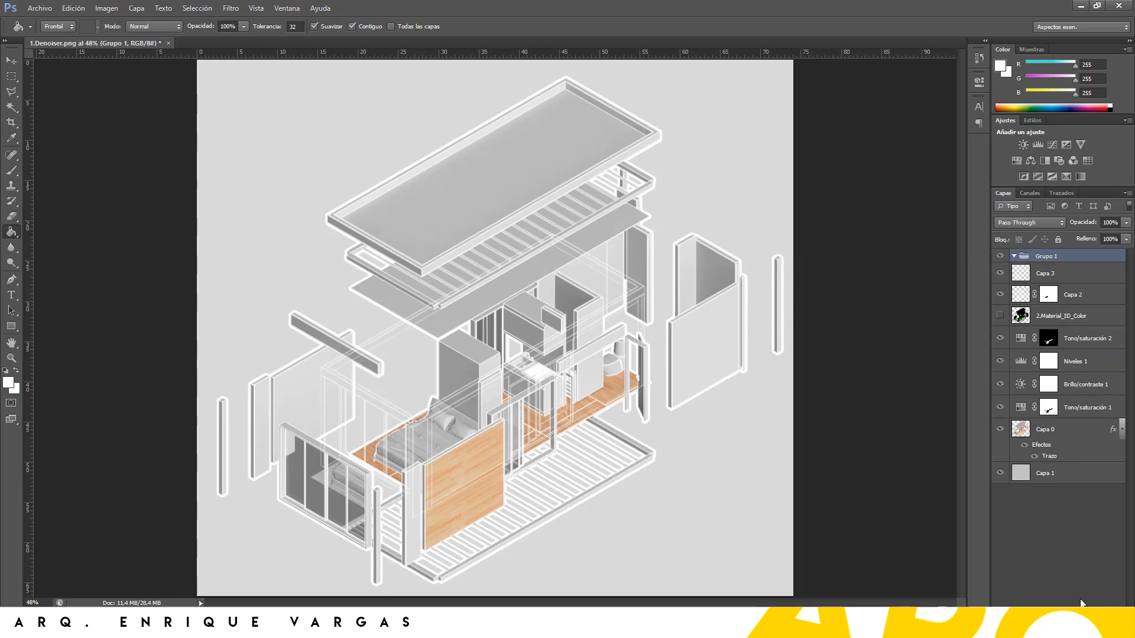
{"action": "key", "text": "ctrl+shift+alt+n"}
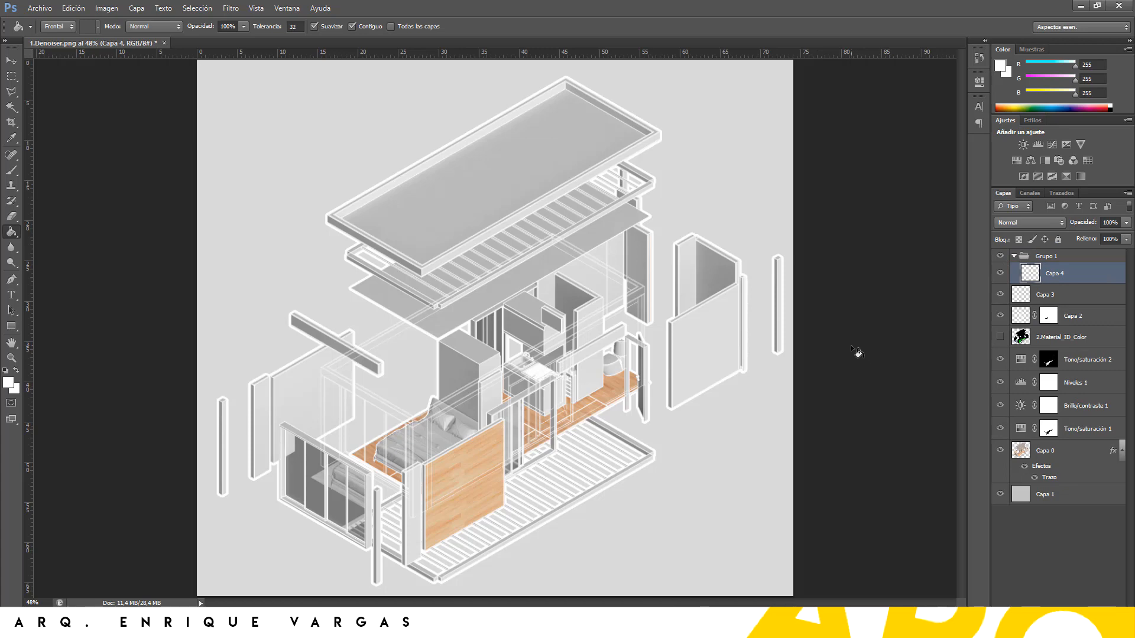
{"action": "key", "text": "p"}
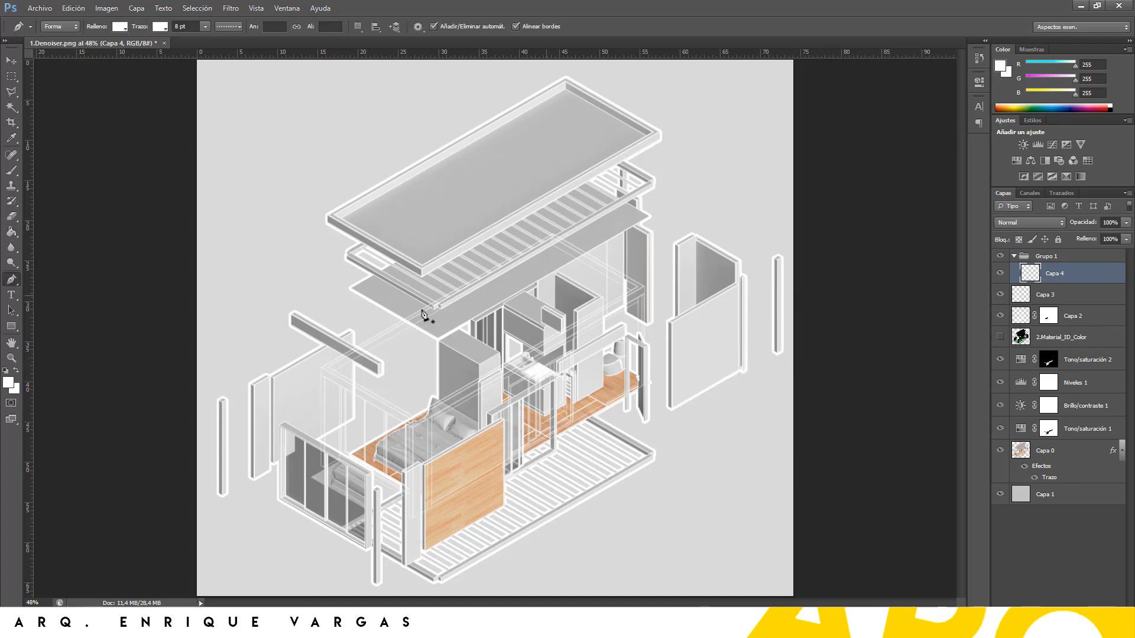
{"action": "scroll", "coordinate": [440, 407], "scroll_direction": "up", "scroll_amount": 2, "text": "alt"}
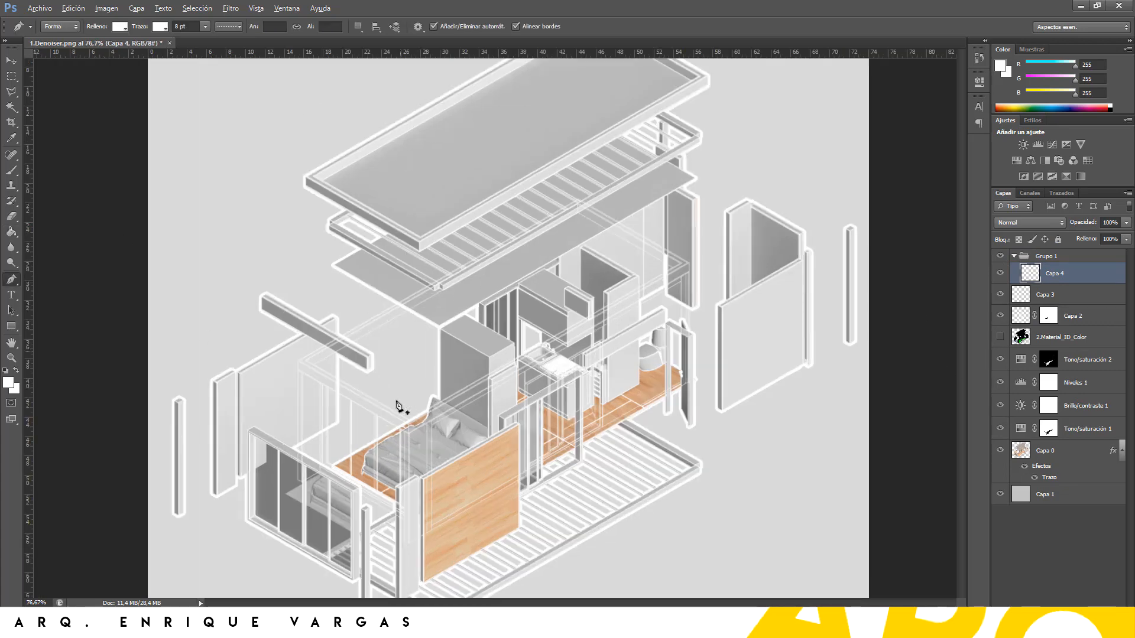
{"action": "scroll", "coordinate": [397, 405], "scroll_direction": "up", "scroll_amount": 1, "text": "alt"}
{"action": "scroll", "coordinate": [354, 408], "scroll_direction": "up", "scroll_amount": 1, "text": "alt"}
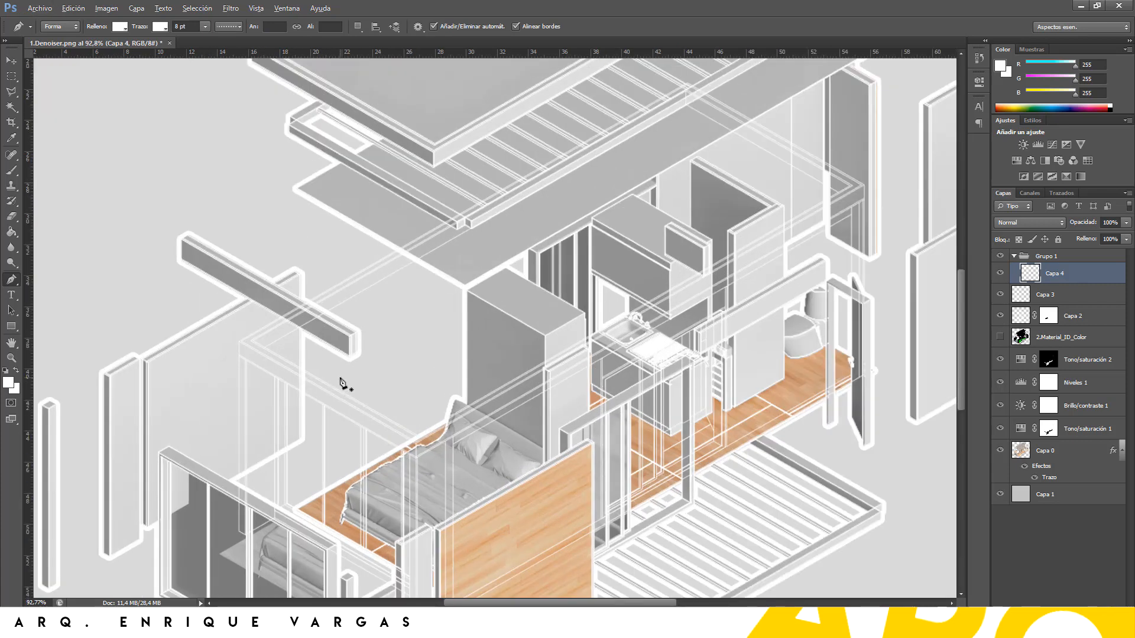
{"action": "scroll", "coordinate": [342, 384], "scroll_direction": "up", "scroll_amount": 1, "text": "alt"}
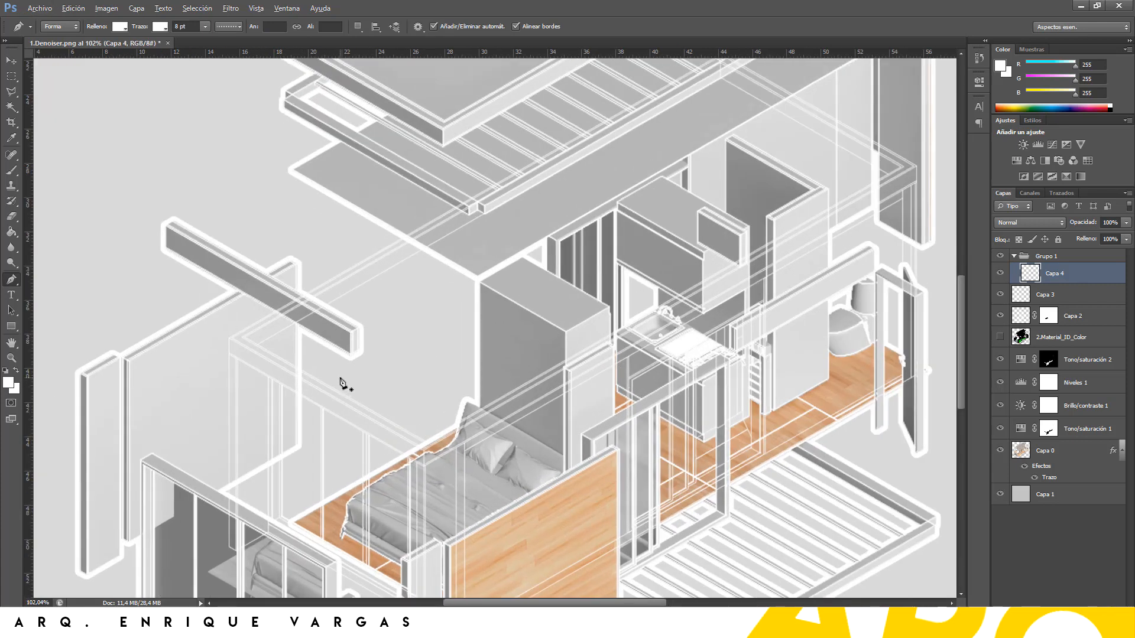
Draw a vertical projection line from the beam corner down to the bed with a 3 pt stroke
{"action": "left_click", "coordinate": [477, 279]}
{"action": "left_click", "coordinate": [477, 436]}
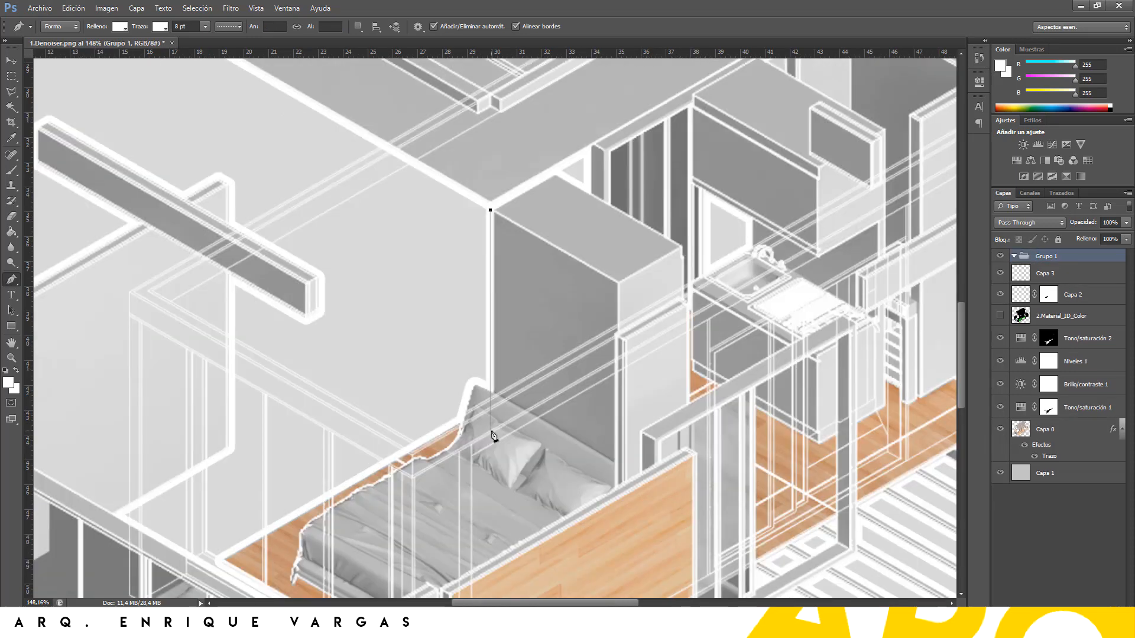
{"action": "left_click", "coordinate": [490, 431]}
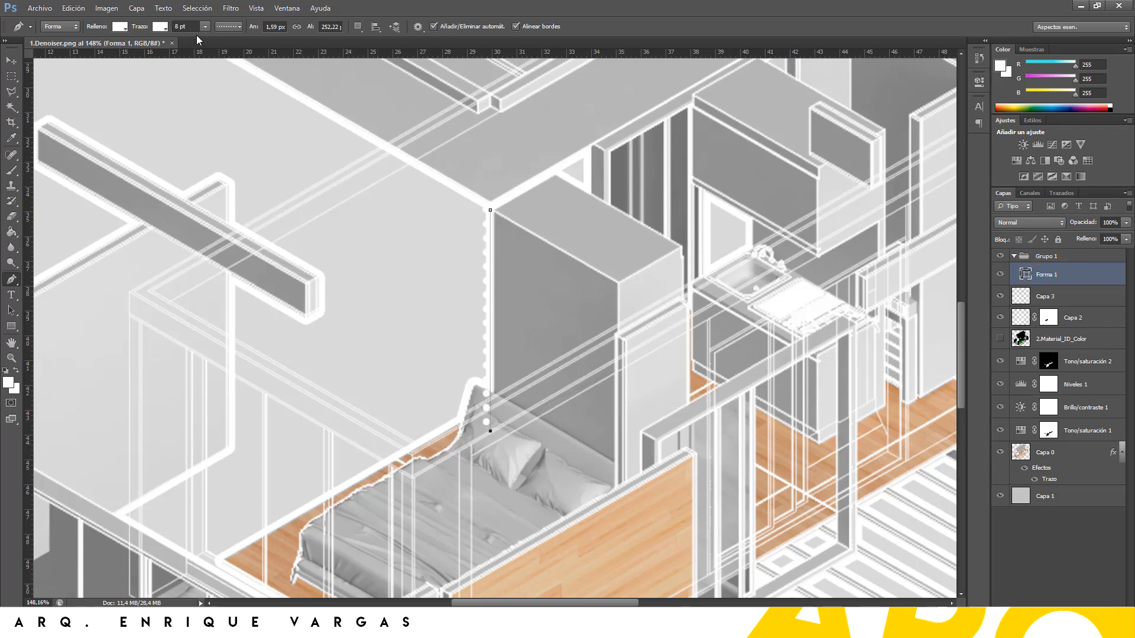
{"action": "left_click", "coordinate": [183, 27]}
{"action": "type", "text": "3"}
{"action": "key", "text": "Return"}
Try a second projection line down the wall panel, then undo it
{"action": "scroll", "coordinate": [763, 177], "scroll_direction": "down", "scroll_amount": 5, "text": "alt"}
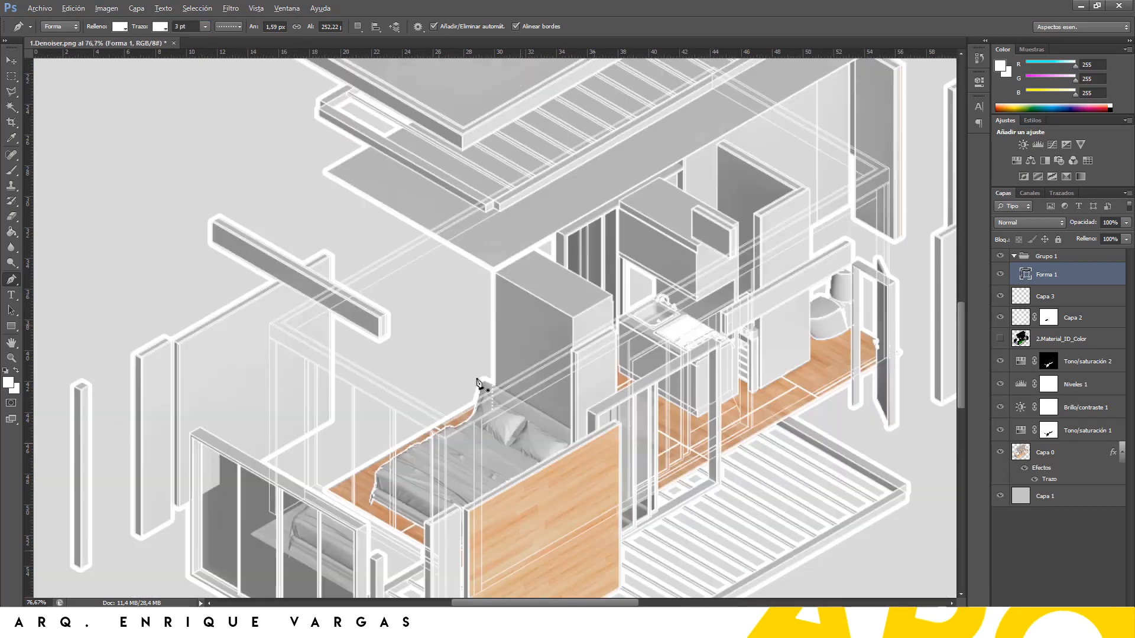
{"action": "scroll", "coordinate": [764, 177], "scroll_direction": "up", "scroll_amount": 3, "text": "alt"}
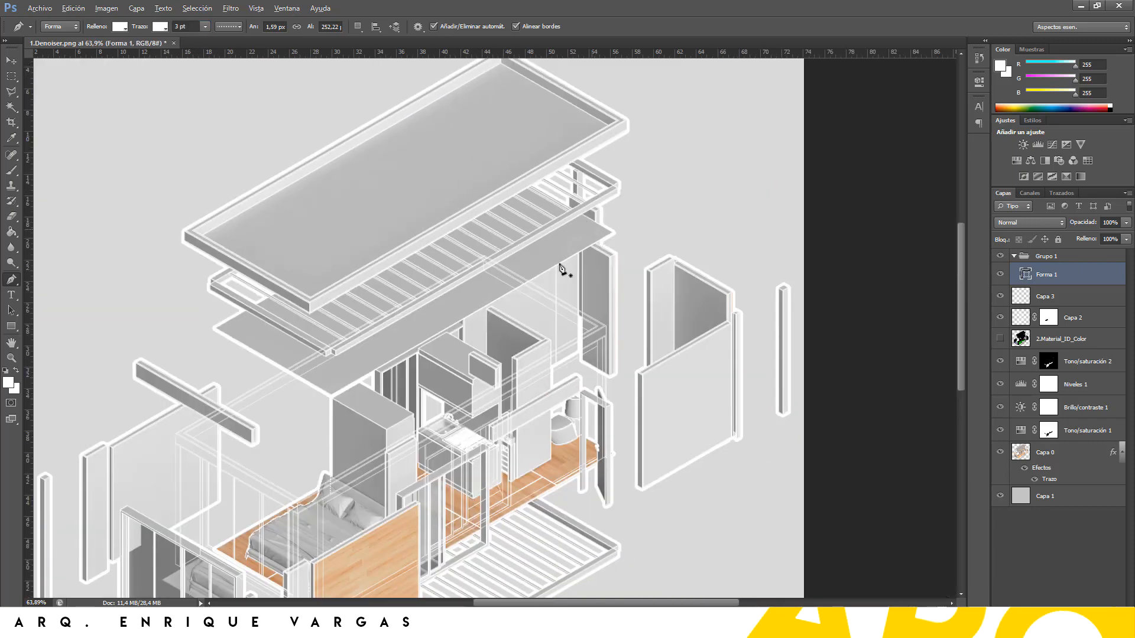
{"action": "scroll", "coordinate": [587, 274], "scroll_direction": "up", "scroll_amount": 2, "text": "alt"}
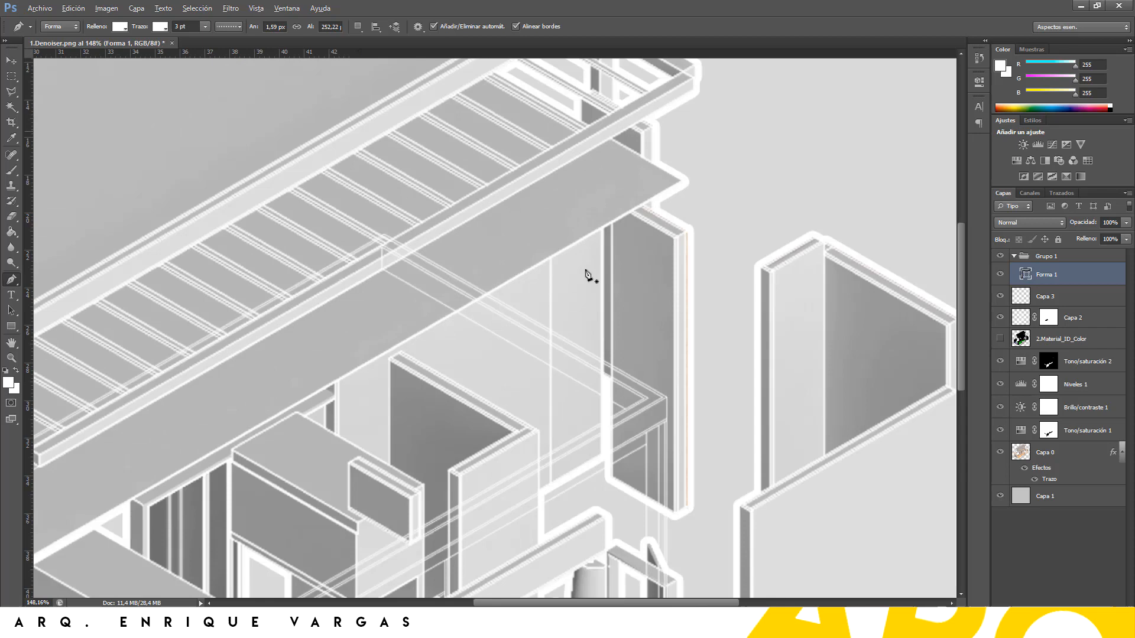
{"action": "left_click", "coordinate": [682, 182]}
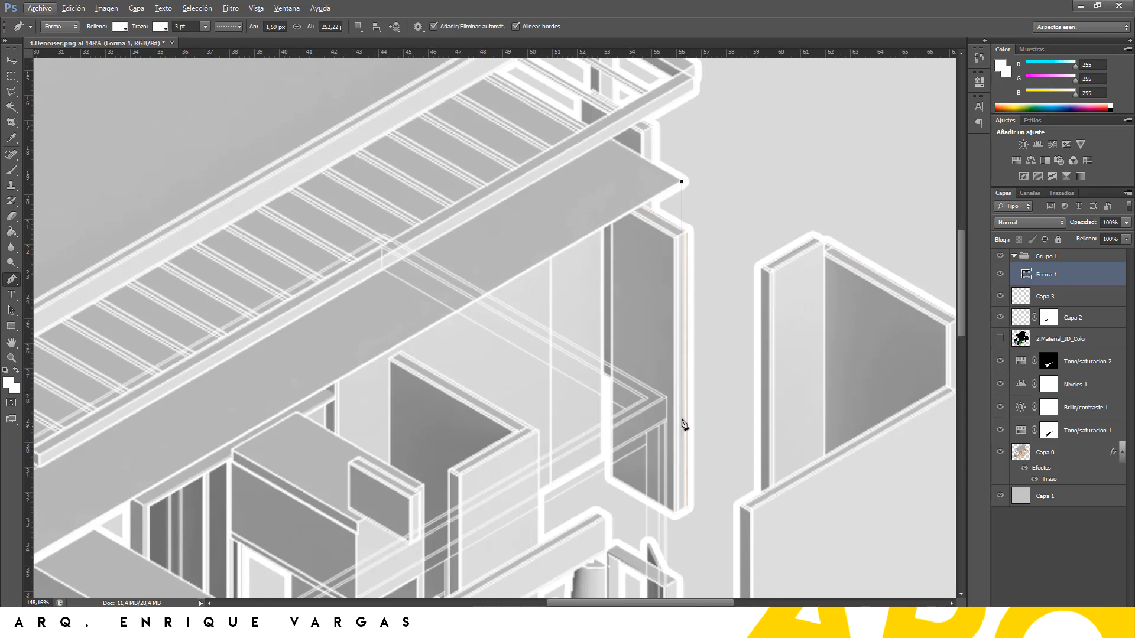
{"action": "left_click", "coordinate": [665, 423]}
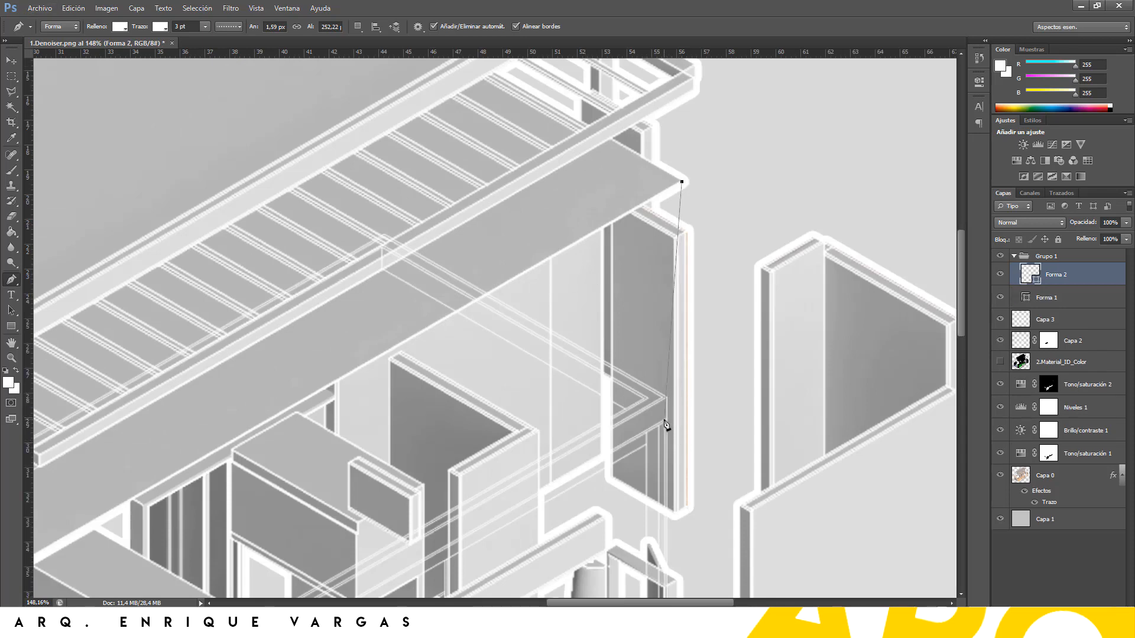
{"action": "scroll", "coordinate": [727, 260], "scroll_direction": "down", "scroll_amount": 4, "text": "alt"}
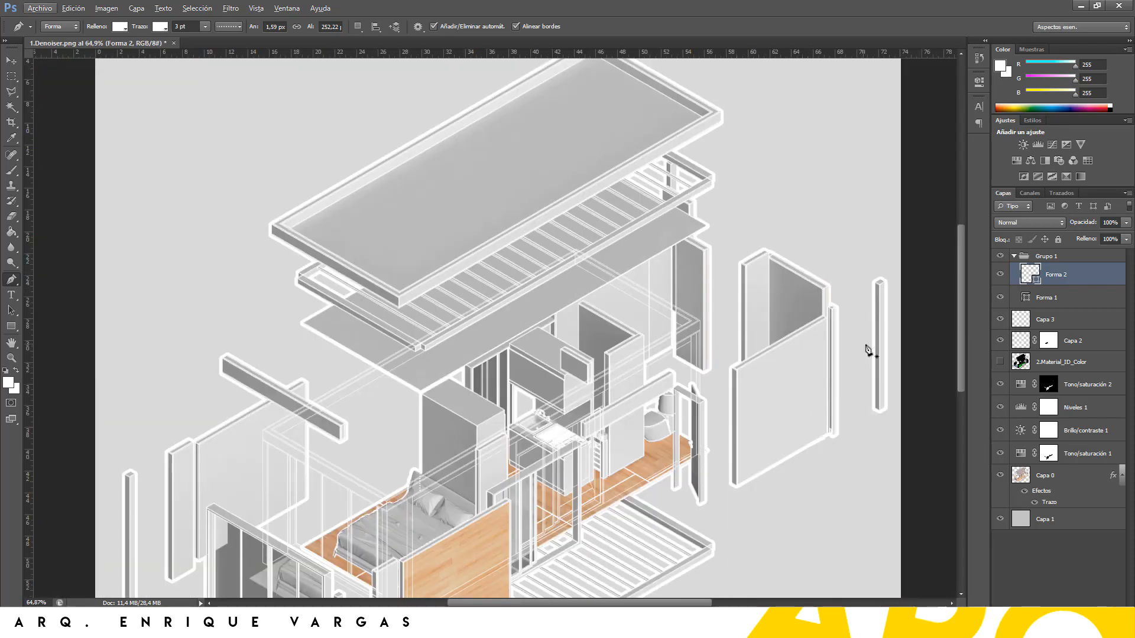
{"action": "key", "text": "ctrl+z"}
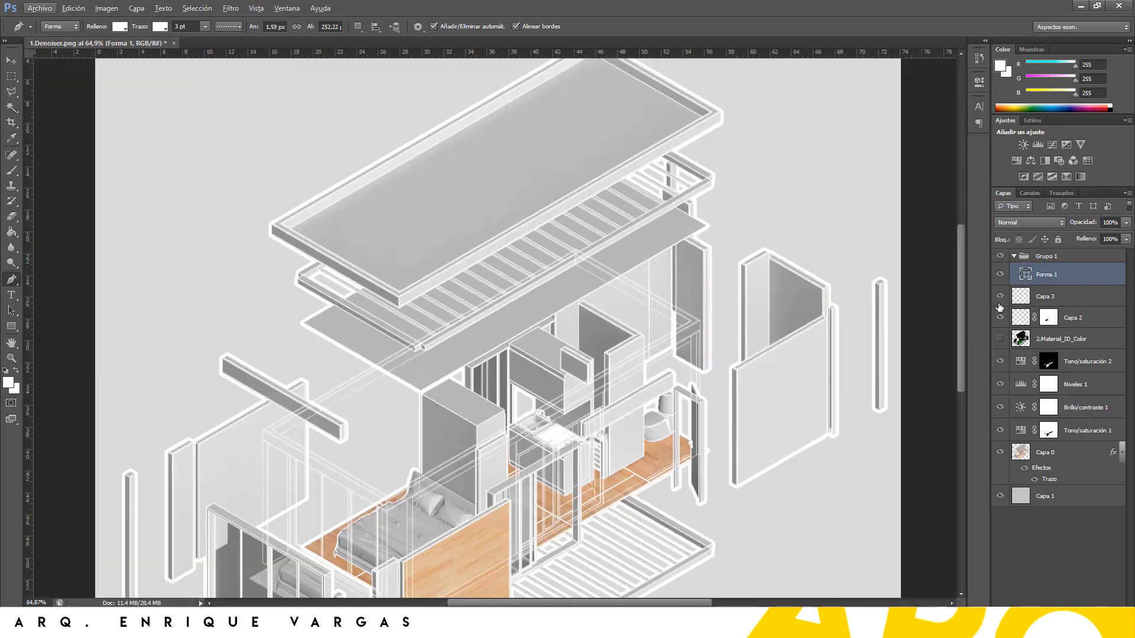
Hide the Capa 3 white wash to compare, and select Capa 3 for editing
{"action": "left_click", "coordinate": [997, 302]}
{"action": "left_click", "coordinate": [999, 296]}
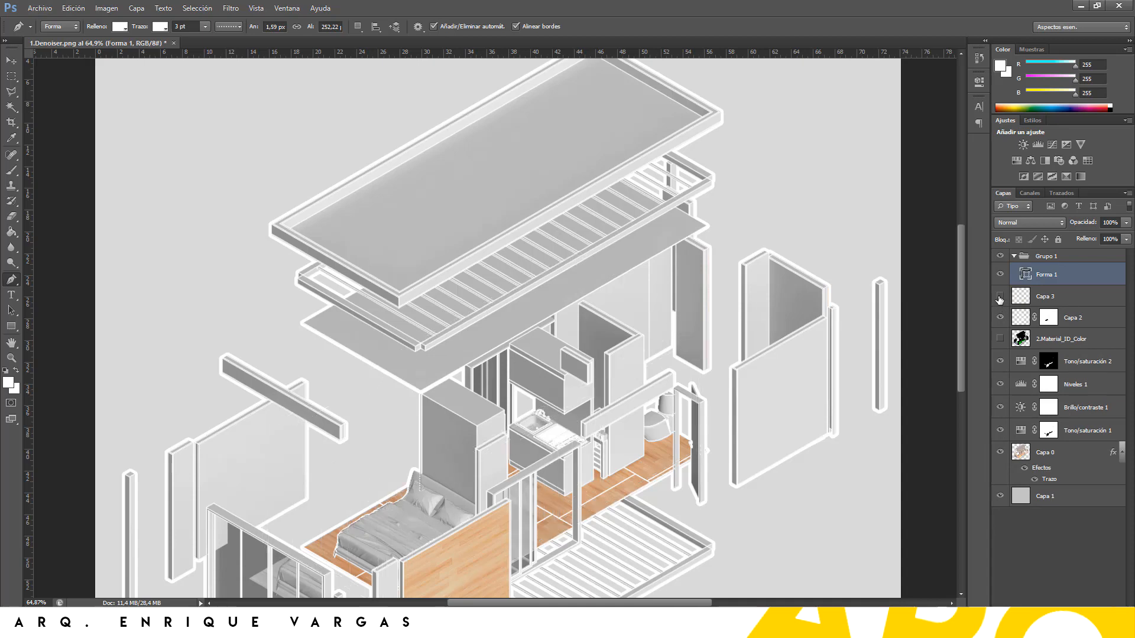
{"action": "left_click", "coordinate": [1049, 298]}
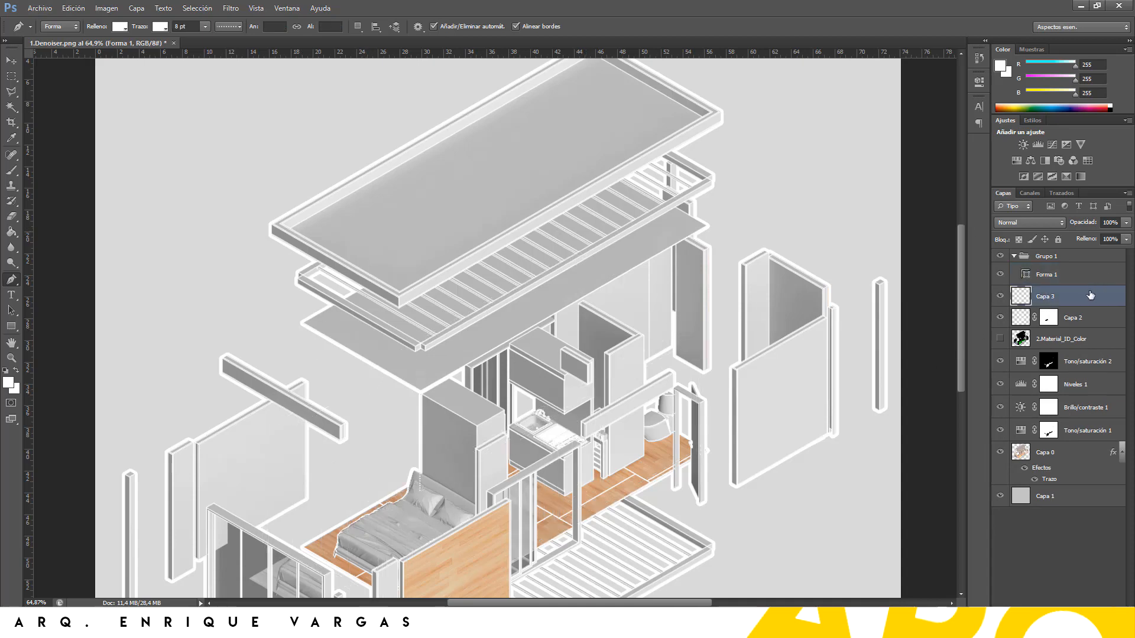
Erase the faint white lines over the beam and slatted panel on Capa 3 with a 56 px eraser
{"action": "scroll", "coordinate": [554, 322], "scroll_direction": "up", "scroll_amount": 4, "text": "alt"}
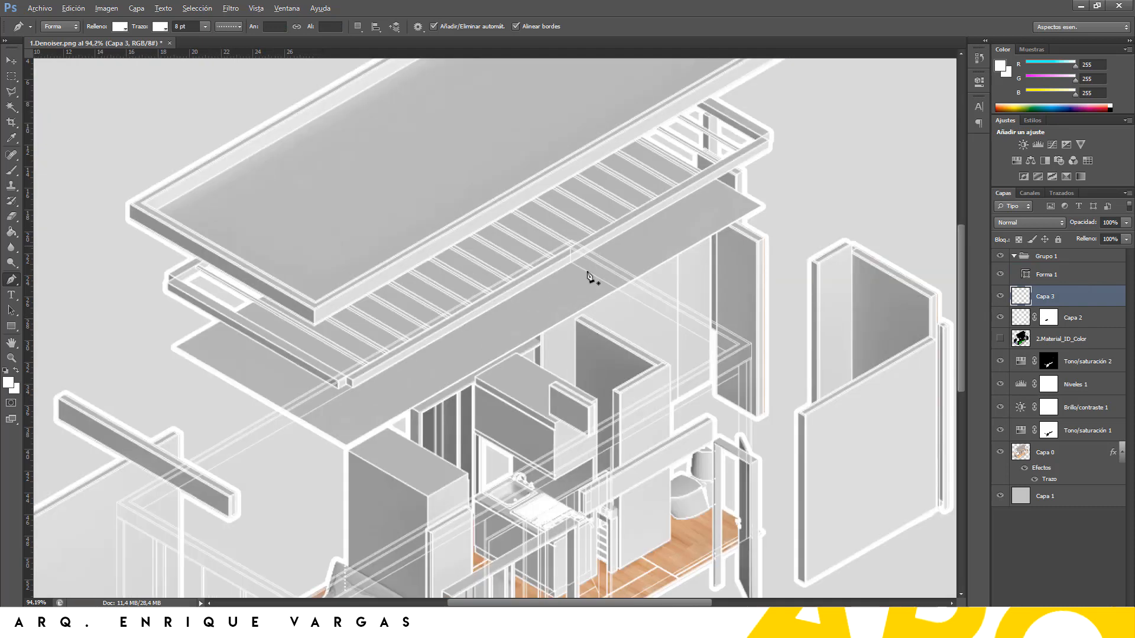
{"action": "scroll", "coordinate": [590, 279], "scroll_direction": "up", "scroll_amount": 1, "text": "alt"}
{"action": "key", "text": "e"}
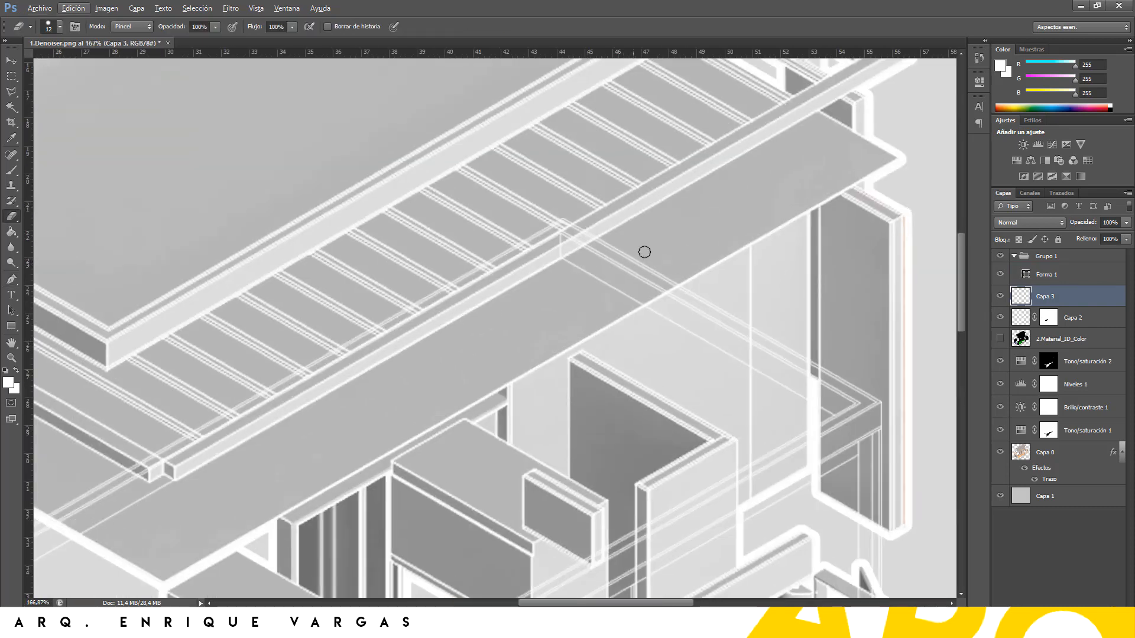
{"action": "right_click", "coordinate": [686, 229]}
{"action": "left_click", "coordinate": [726, 254]}
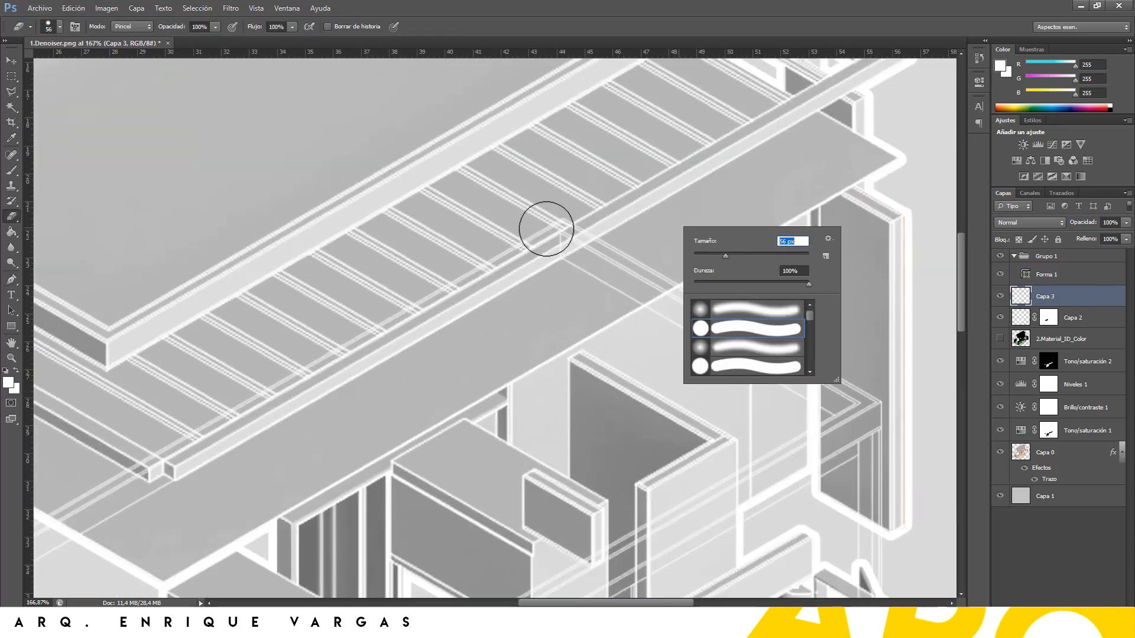
{"action": "mouse_move", "coordinate": [482, 259]}
{"action": "left_mouse_down"}
{"action": "mouse_move", "coordinate": [647, 210]}
{"action": "mouse_move", "coordinate": [572, 268]}
{"action": "mouse_move", "coordinate": [604, 283]}
{"action": "mouse_move", "coordinate": [663, 253]}
{"action": "mouse_move", "coordinate": [621, 281]}
{"action": "mouse_move", "coordinate": [648, 269]}
{"action": "left_mouse_up"}
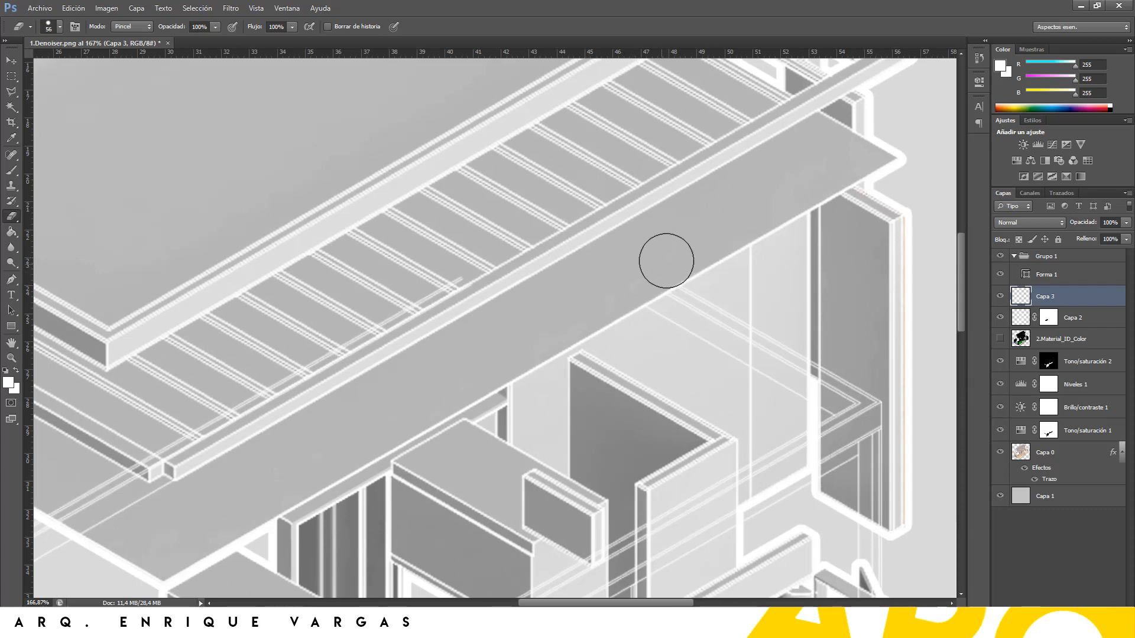
{"action": "mouse_move", "coordinate": [347, 324]}
{"action": "left_mouse_down"}
{"action": "mouse_move", "coordinate": [296, 380]}
{"action": "mouse_move", "coordinate": [262, 390]}
{"action": "left_mouse_up"}
{"action": "scroll", "coordinate": [472, 303], "scroll_direction": "down", "scroll_amount": 3, "text": "alt"}
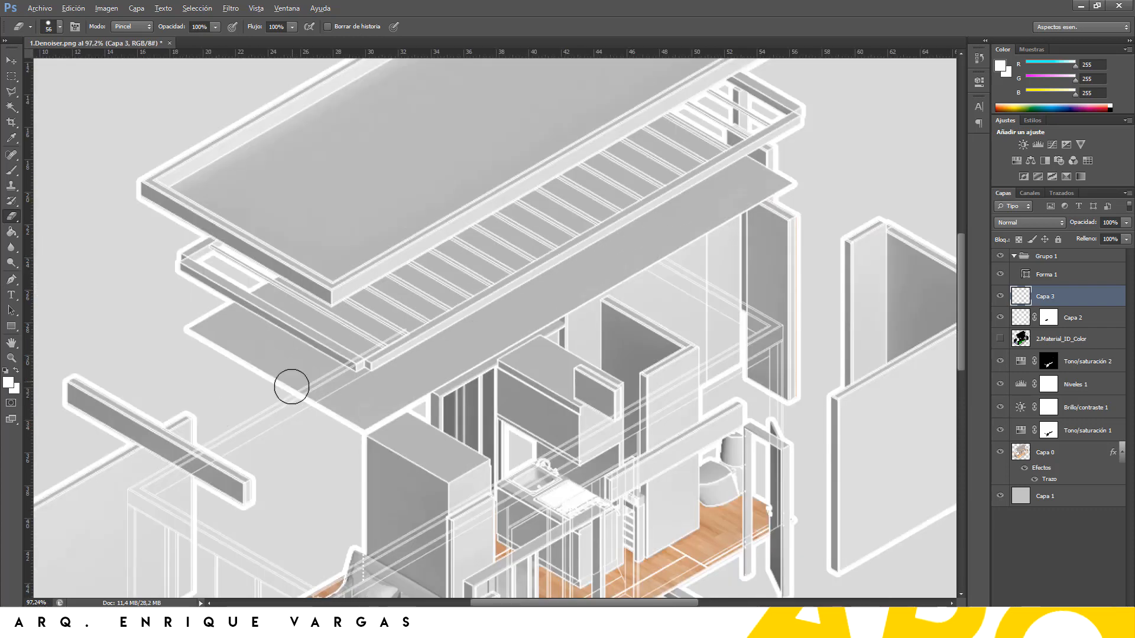
{"action": "scroll", "coordinate": [342, 374], "scroll_direction": "up", "scroll_amount": 4, "text": "alt"}
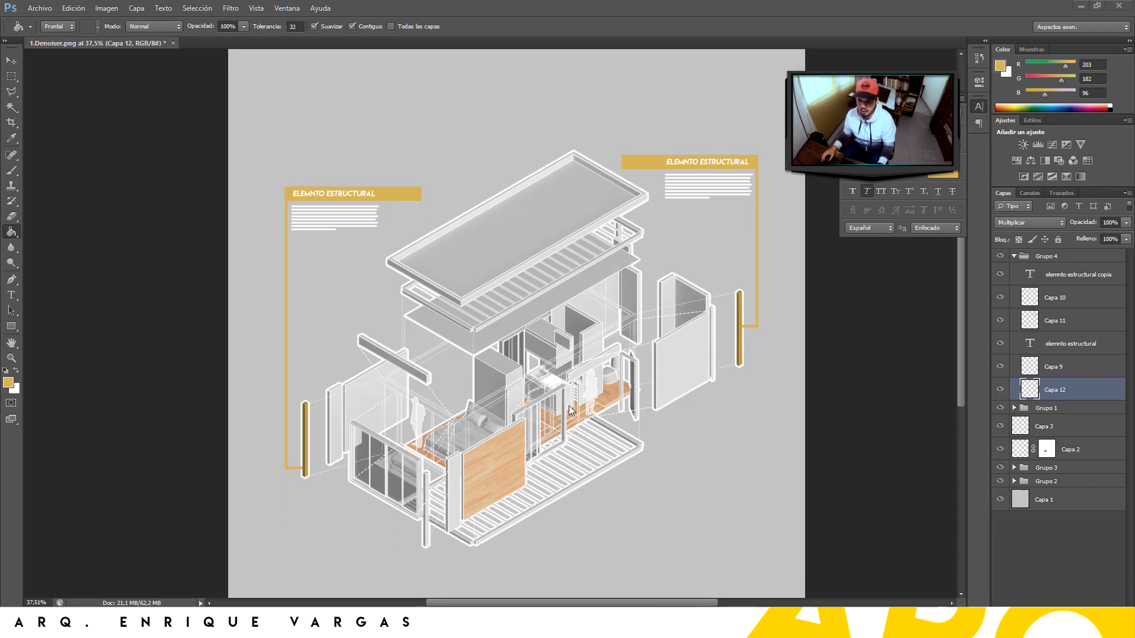
{"action": "scroll", "coordinate": [559, 458], "scroll_direction": "up", "scroll_amount": 3}
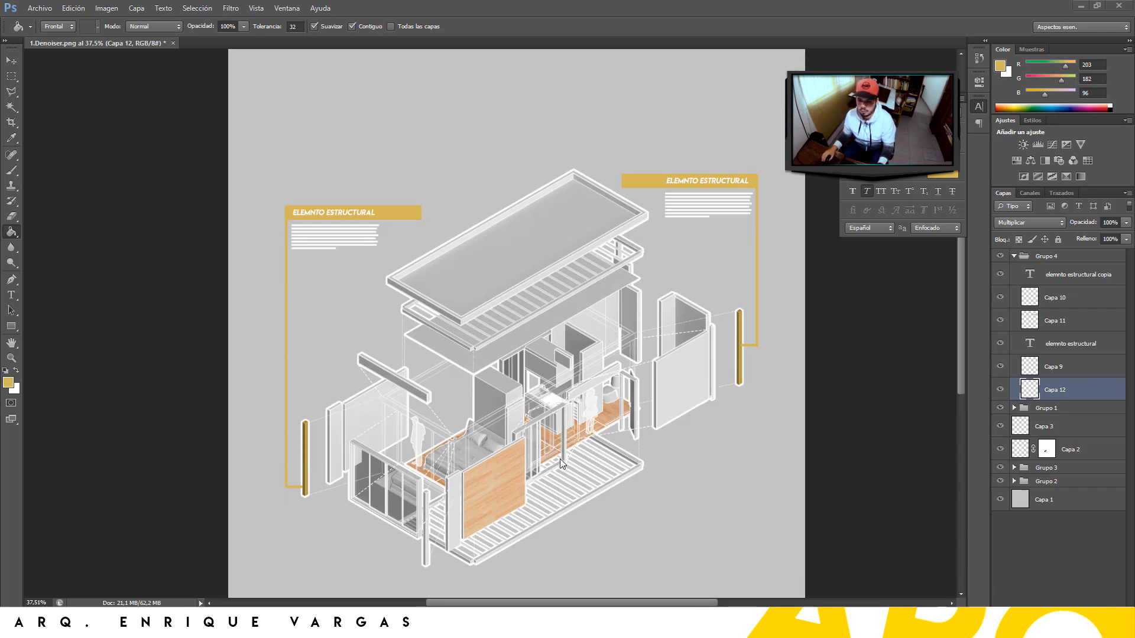
{"action": "scroll", "coordinate": [532, 507], "scroll_direction": "up", "scroll_amount": 2, "text": "alt"}
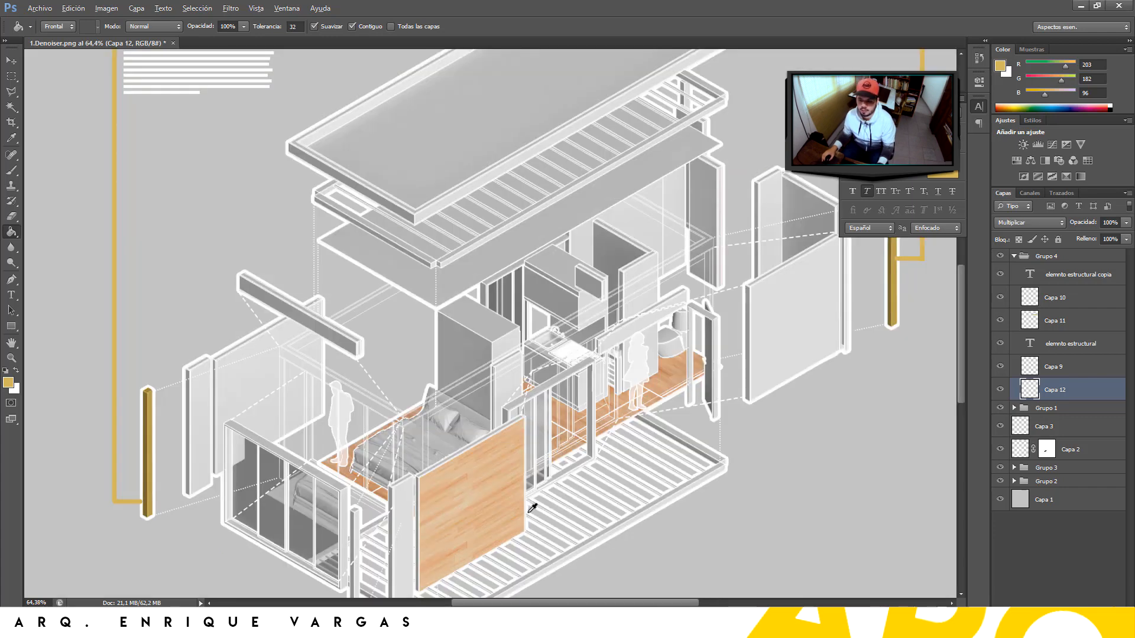
{"action": "scroll", "coordinate": [539, 486], "scroll_direction": "up", "scroll_amount": 2, "text": "alt"}
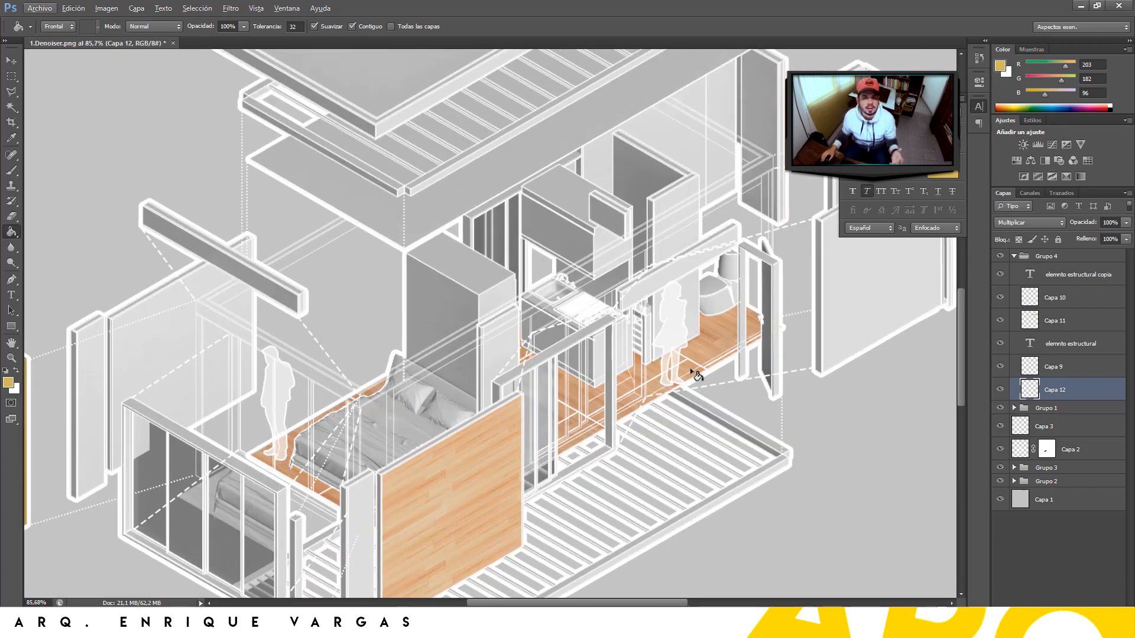
{"action": "scroll", "coordinate": [732, 313], "scroll_direction": "down", "scroll_amount": 2}
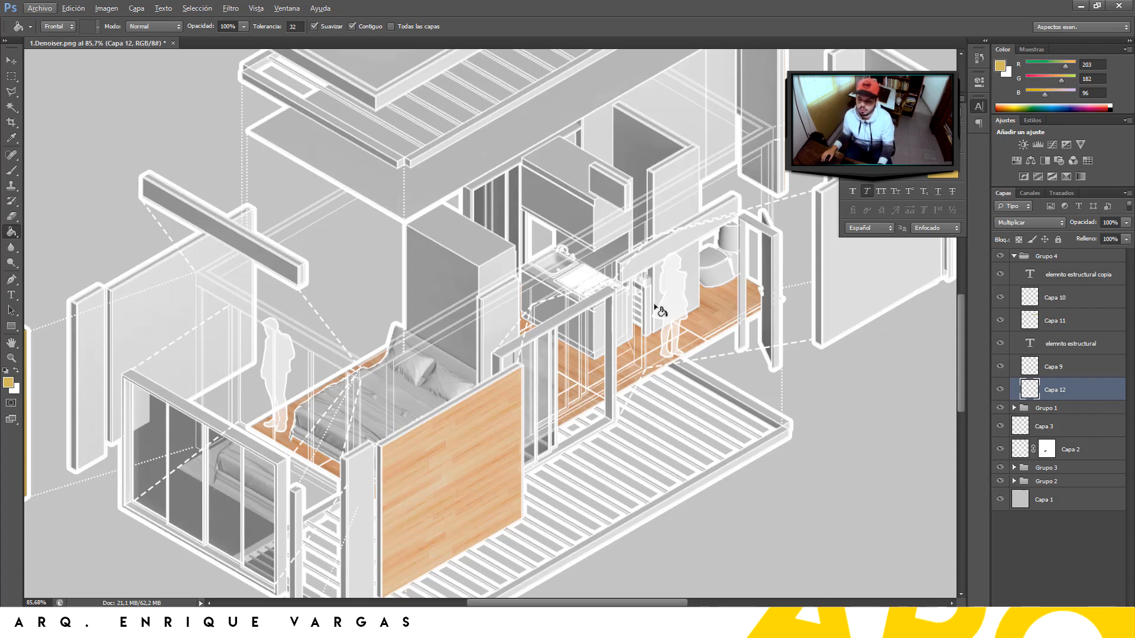
{"action": "scroll", "coordinate": [554, 412], "scroll_direction": "down", "scroll_amount": 4, "text": "alt"}
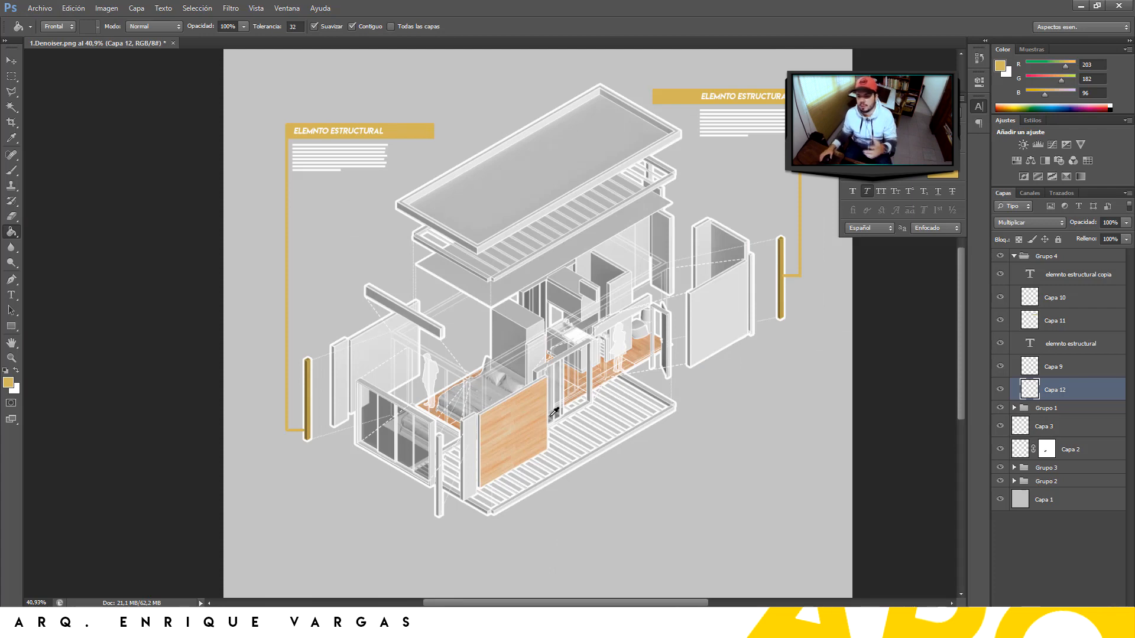
{"action": "scroll", "coordinate": [444, 397], "scroll_direction": "down", "scroll_amount": 2, "text": "alt"}
{"action": "scroll", "coordinate": [553, 139], "scroll_direction": "up", "scroll_amount": 2, "text": "alt"}
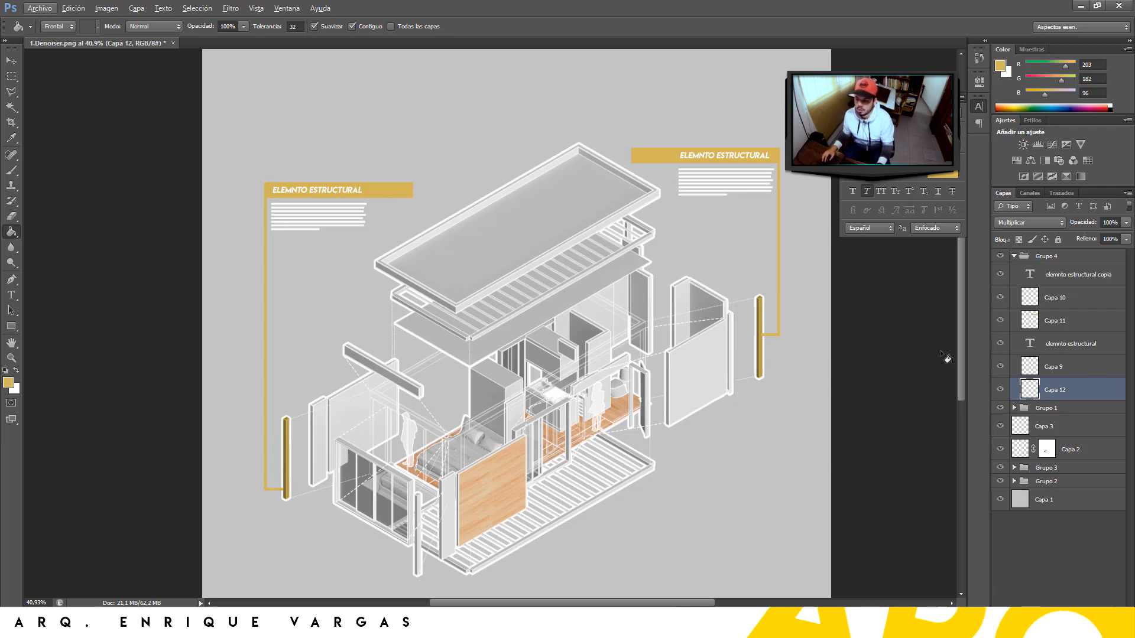
{"action": "left_click", "coordinate": [1030, 222]}
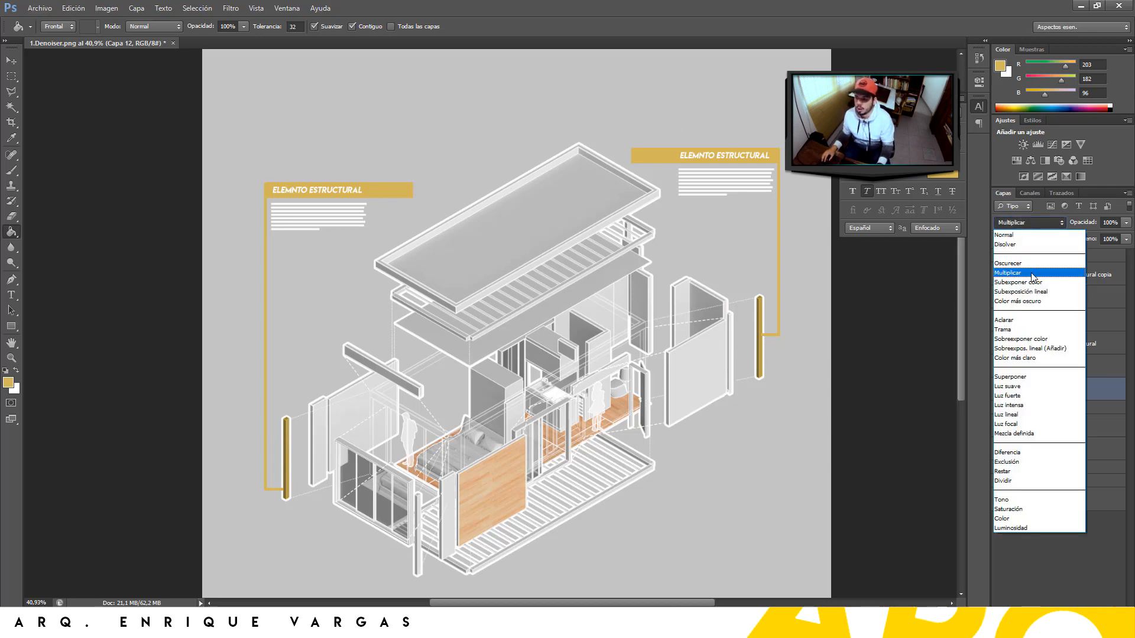
{"action": "left_click", "coordinate": [1027, 276]}
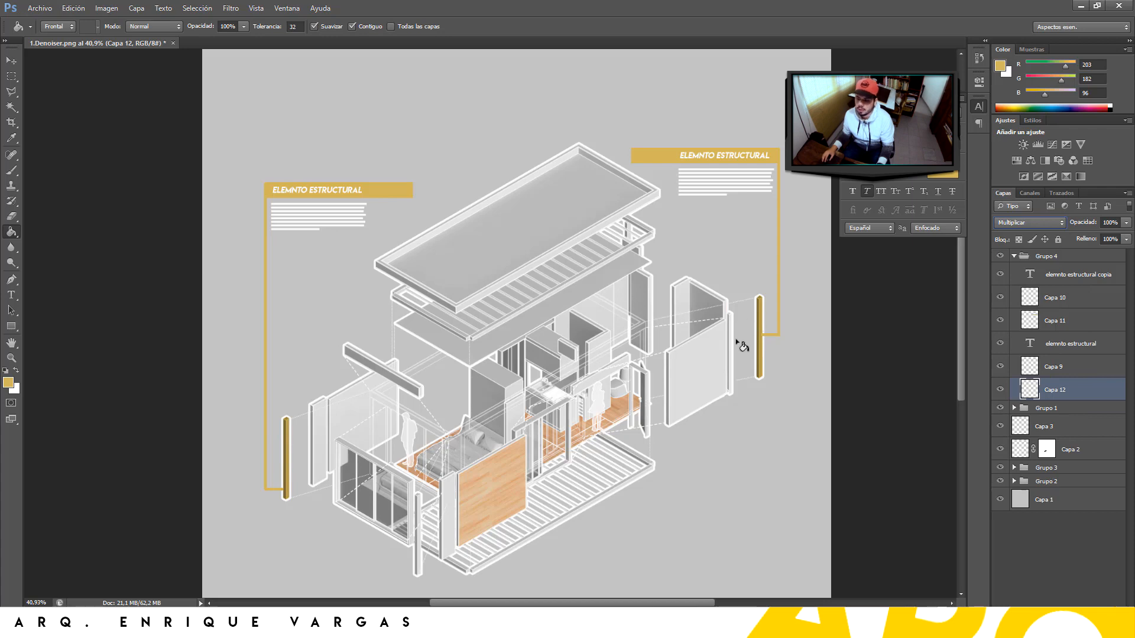